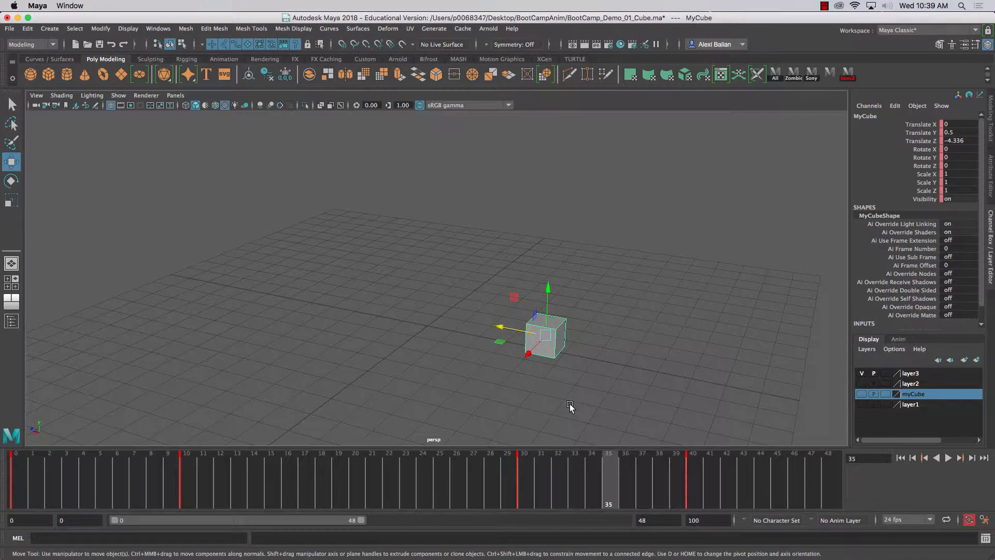
- At frame 20, raise the cube along the Y axis to a Translate Y of about 3.04
{"action": "mouse_move", "coordinate": [466, 473]}
{"action": "left_mouse_down"}
{"action": "mouse_move", "coordinate": [190, 470]}
{"action": "mouse_move", "coordinate": [528, 475]}
{"action": "mouse_move", "coordinate": [356, 487]}
{"action": "left_mouse_up"}
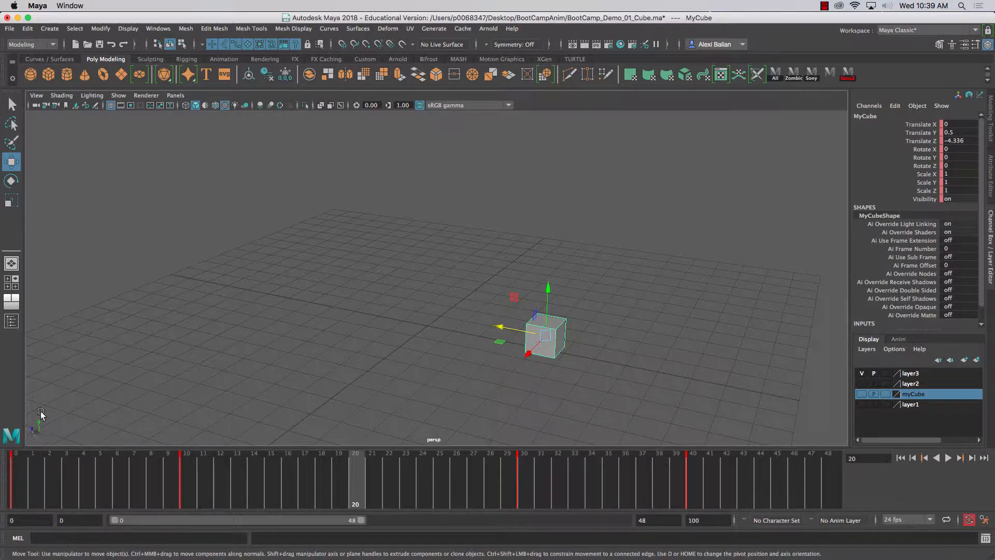
{"action": "left_click_drag", "start_coordinate": [209, 368], "coordinate": [181, 400], "text": "alt"}
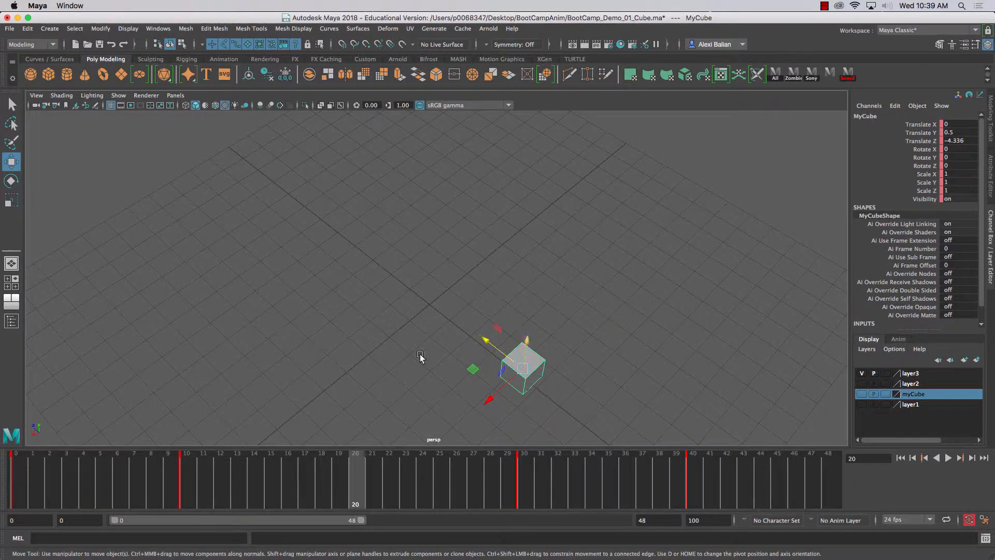
{"action": "left_click_drag", "start_coordinate": [421, 356], "coordinate": [393, 312], "text": "alt"}
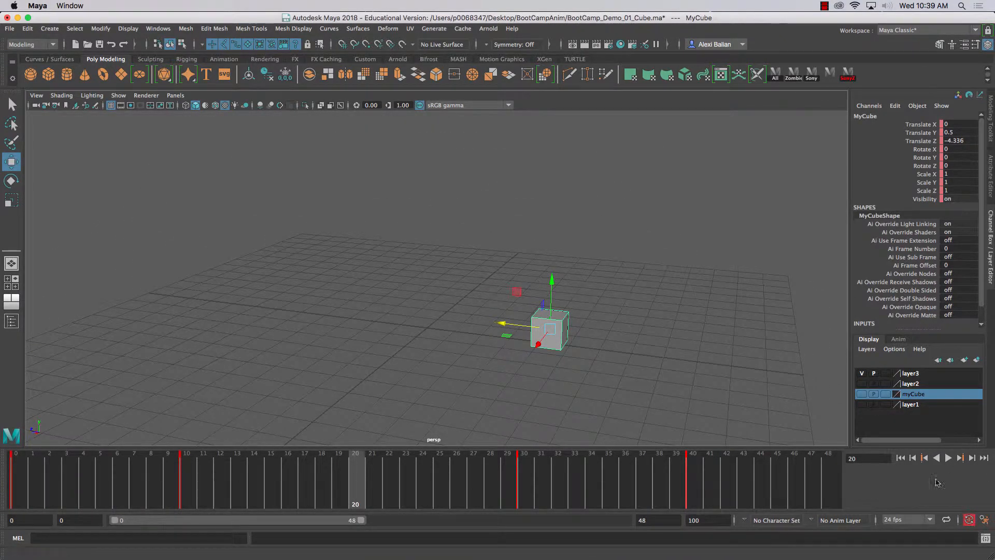
{"action": "left_click_drag", "start_coordinate": [552, 286], "coordinate": [554, 210]}
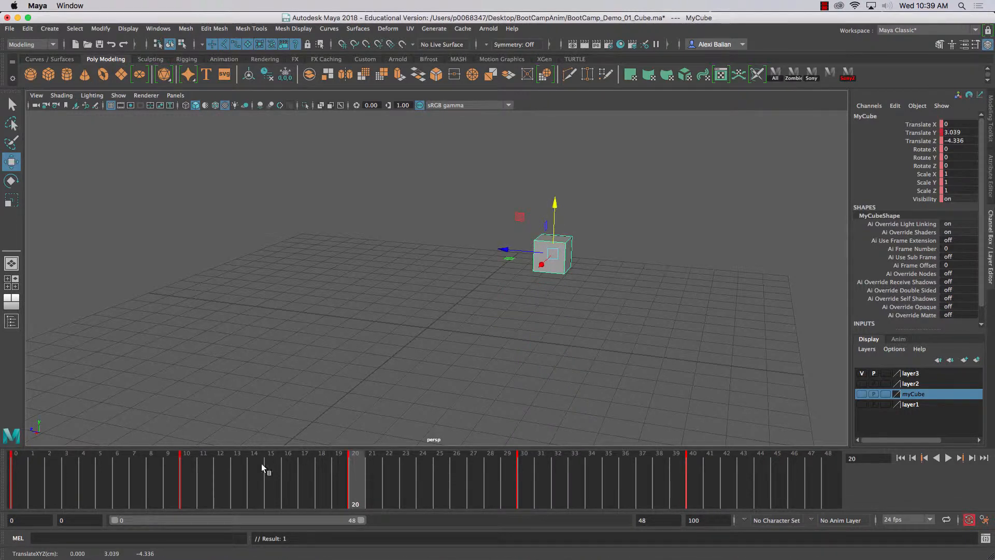
- Review the cube's rise by scrubbing and playing the animation from frame 10
{"action": "left_click", "coordinate": [197, 468]}
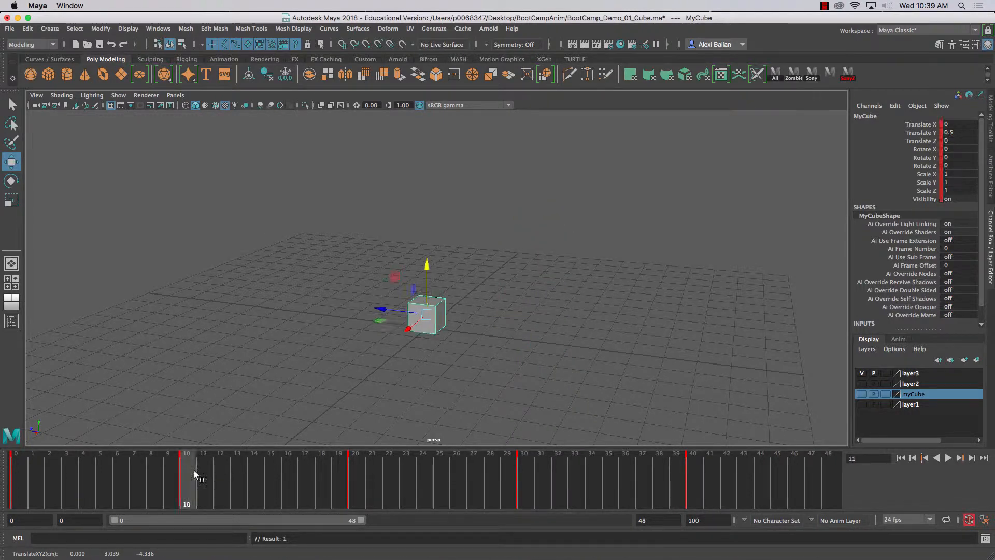
{"action": "key", "text": "alt+v"}
{"action": "left_click_drag", "start_coordinate": [679, 507], "coordinate": [180, 505]}
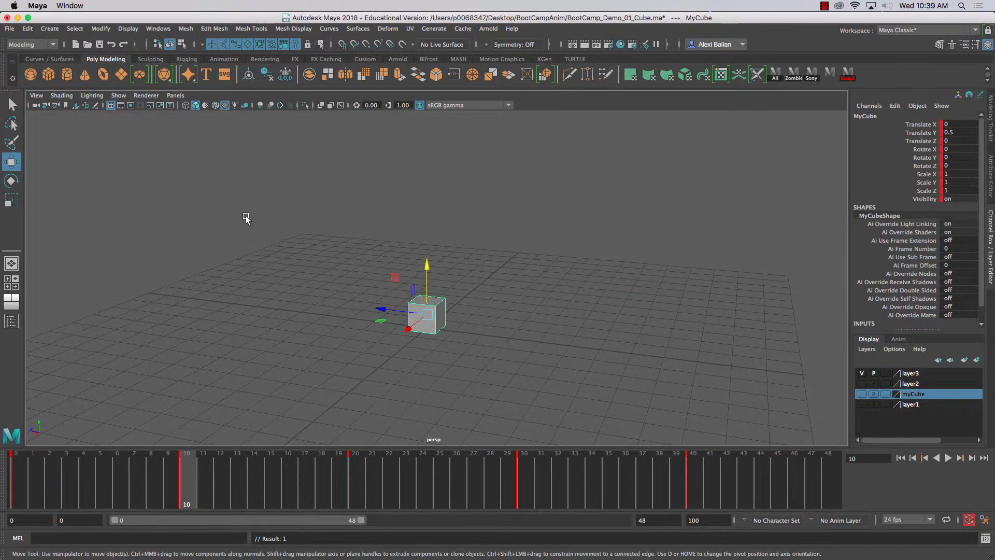
{"action": "left_click_drag", "start_coordinate": [244, 222], "coordinate": [320, 237], "text": "alt"}
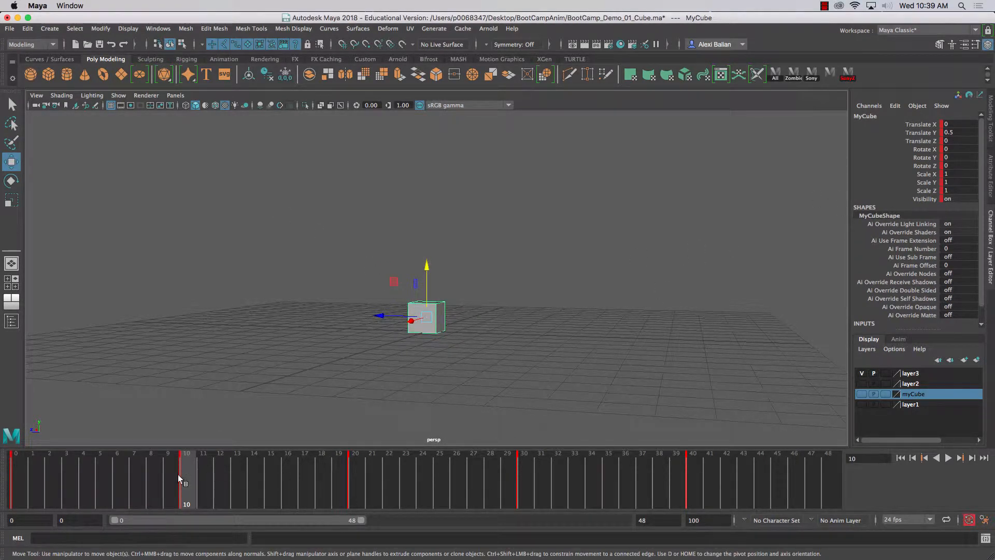
{"action": "key", "text": "alt+v"}
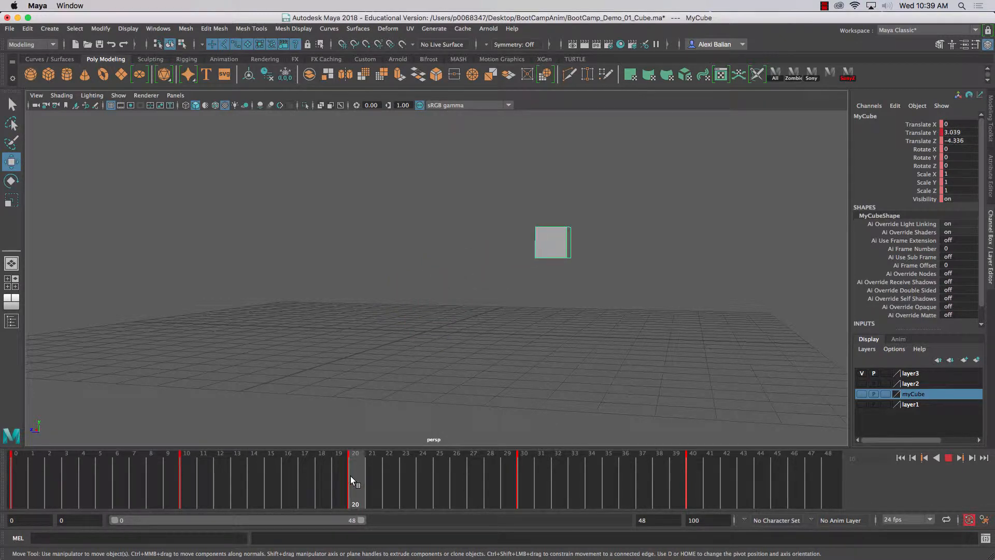
- At frame 30, set the cube's Translate Y to 0.5
{"action": "left_click_drag", "start_coordinate": [350, 476], "coordinate": [532, 486]}
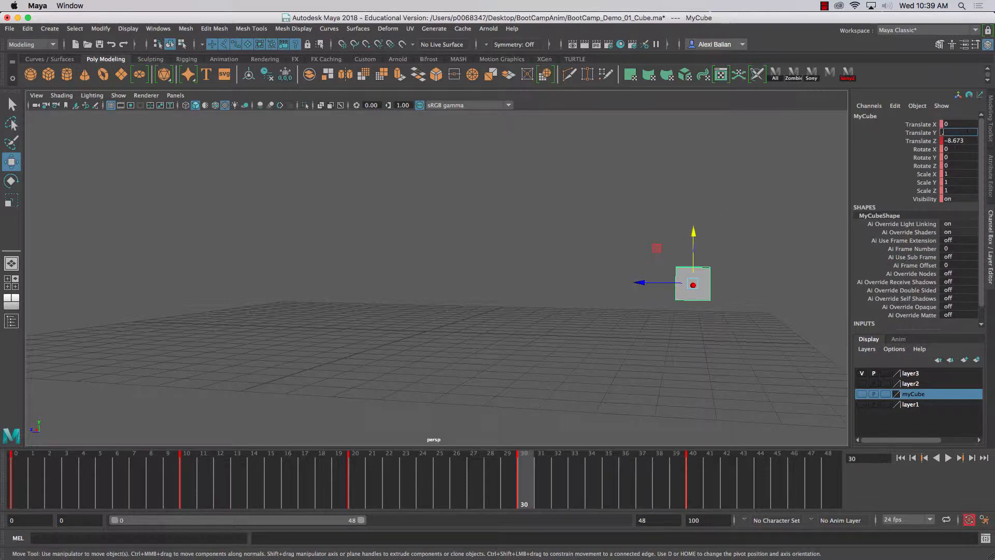
{"action": "type", "text": "0.5"}
{"action": "key", "text": "Return"}
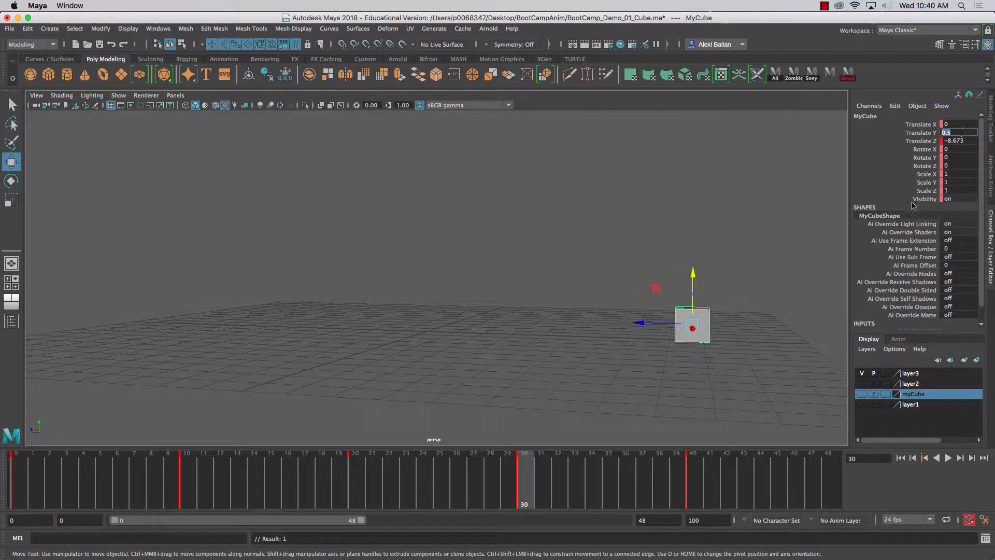
- Nudge the cube up to about 0.85 at frame 30 and reset its Translate Y to 0.5
{"action": "mouse_move", "coordinate": [693, 279]}
{"action": "left_mouse_down"}
{"action": "mouse_move", "coordinate": [690, 262]}
{"action": "mouse_move", "coordinate": [691, 271]}
{"action": "left_mouse_up"}
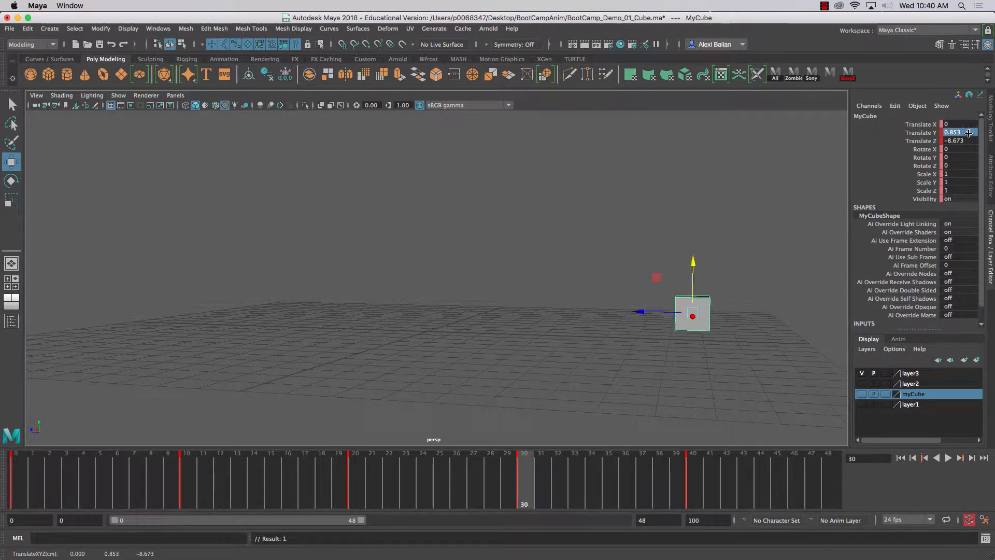
{"action": "type", "text": "0.5"}
{"action": "key", "text": "Return"}
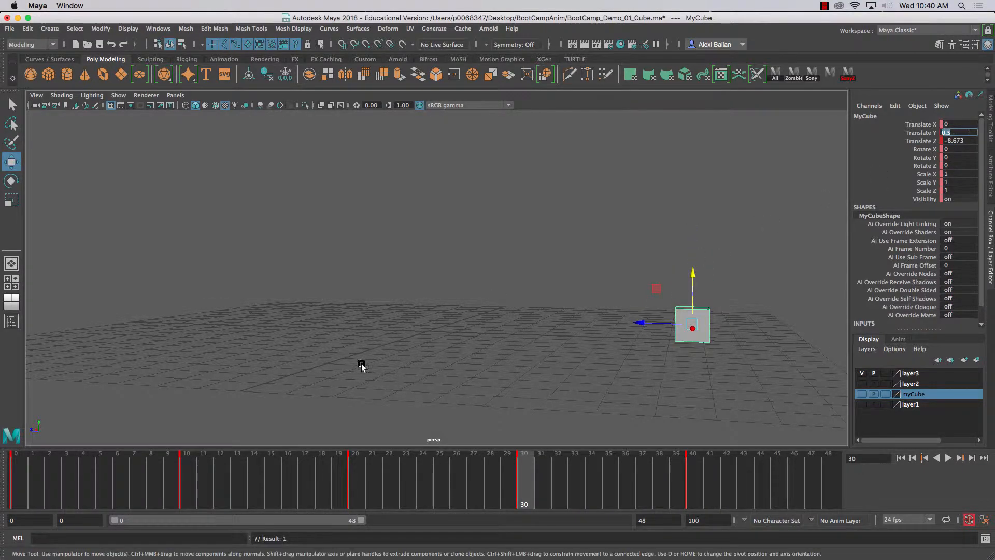
- Play back the cube's animation to check its motion through the keyframes, and stop playback
{"action": "left_click", "coordinate": [365, 470]}
{"action": "left_click", "coordinate": [948, 459]}
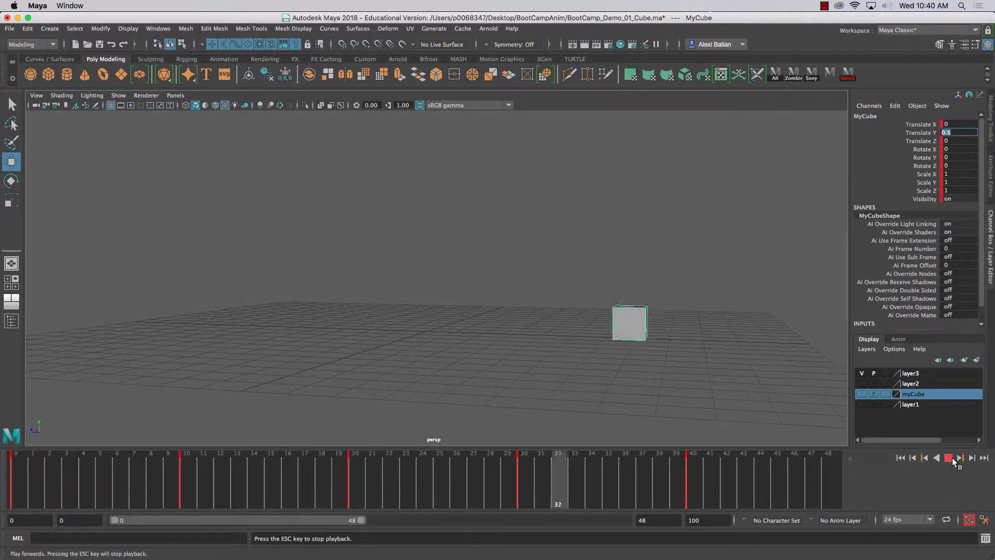
{"action": "left_click", "coordinate": [951, 458]}
{"action": "left_click_drag", "start_coordinate": [434, 306], "coordinate": [396, 301], "text": "alt"}
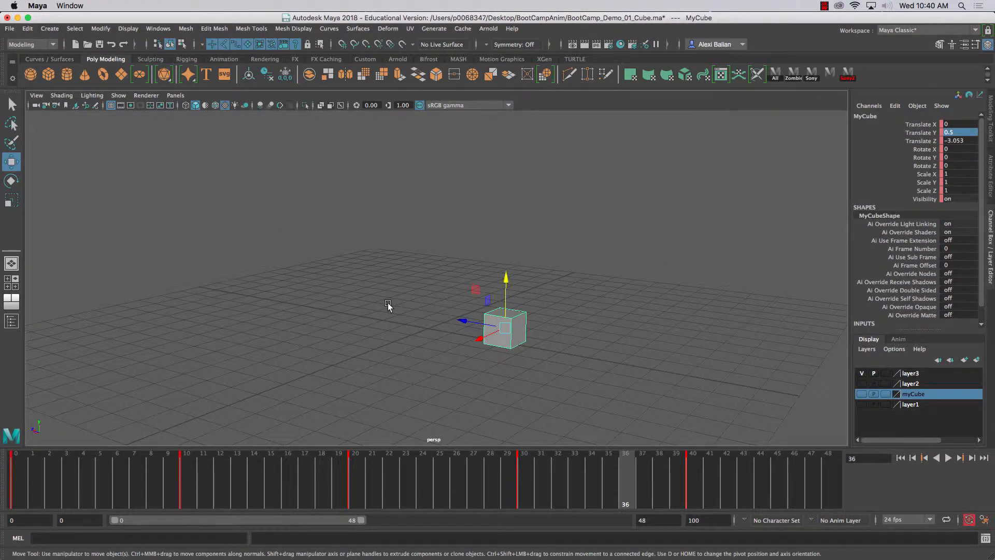
- Turn off the visibility of layer3 and create a new empty display layer
{"action": "left_click", "coordinate": [375, 298]}
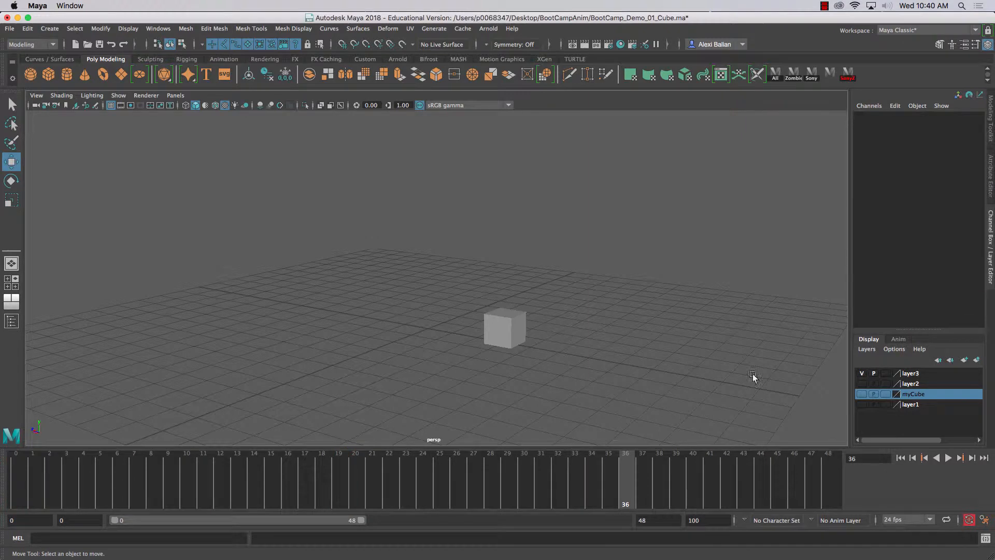
{"action": "left_click", "coordinate": [908, 373]}
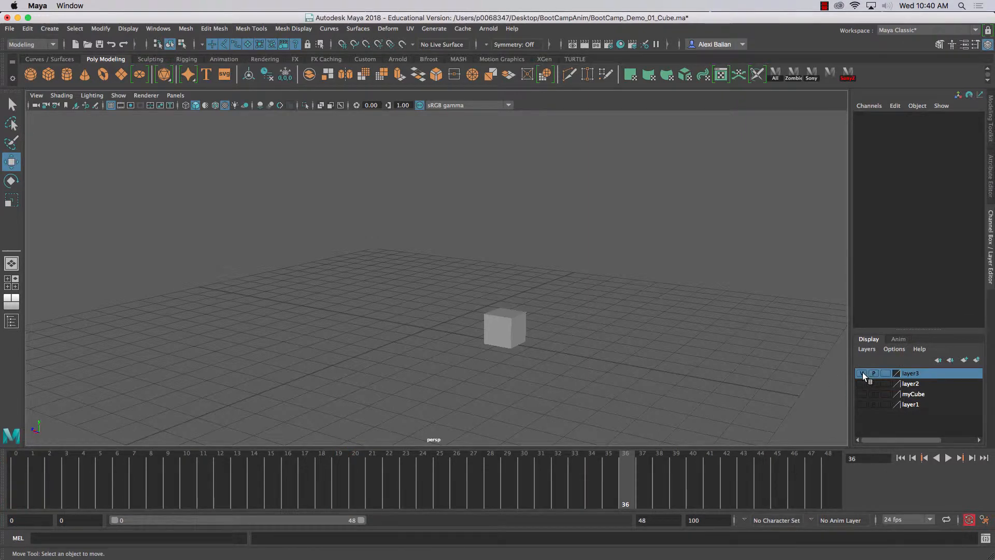
{"action": "left_click", "coordinate": [862, 373]}
{"action": "left_click", "coordinate": [977, 361]}
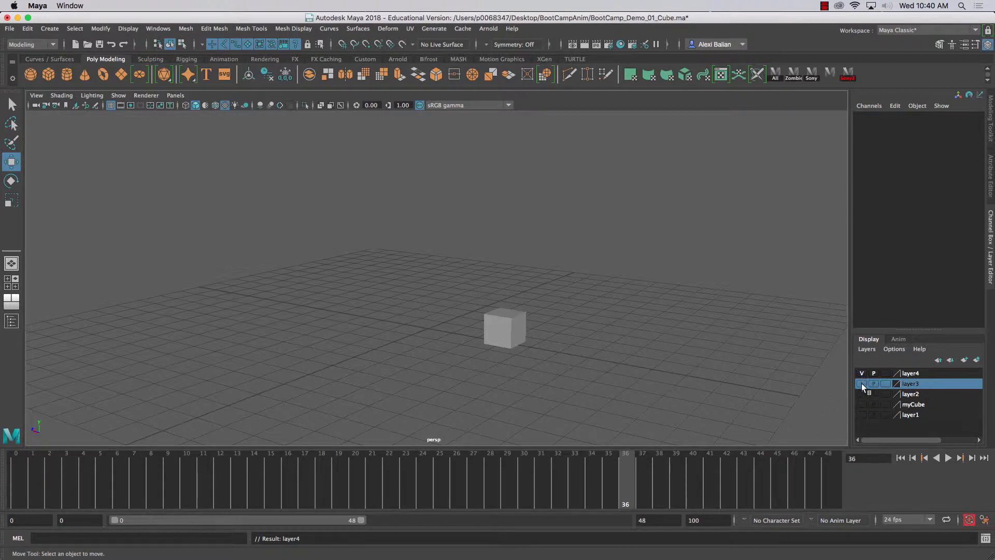
- Add the cube to display layer layer4 and hide that layer
{"action": "left_click", "coordinate": [919, 374]}
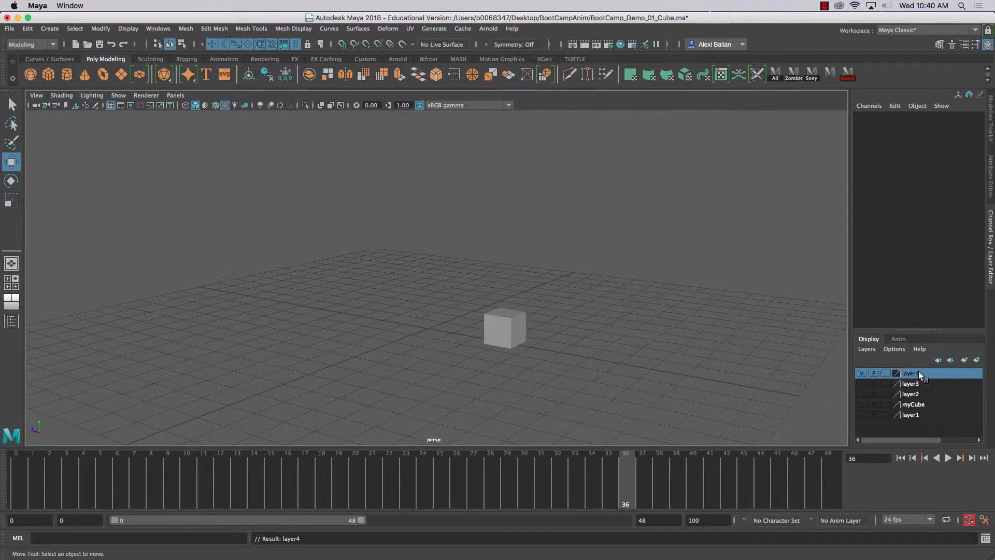
{"action": "left_click", "coordinate": [518, 323]}
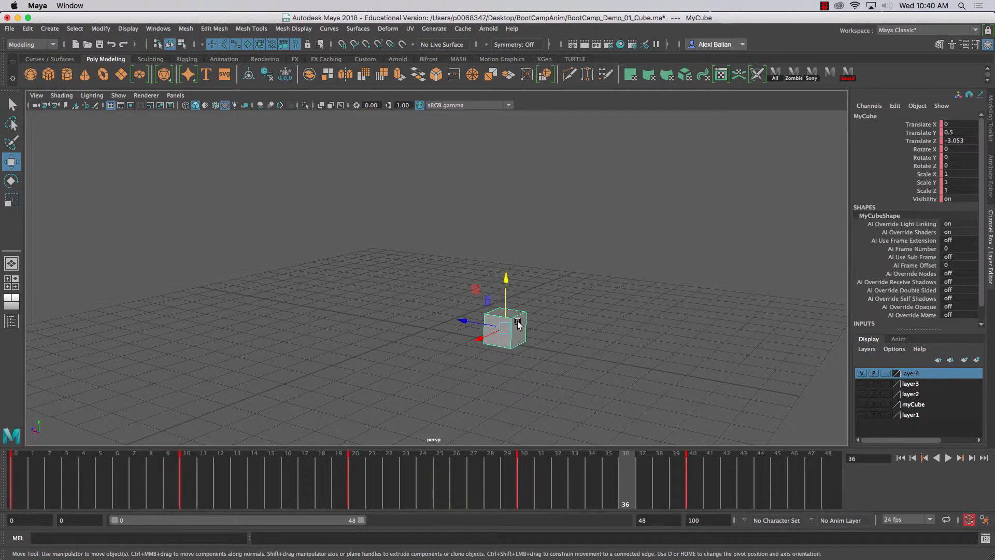
{"action": "right_click", "coordinate": [913, 374]}
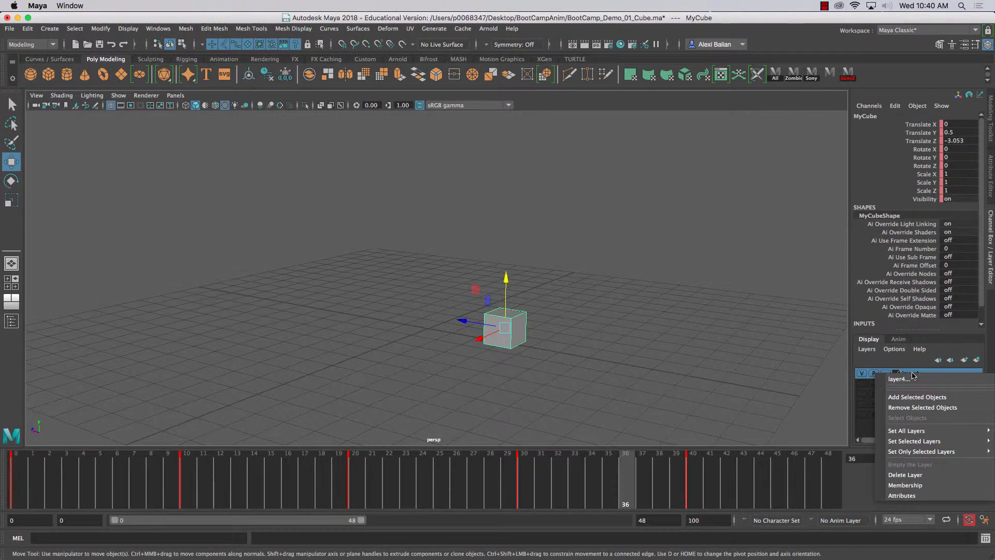
{"action": "left_click", "coordinate": [927, 398]}
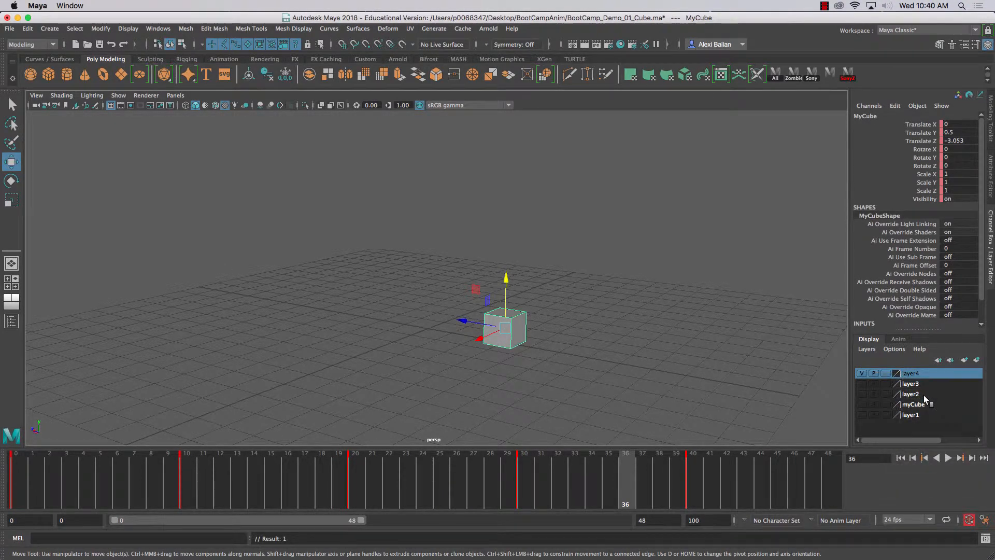
{"action": "left_click", "coordinate": [861, 373]}
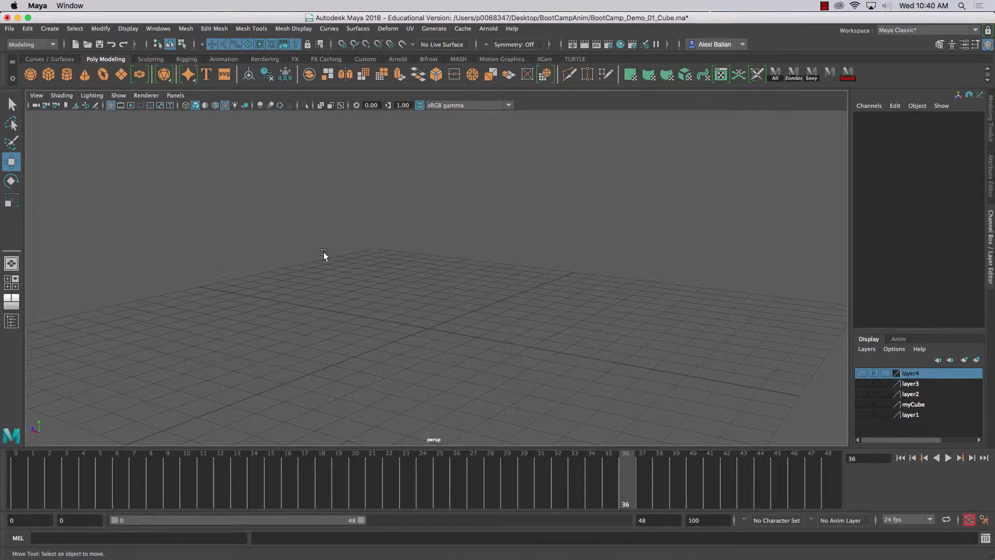
{"action": "left_click_drag", "start_coordinate": [324, 252], "coordinate": [271, 266], "text": "alt"}
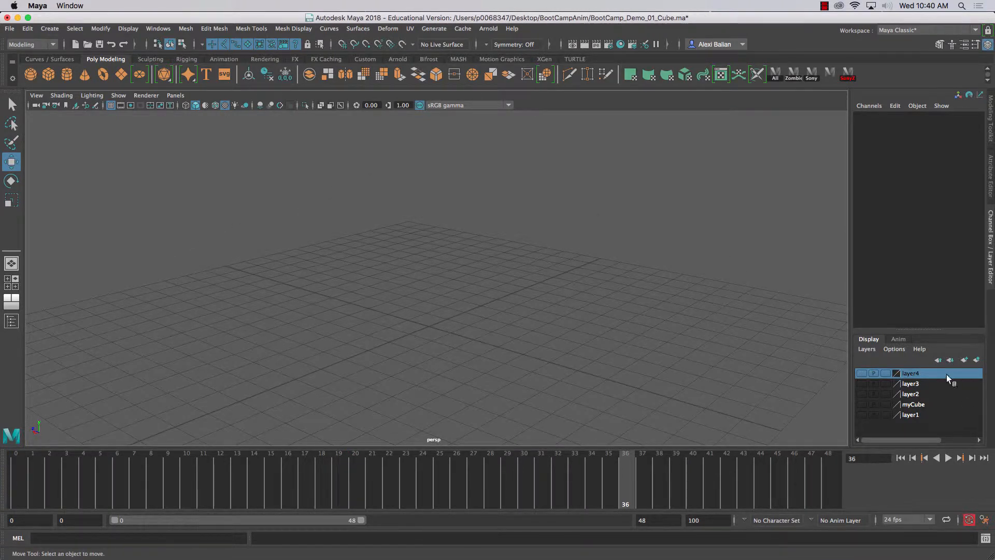
- Rename display layer layer4 to side2side and save the layer settings
{"action": "double_click", "coordinate": [919, 373]}
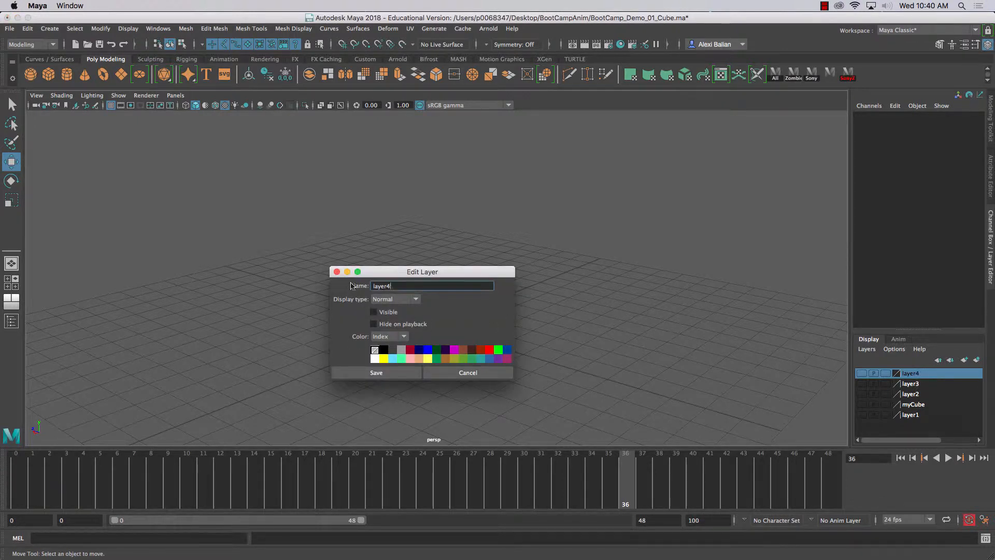
{"action": "key", "text": "super+a"}
{"action": "type", "text": "side2side"}
{"action": "key", "text": "Return"}
{"action": "left_click", "coordinate": [344, 374]}
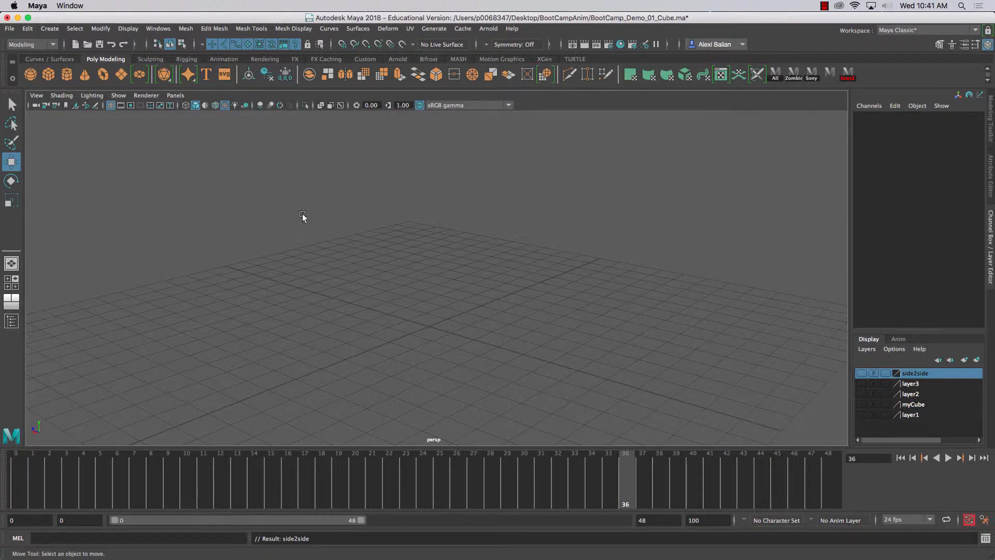
- Create a polygon sphere at the origin and check its radius in its creation inputs
{"action": "left_click", "coordinate": [31, 74]}
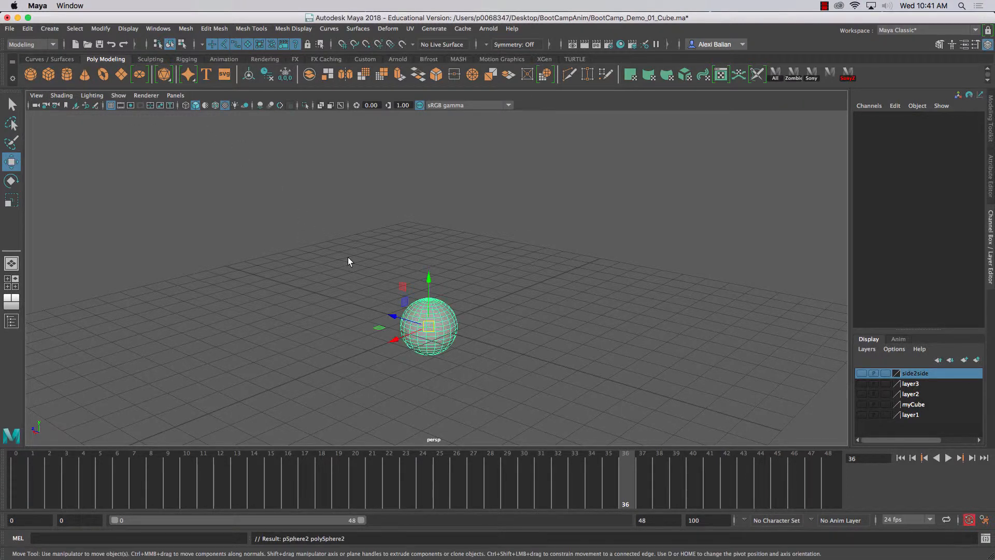
{"action": "left_click_drag", "start_coordinate": [356, 249], "coordinate": [355, 244], "text": "alt"}
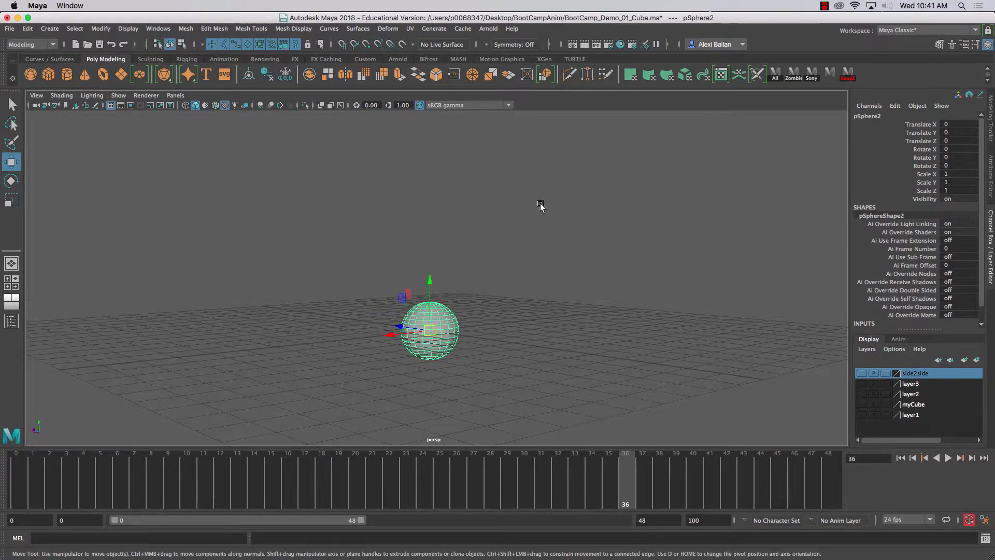
{"action": "scroll", "coordinate": [890, 311], "scroll_direction": "down", "scroll_amount": 2}
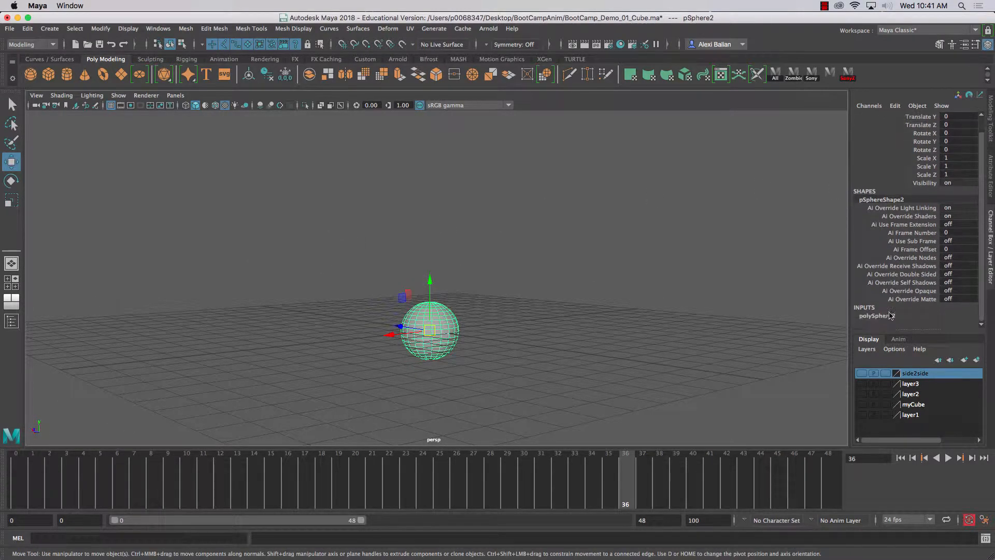
{"action": "left_click", "coordinate": [888, 316]}
{"action": "scroll", "coordinate": [980, 275], "scroll_direction": "down", "scroll_amount": 2}
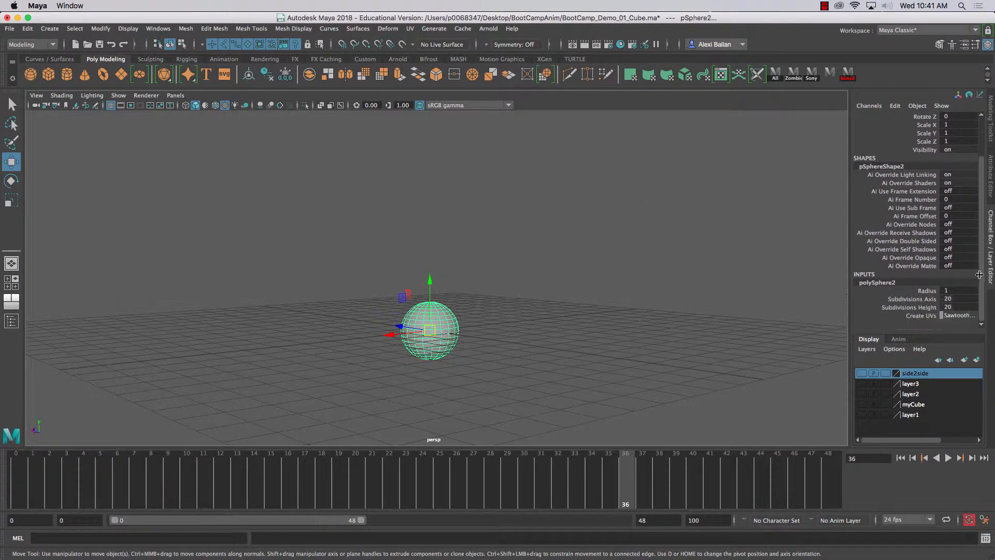
{"action": "scroll", "coordinate": [979, 262], "scroll_direction": "up", "scroll_amount": 3}
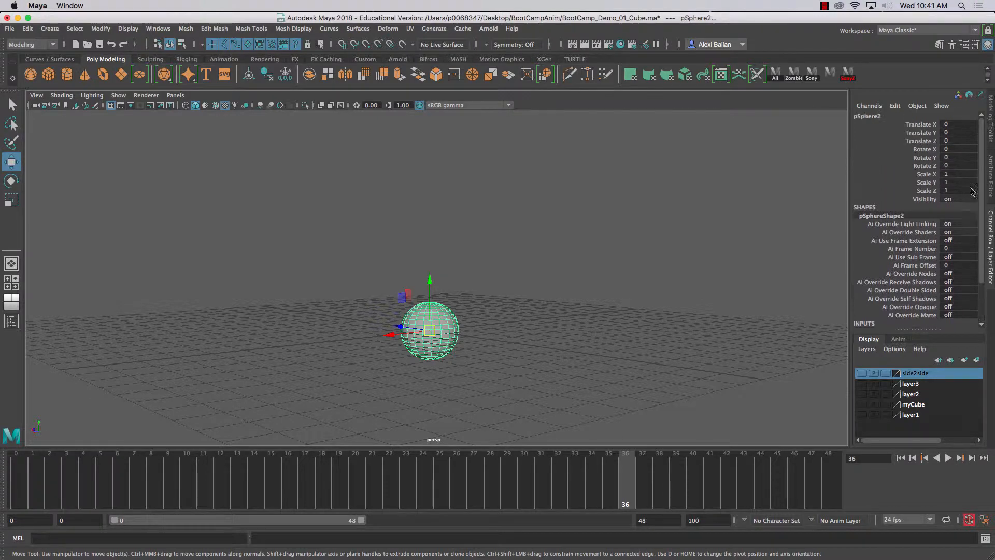
- Set the sphere's Translate Y to 1 and keep the sphere selected
{"action": "left_click", "coordinate": [958, 133]}
{"action": "key", "text": "Return"}
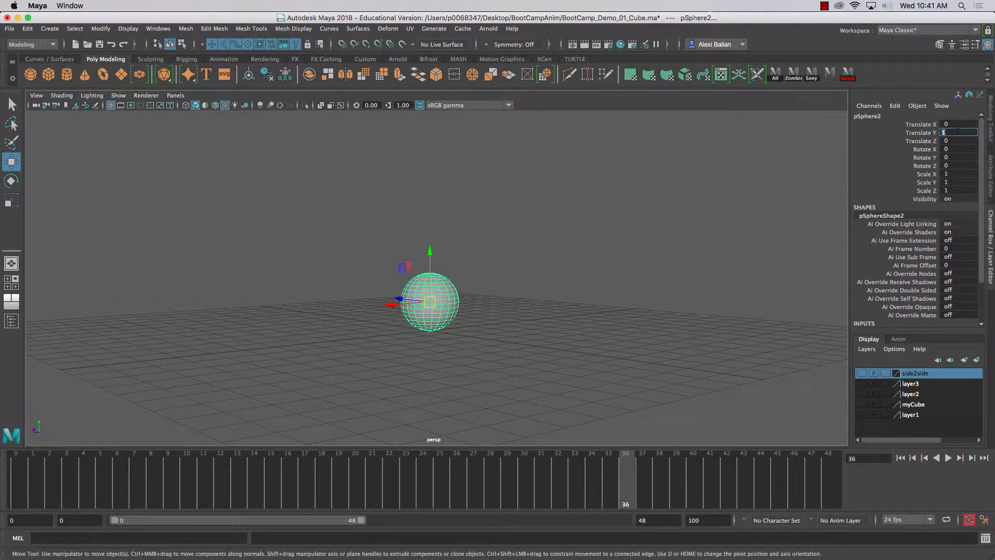
{"action": "mouse_move", "coordinate": [764, 216]}
{"action": "left_mouse_down", "text": "alt"}
{"action": "mouse_move", "coordinate": [722, 247]}
{"action": "mouse_move", "coordinate": [785, 223]}
{"action": "mouse_move", "coordinate": [767, 222]}
{"action": "left_mouse_up", "text": "alt"}
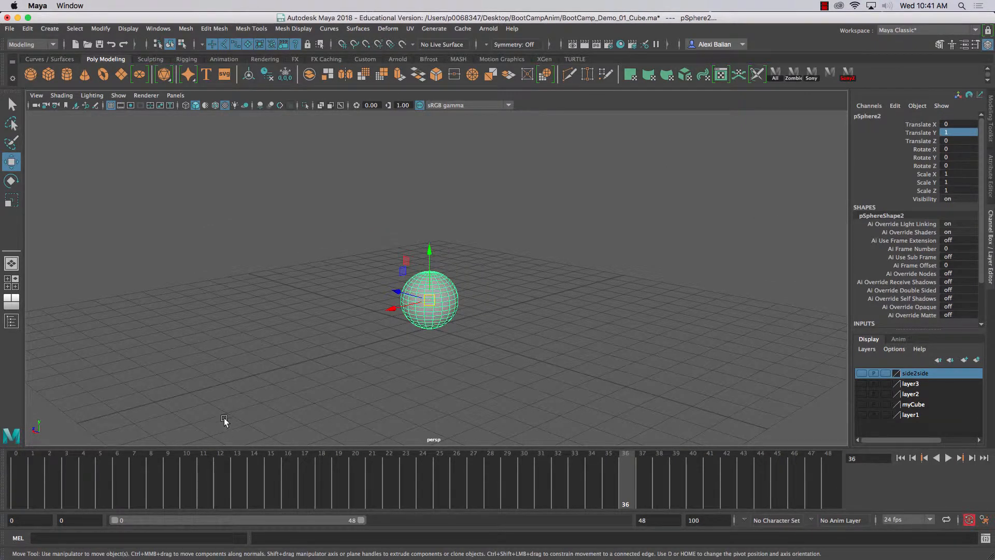
{"action": "left_click", "coordinate": [224, 387]}
{"action": "left_click_drag", "start_coordinate": [235, 371], "coordinate": [279, 332], "text": "alt"}
{"action": "left_click", "coordinate": [403, 296]}
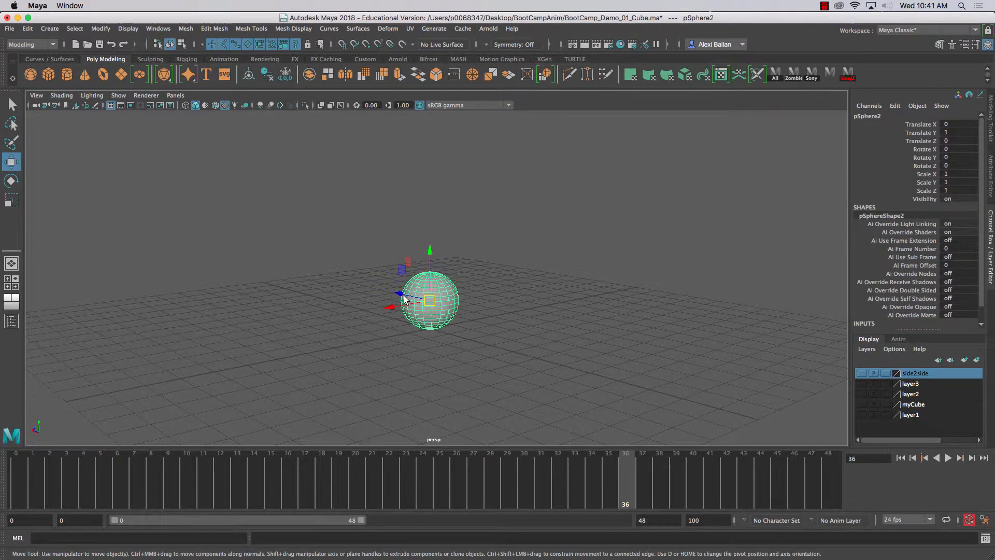
- Go to frame 0 and set the playback range to end at frame 24
{"action": "left_click", "coordinate": [22, 474]}
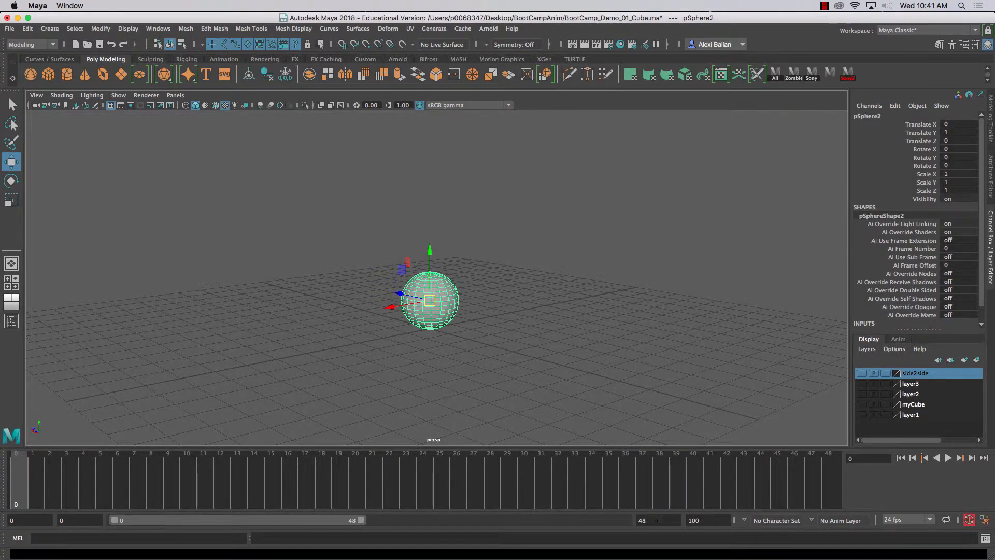
{"action": "type", "text": "24"}
{"action": "key", "text": "Return"}
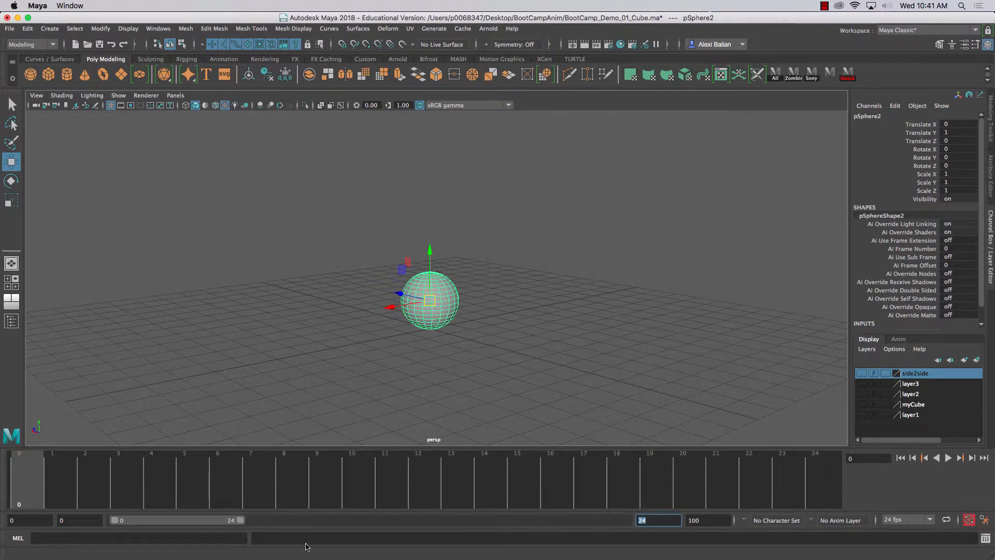
- Extend the animation range to frame 200 and set the playback range to end at frame 24
{"action": "left_click_drag", "start_coordinate": [243, 521], "coordinate": [627, 523]}
{"action": "type", "text": "200"}
{"action": "key", "text": "Return"}
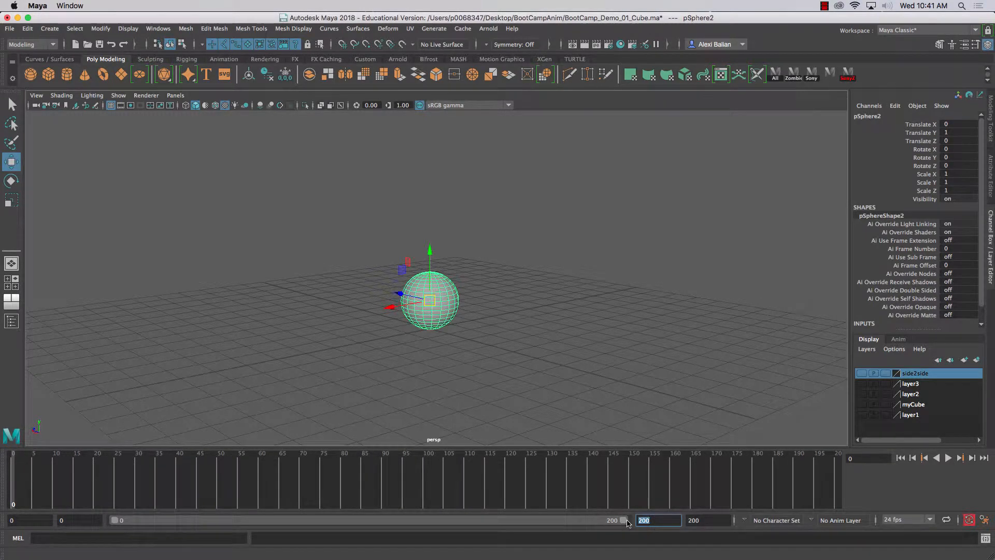
{"action": "left_click_drag", "start_coordinate": [623, 520], "coordinate": [177, 528]}
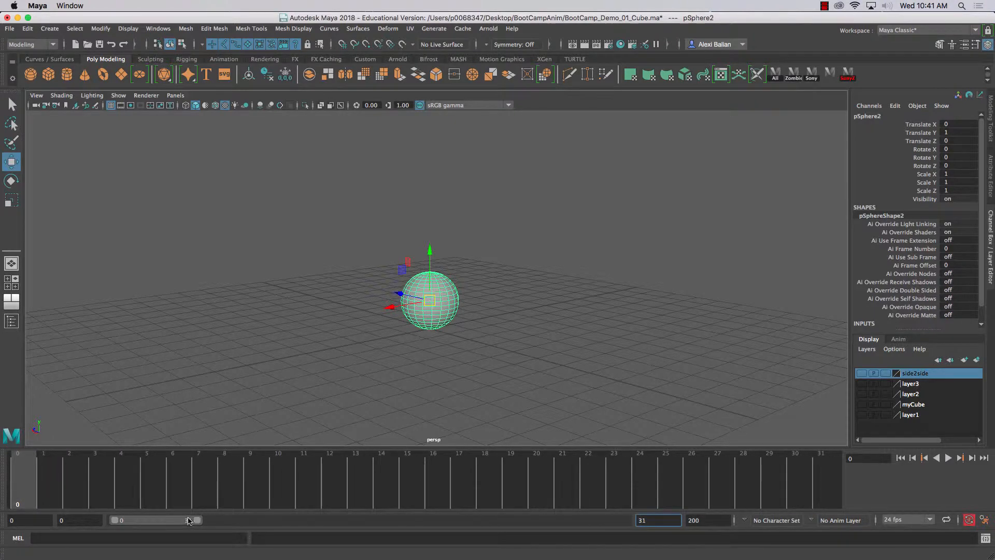
{"action": "type", "text": "24"}
{"action": "key", "text": "Return"}
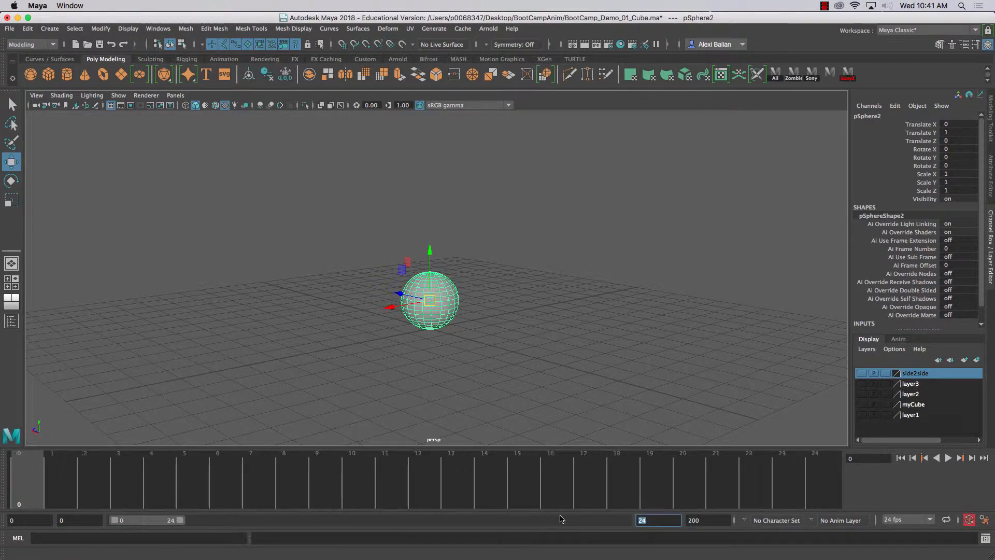
- Raise the sphere above the grid and set its Translate Y to 6
{"action": "left_click", "coordinate": [412, 400]}
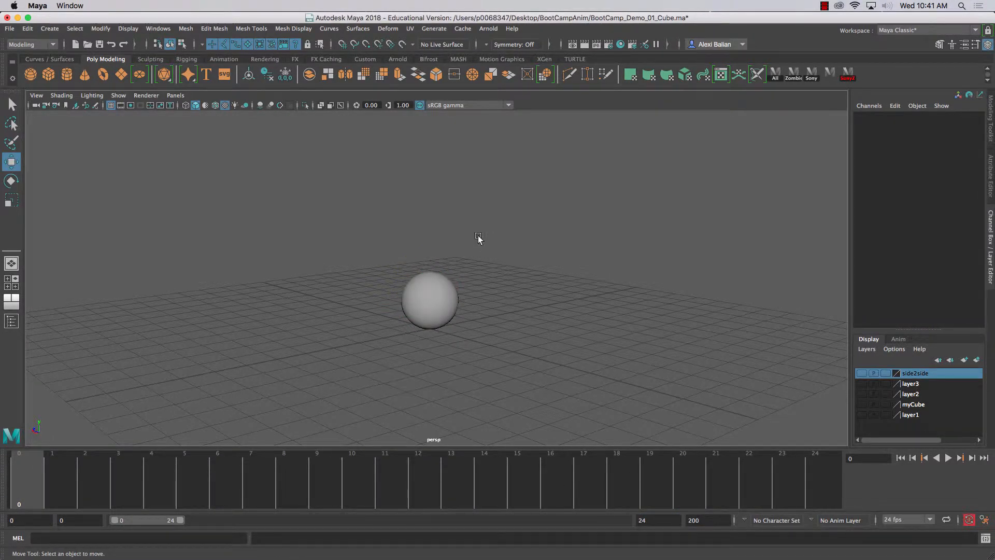
{"action": "left_click", "coordinate": [428, 291]}
{"action": "left_click_drag", "start_coordinate": [426, 293], "coordinate": [413, 334], "text": "alt"}
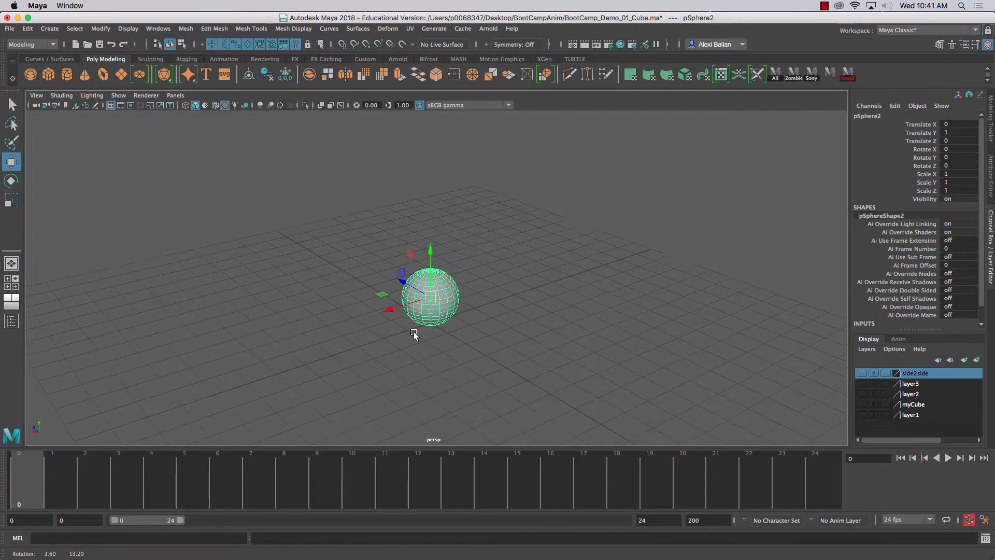
{"action": "left_click_drag", "start_coordinate": [434, 244], "coordinate": [433, 260]}
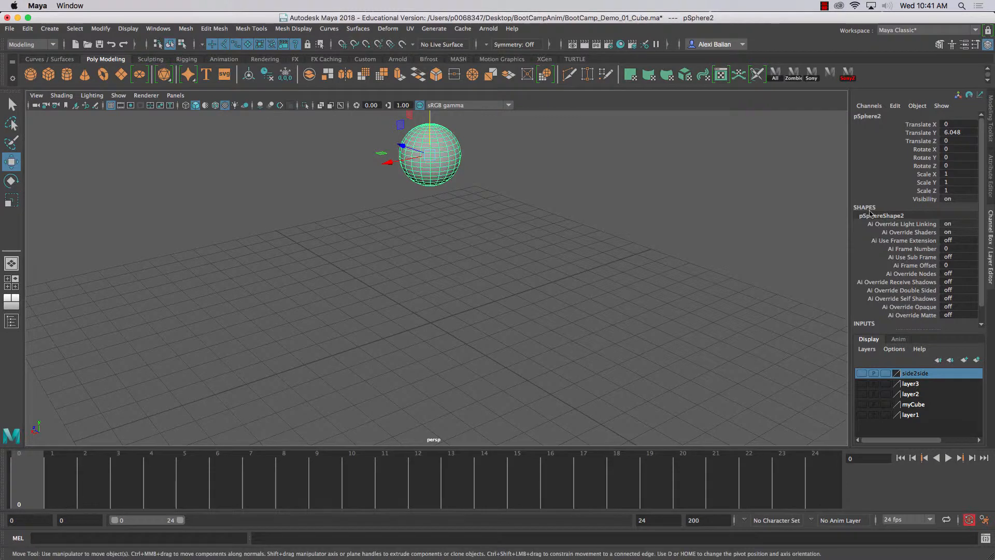
{"action": "double_click", "coordinate": [952, 133]}
{"action": "type", "text": "6"}
{"action": "key", "text": "Return"}
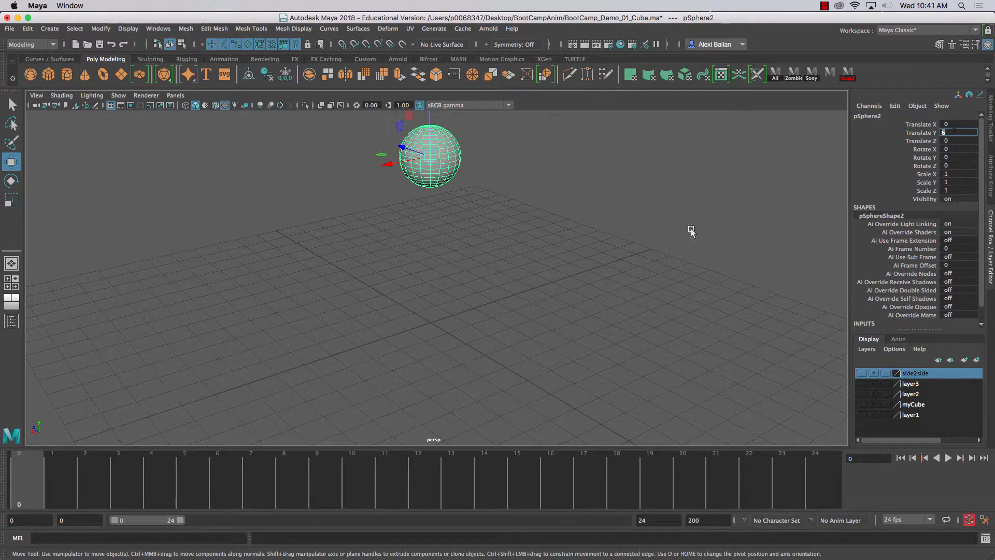
- Set keyframes on the raised sphere at frame 0 and frame 24
{"action": "left_click_drag", "start_coordinate": [471, 342], "coordinate": [349, 382], "text": "alt"}
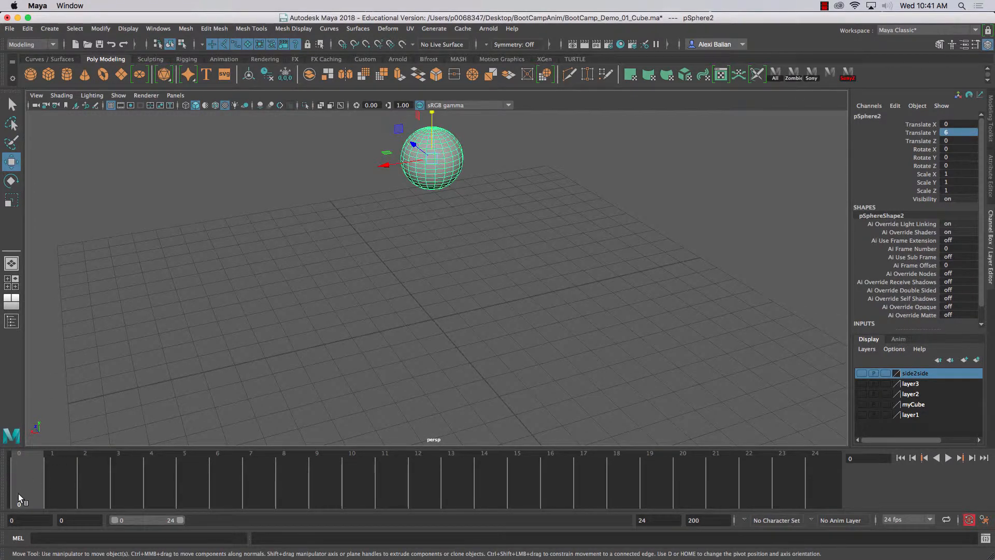
{"action": "key", "text": "s"}
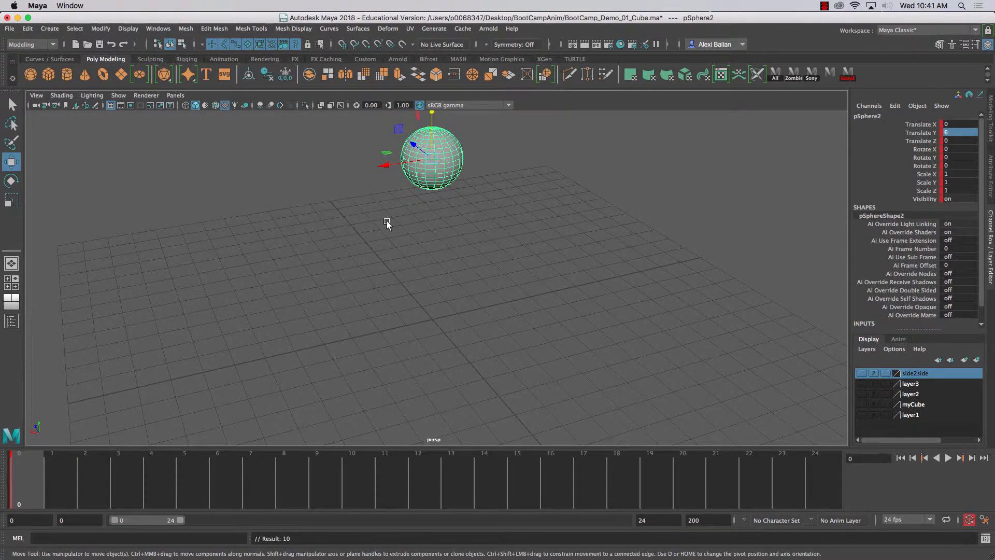
{"action": "scroll", "coordinate": [387, 221], "scroll_direction": "down", "scroll_amount": 3}
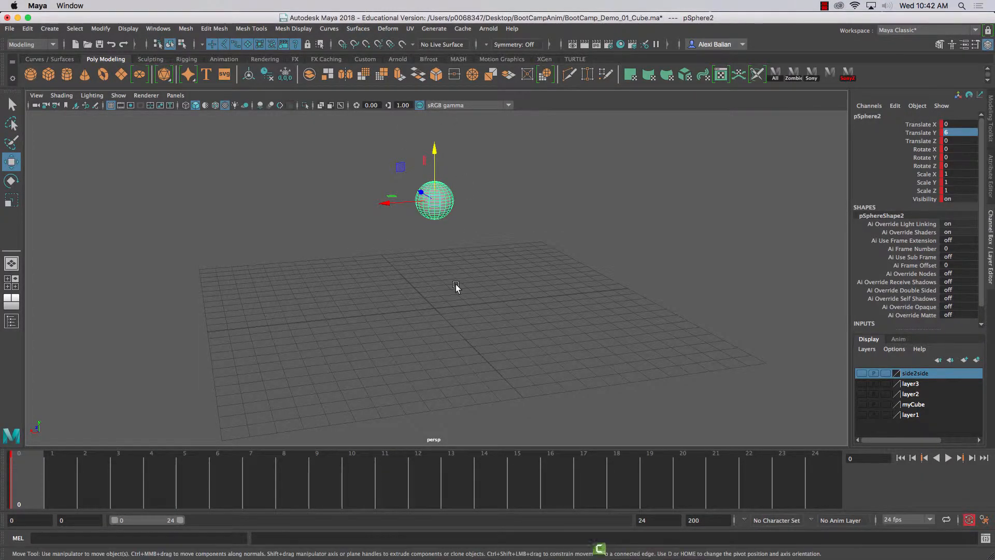
{"action": "mouse_move", "coordinate": [598, 558]}
{"action": "left_click", "coordinate": [393, 263]}
{"action": "left_click", "coordinate": [434, 200]}
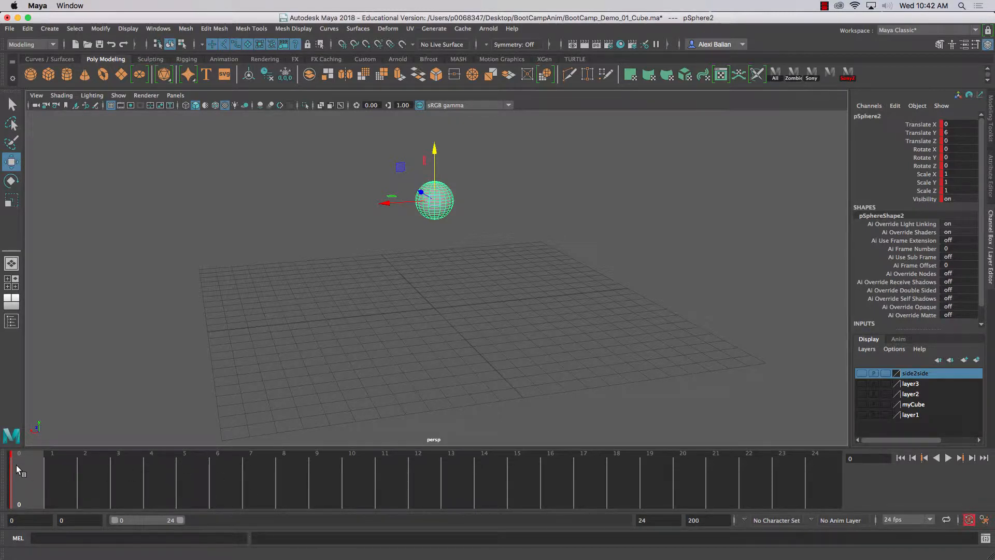
{"action": "key", "text": "s"}
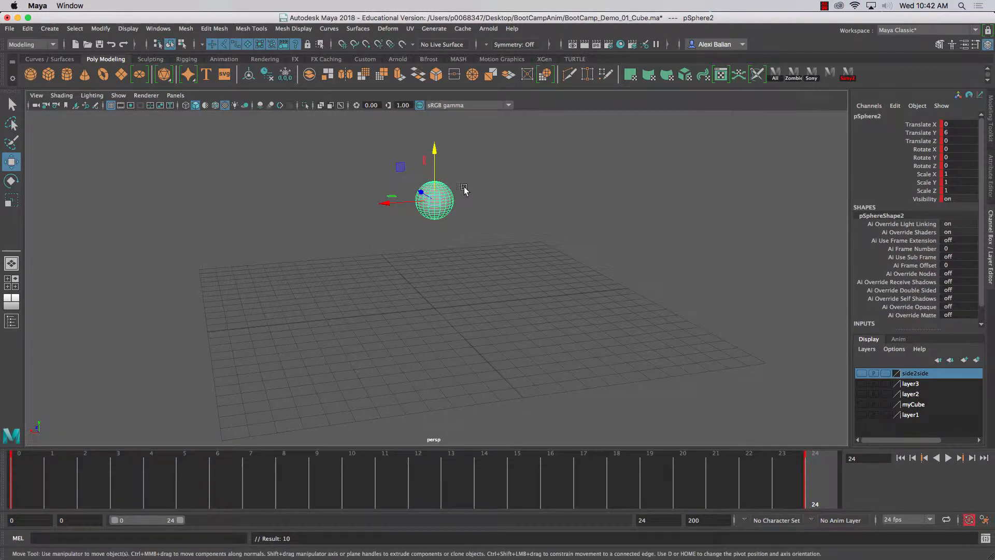
- Go to frame 12 and key the sphere's Translate Y at 1
{"action": "left_click", "coordinate": [417, 482]}
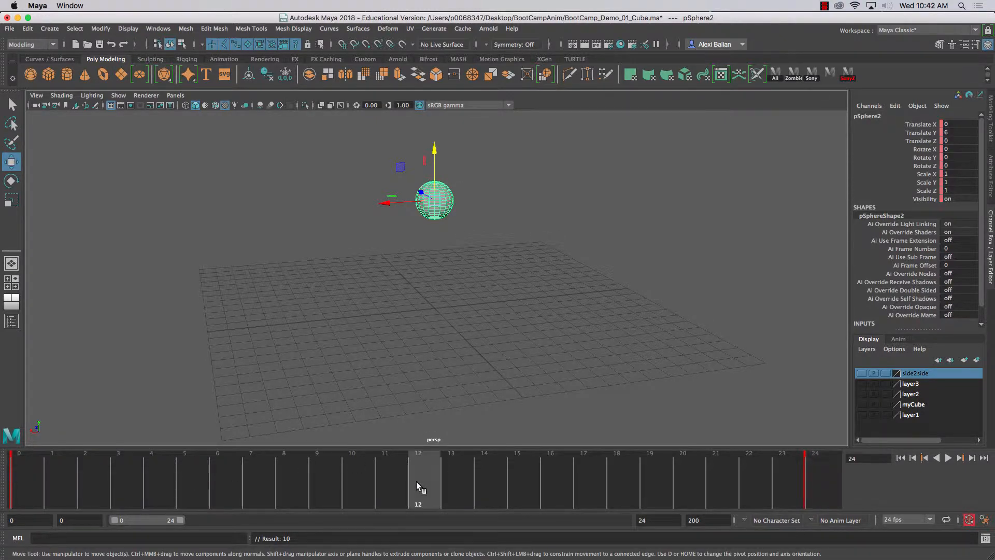
{"action": "double_click", "coordinate": [959, 132]}
{"action": "type", "text": "1"}
{"action": "key", "text": "Return"}
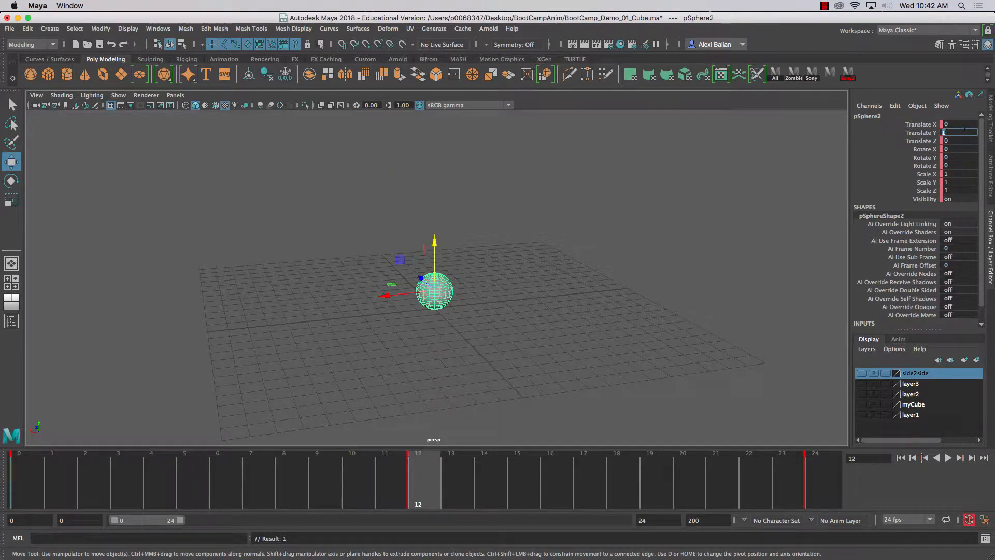
- Scrub and play back the sphere's bounce from frame 0 to 24, then stop playback
{"action": "mouse_move", "coordinate": [367, 328]}
{"action": "left_mouse_down", "text": "alt"}
{"action": "mouse_move", "coordinate": [349, 327]}
{"action": "mouse_move", "coordinate": [366, 325]}
{"action": "left_mouse_up", "text": "alt"}
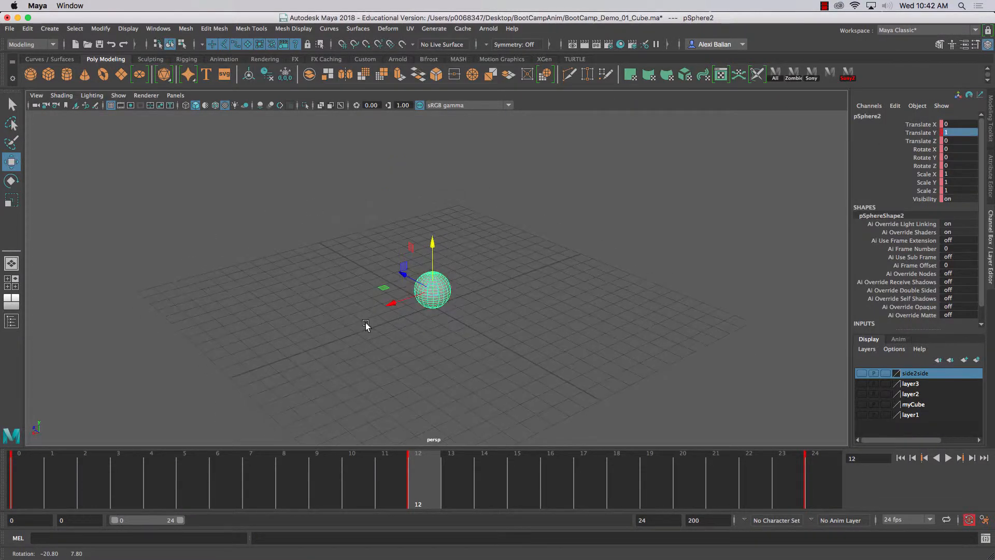
{"action": "left_click_drag", "start_coordinate": [22, 474], "coordinate": [824, 473]}
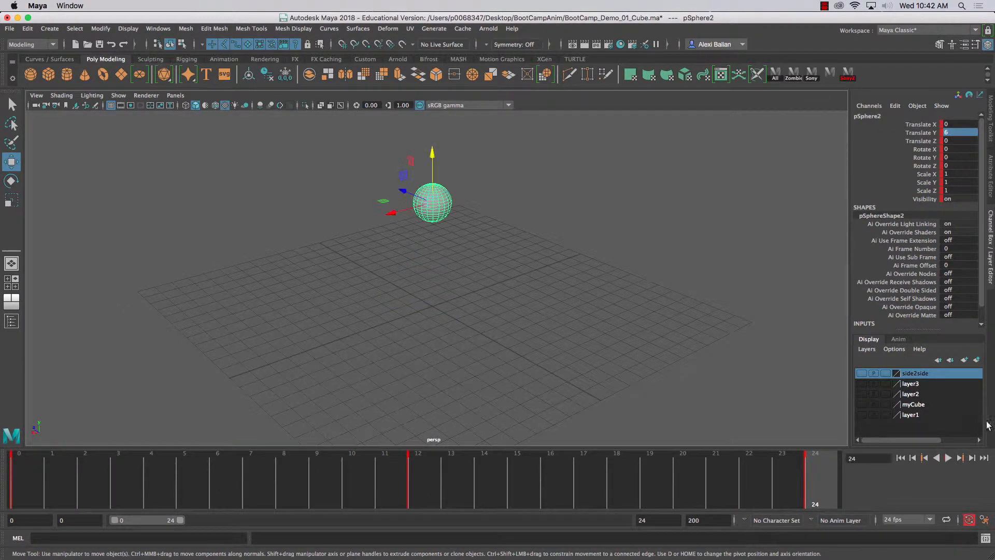
{"action": "left_click", "coordinate": [948, 459]}
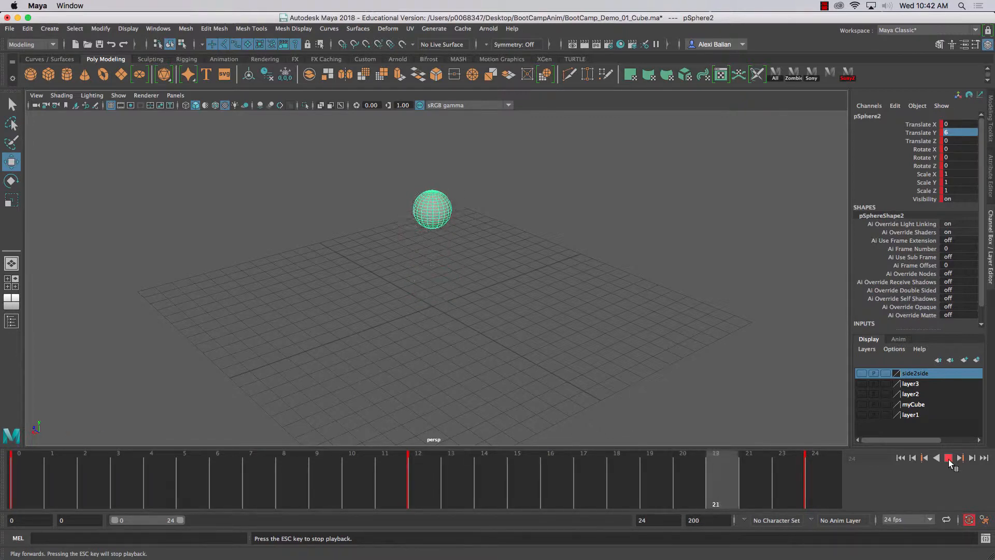
{"action": "left_click", "coordinate": [949, 459]}
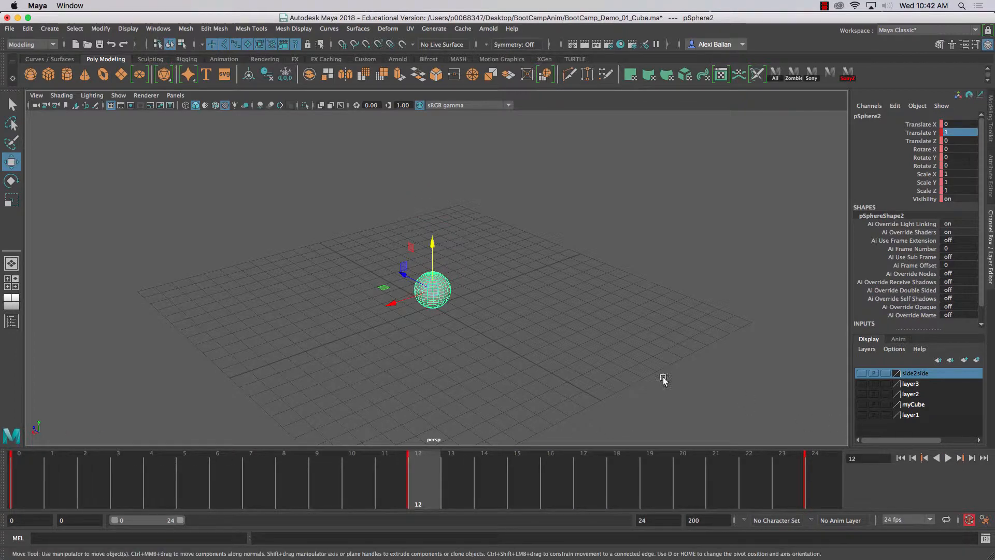
- Create a polygon plane at the origin and rename it Floor
{"action": "left_click_drag", "start_coordinate": [663, 380], "coordinate": [546, 362], "text": "alt"}
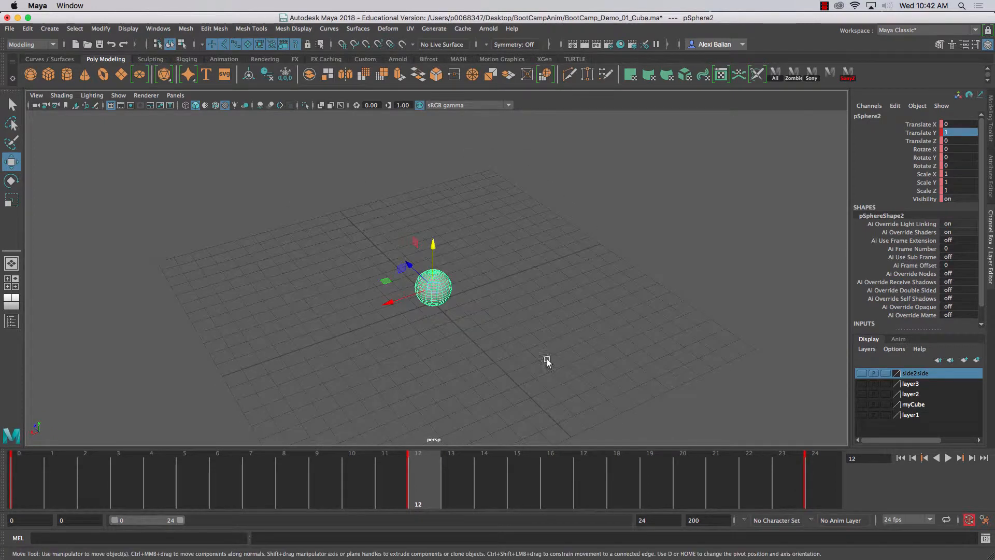
{"action": "left_click", "coordinate": [357, 293]}
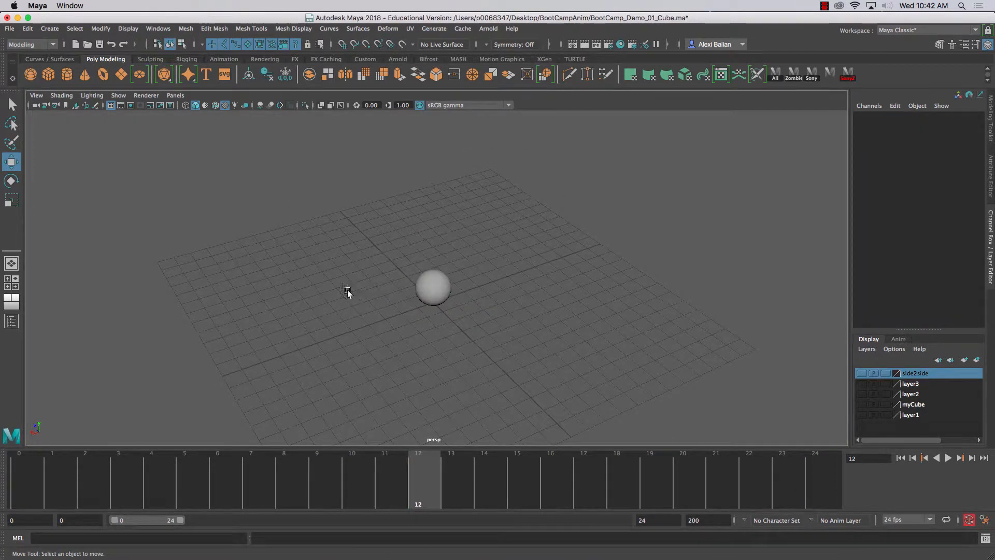
{"action": "left_click", "coordinate": [121, 75]}
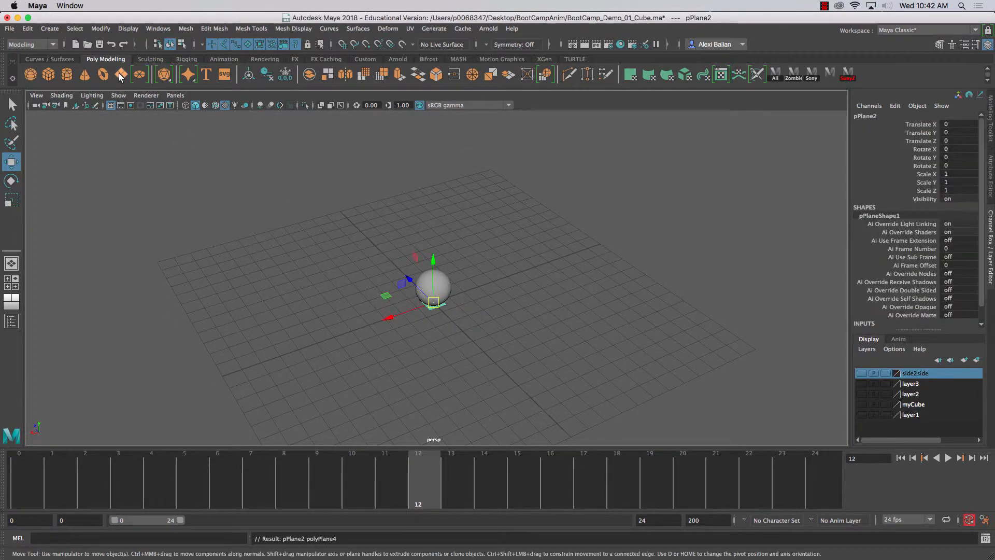
{"action": "left_click", "coordinate": [865, 116]}
{"action": "type", "text": "Fl"}
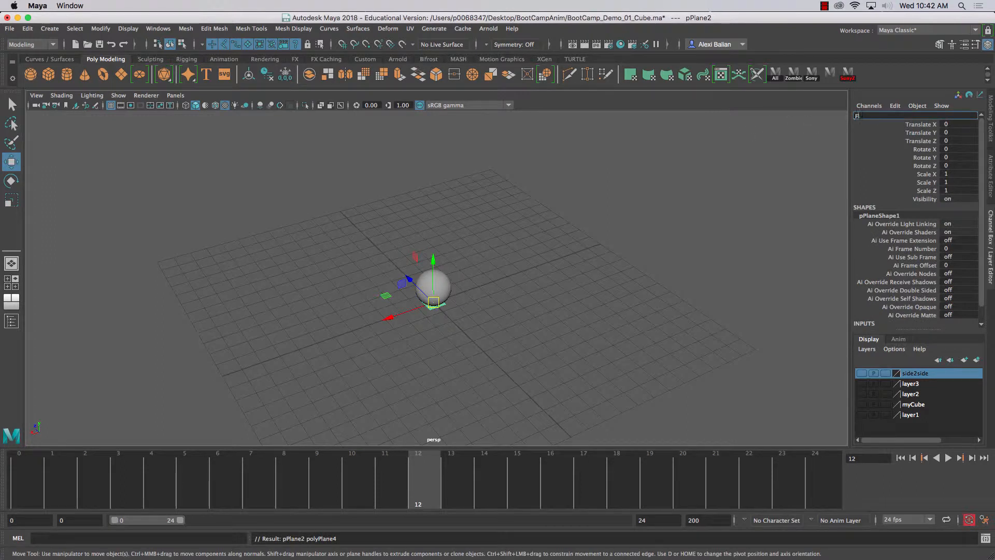
{"action": "type", "text": "oor"}
{"action": "key", "text": "Return"}
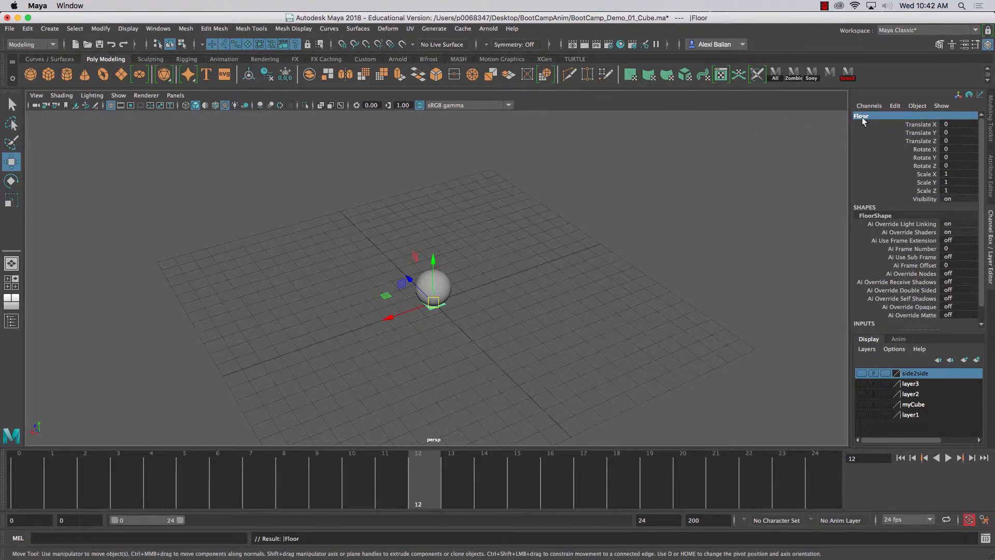
- Set the floor plane's Width and Height to 15 in its creation inputs
{"action": "scroll", "coordinate": [982, 259], "scroll_direction": "down", "scroll_amount": 1}
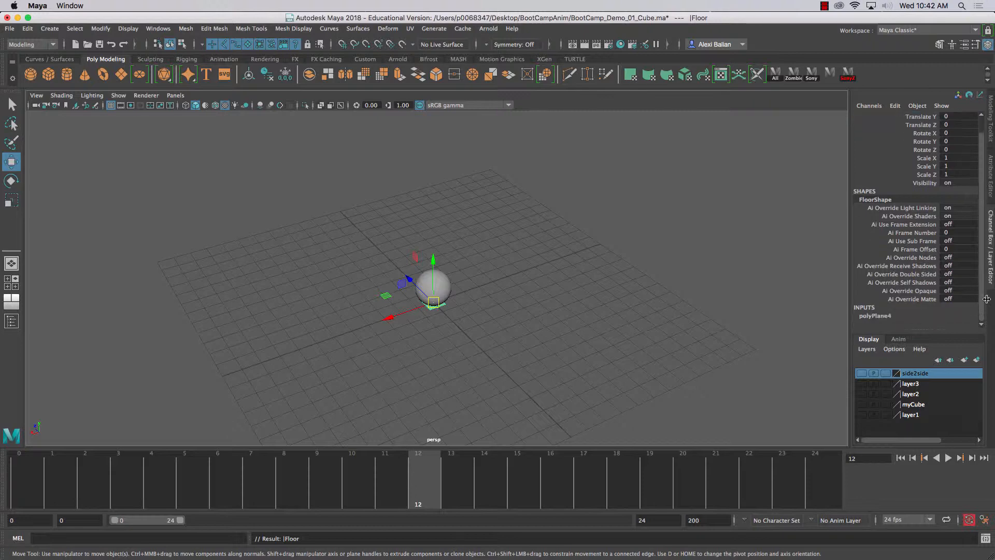
{"action": "left_click", "coordinate": [883, 317]}
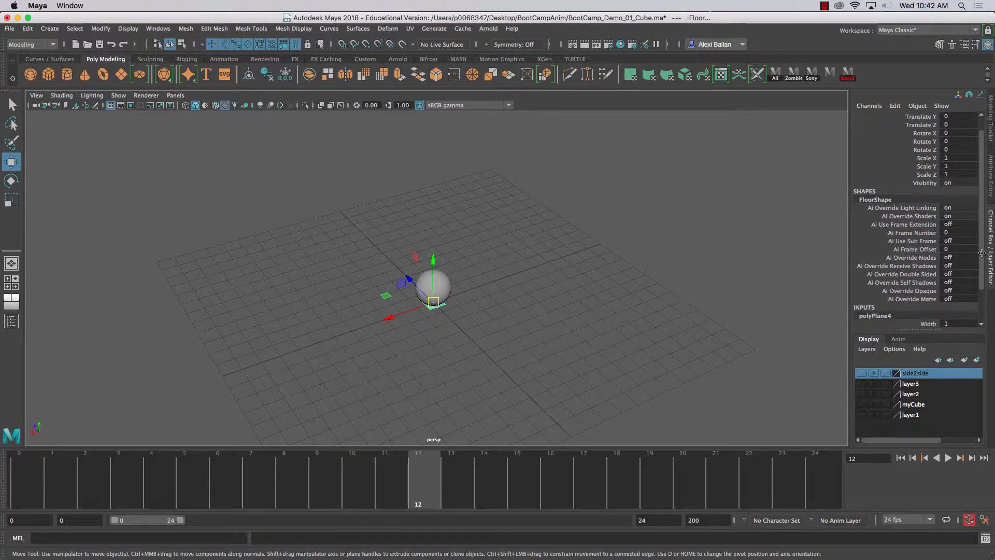
{"action": "scroll", "coordinate": [977, 256], "scroll_direction": "down", "scroll_amount": 3}
{"action": "mouse_move", "coordinate": [925, 299]}
{"action": "left_mouse_down"}
{"action": "mouse_move", "coordinate": [936, 284]}
{"action": "mouse_move", "coordinate": [932, 291]}
{"action": "left_mouse_up"}
{"action": "left_click", "coordinate": [944, 307]}
{"action": "type", "text": "5"}
{"action": "key", "text": "Return"}
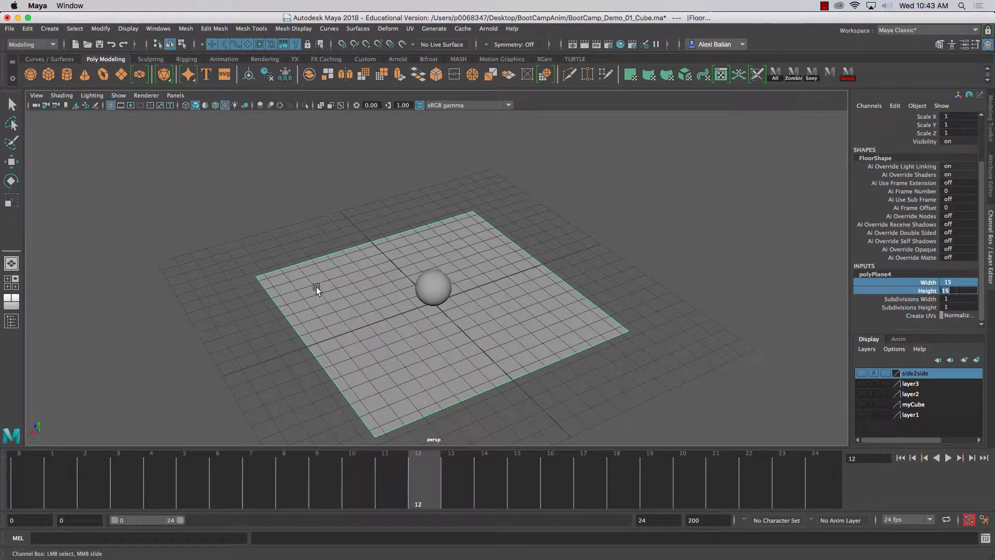
- Assign a new Lambert material to the floor and open the material's attributes
{"action": "right_click_drag", "start_coordinate": [317, 287], "coordinate": [305, 529]}
{"action": "left_click", "coordinate": [480, 134]}
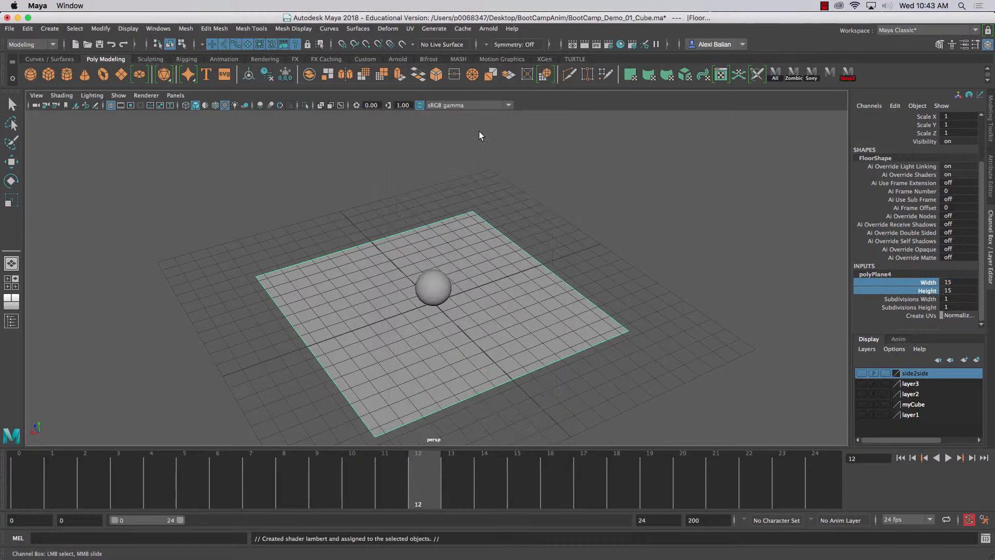
{"action": "left_click", "coordinate": [887, 113]}
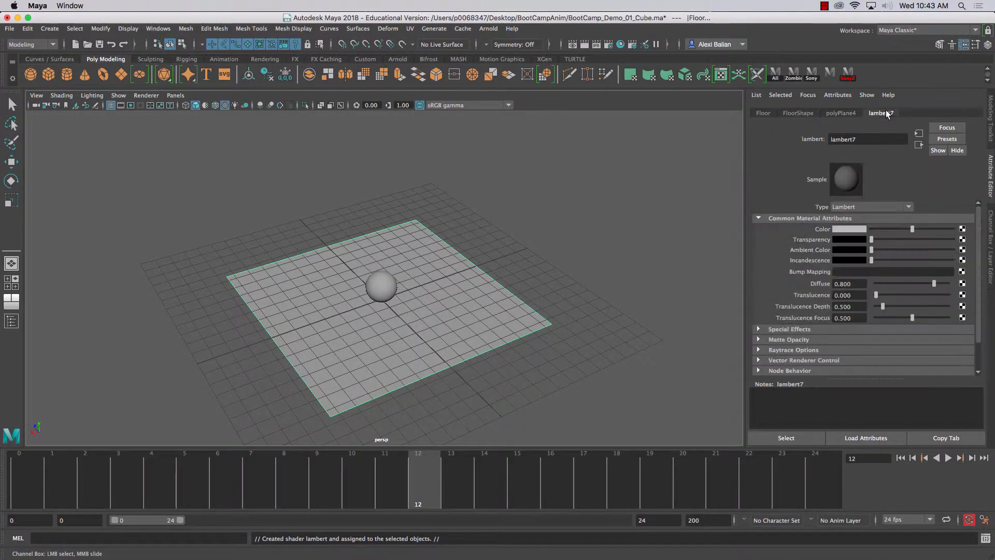
{"action": "right_click_drag", "start_coordinate": [319, 277], "coordinate": [394, 249]}
{"action": "key", "text": "w"}
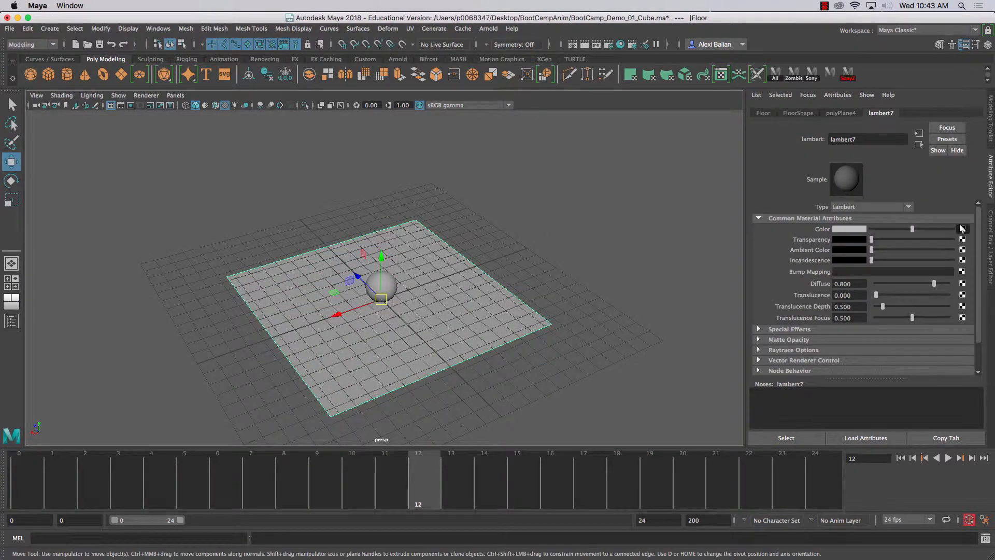
- Set the floor material's colour to solid red
{"action": "left_click", "coordinate": [962, 229]}
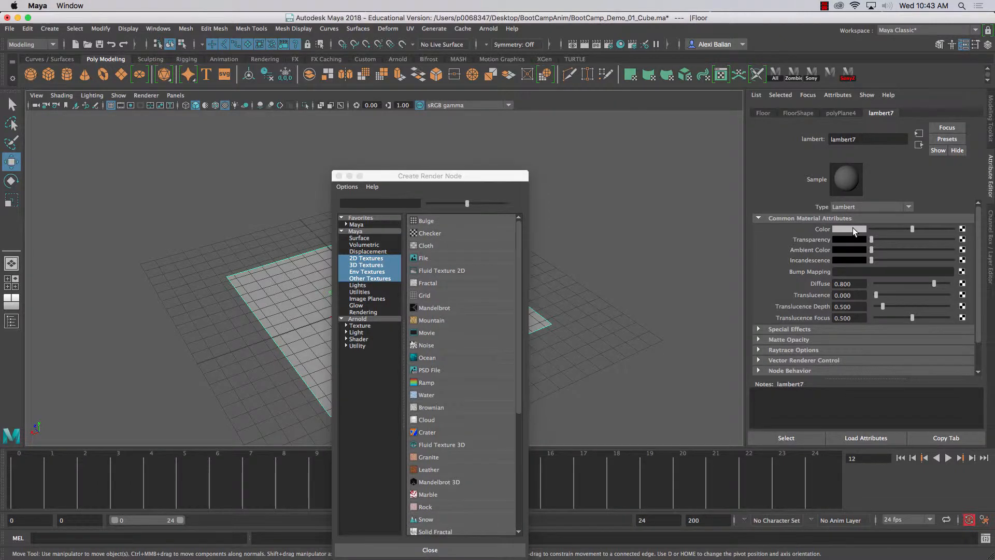
{"action": "left_click", "coordinate": [338, 176]}
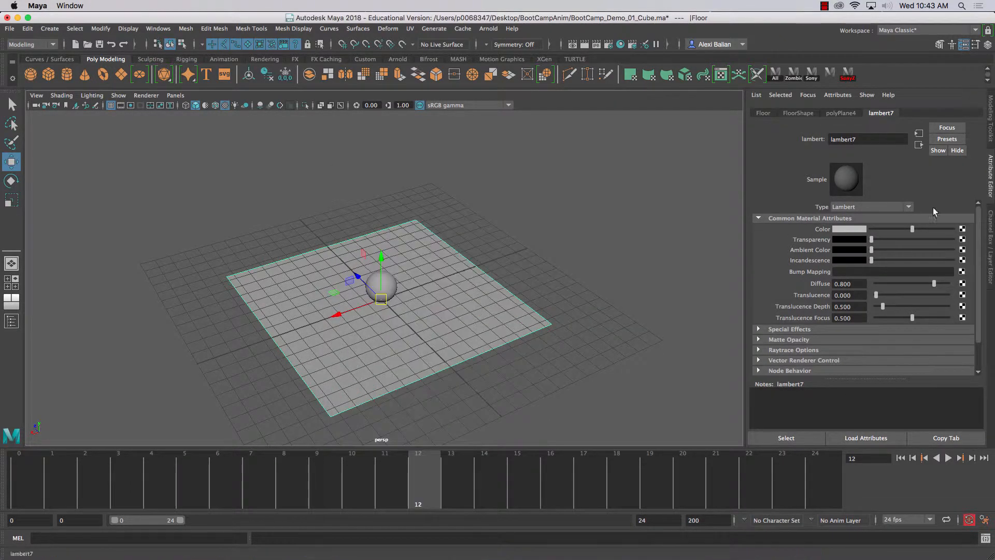
{"action": "left_click", "coordinate": [843, 228]}
{"action": "left_click", "coordinate": [807, 204]}
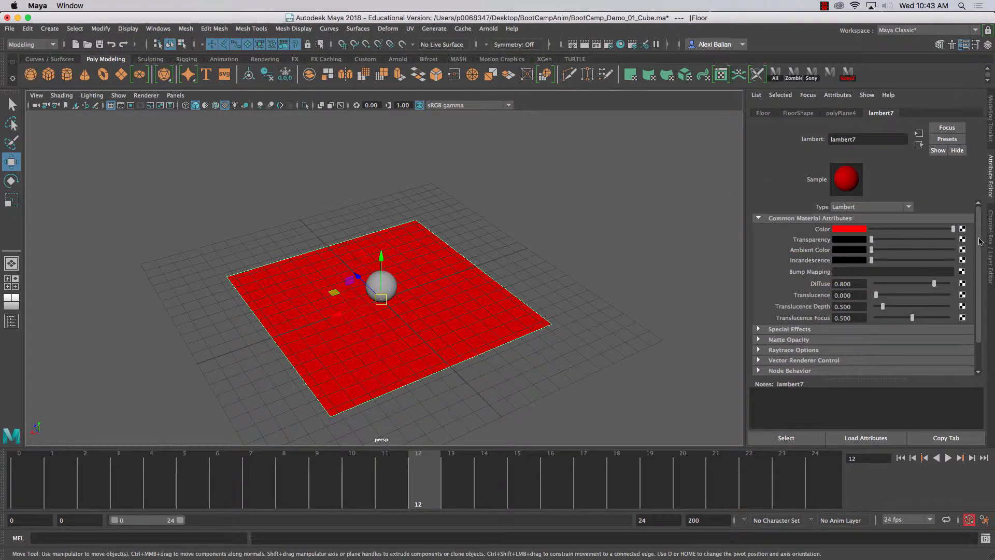
- Map a Checker texture to the floor material's colour and select the sphere
{"action": "left_click", "coordinate": [962, 230]}
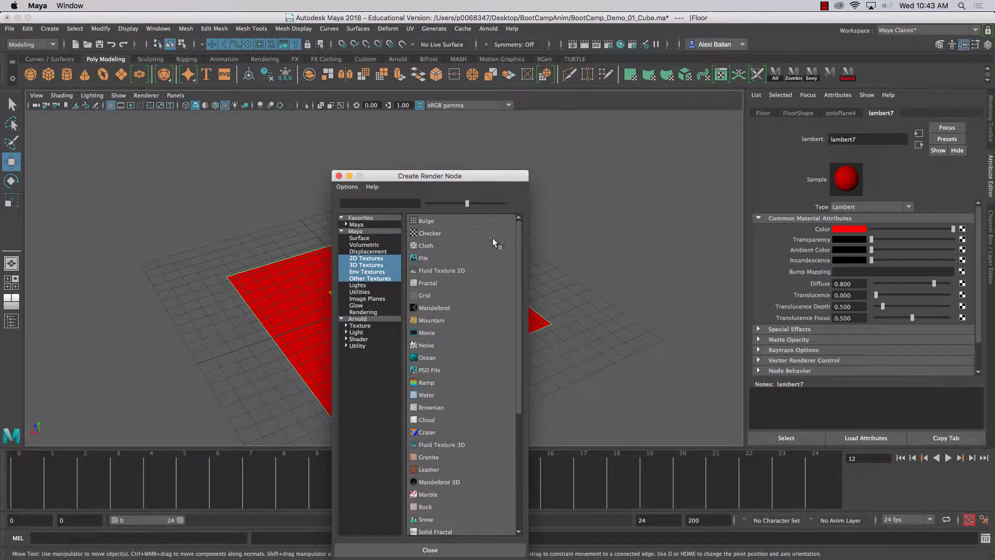
{"action": "left_click", "coordinate": [430, 234]}
{"action": "scroll", "coordinate": [491, 231], "scroll_direction": "up", "scroll_amount": 3}
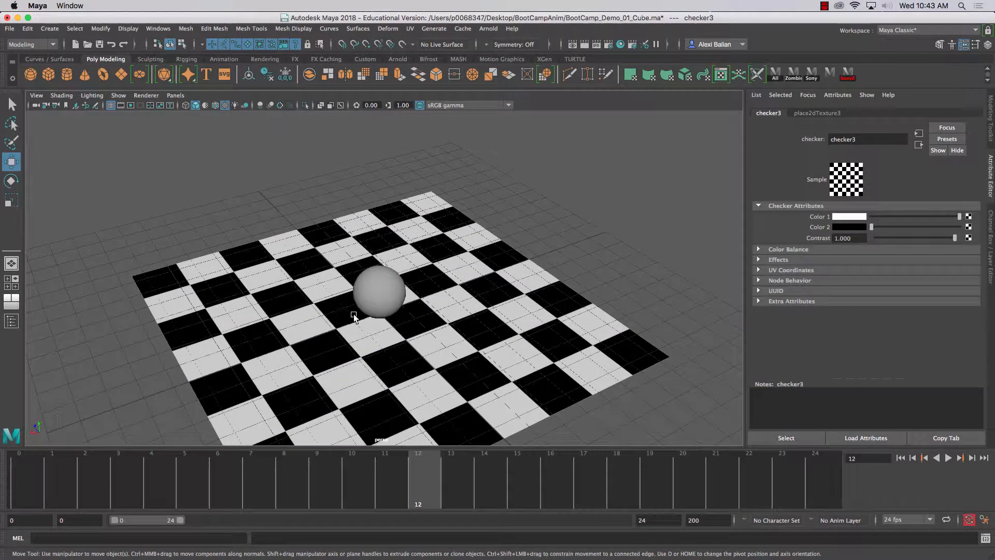
{"action": "left_click", "coordinate": [373, 291]}
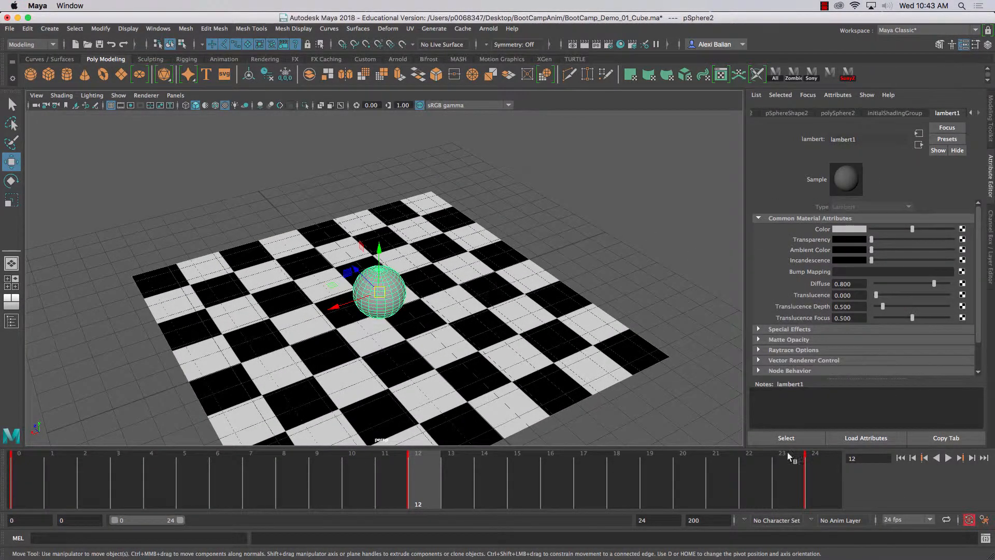
- Set the colour of the sphere's lambert1 material to solid red with automatic keyframing switched off
{"action": "left_click", "coordinate": [969, 520]}
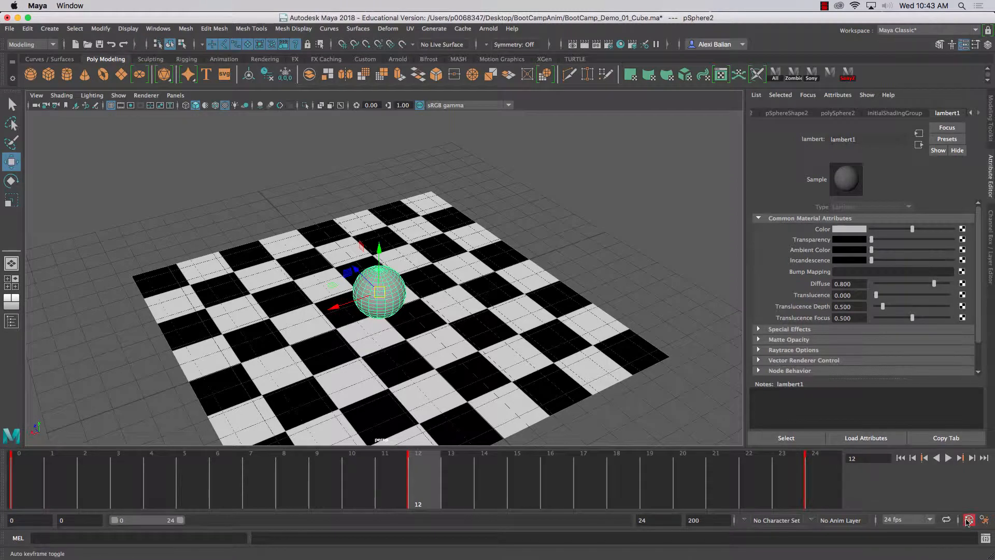
{"action": "left_click", "coordinate": [581, 235]}
{"action": "left_click", "coordinate": [370, 280]}
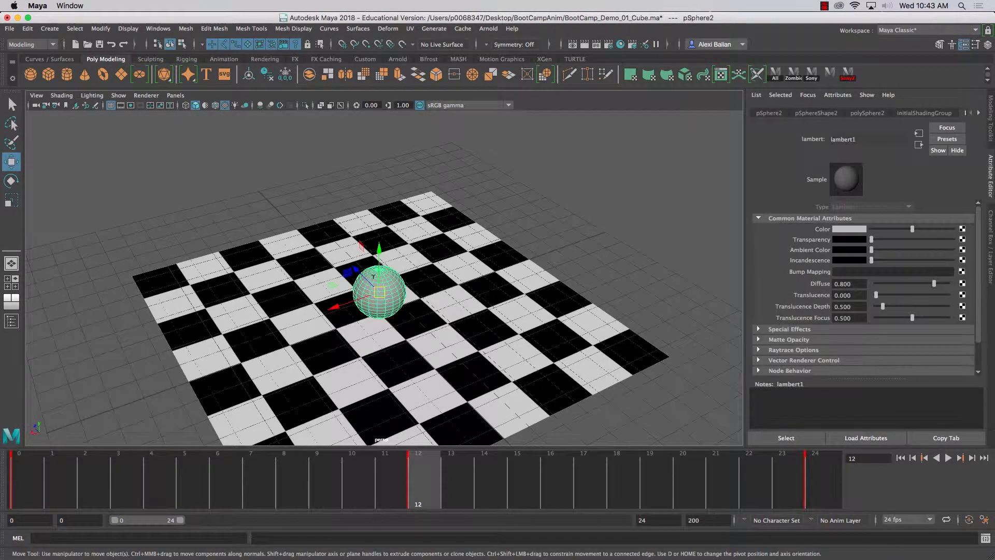
{"action": "left_click", "coordinate": [845, 232]}
{"action": "left_click", "coordinate": [809, 202]}
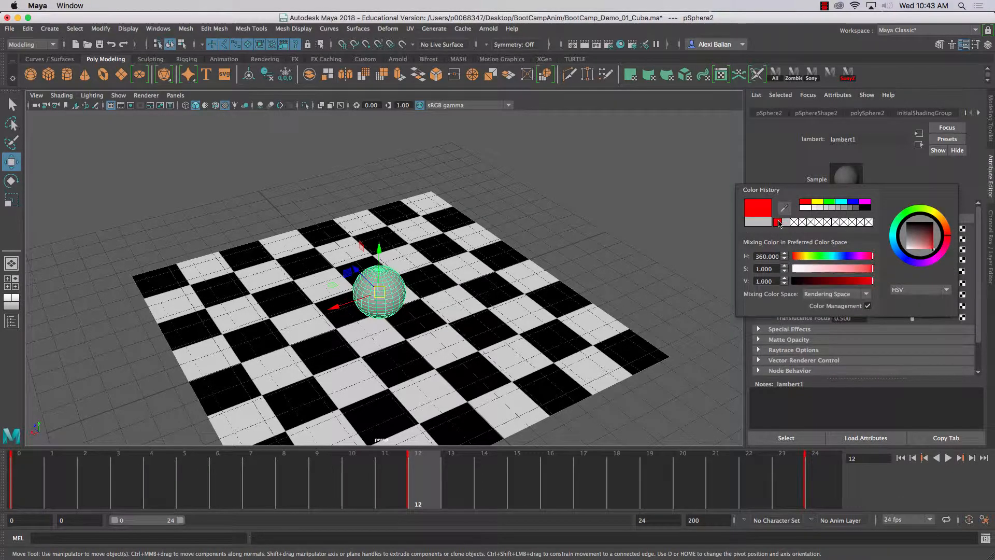
{"action": "left_click", "coordinate": [611, 191]}
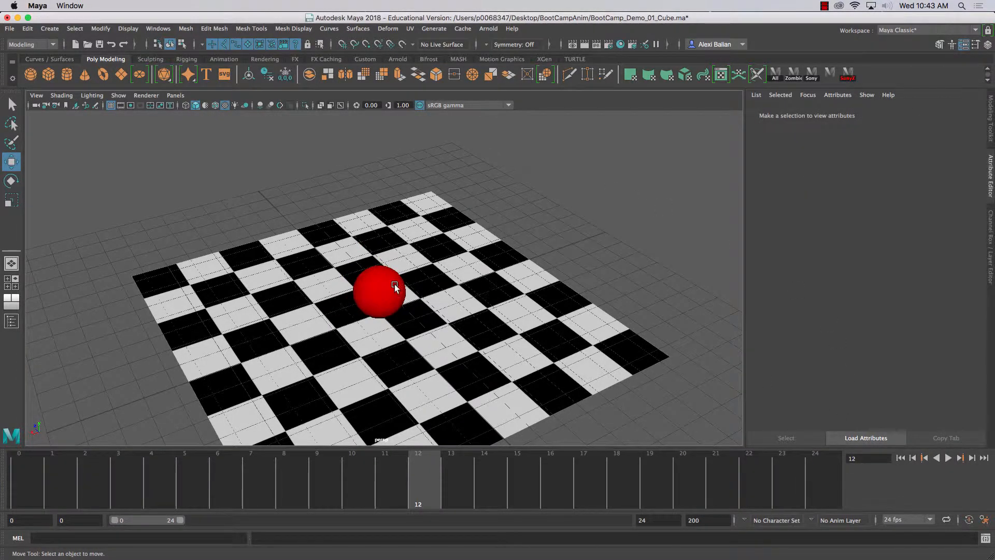
- Reselect the sphere, turn automatic keyframing back on, and show the sphere's channel values instead of its material attributes
{"action": "left_click", "coordinate": [394, 287]}
{"action": "left_click", "coordinate": [968, 519]}
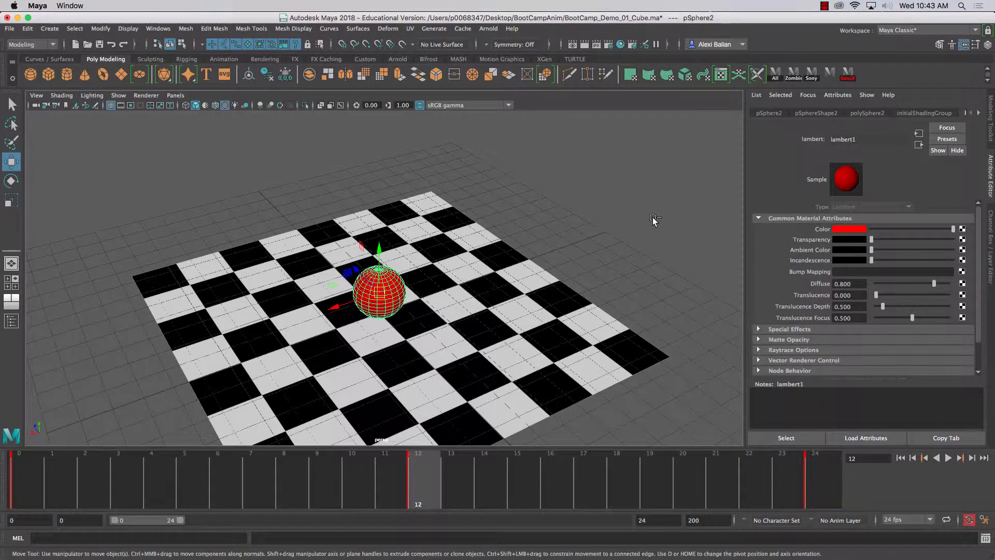
{"action": "key", "text": "ctrl+a"}
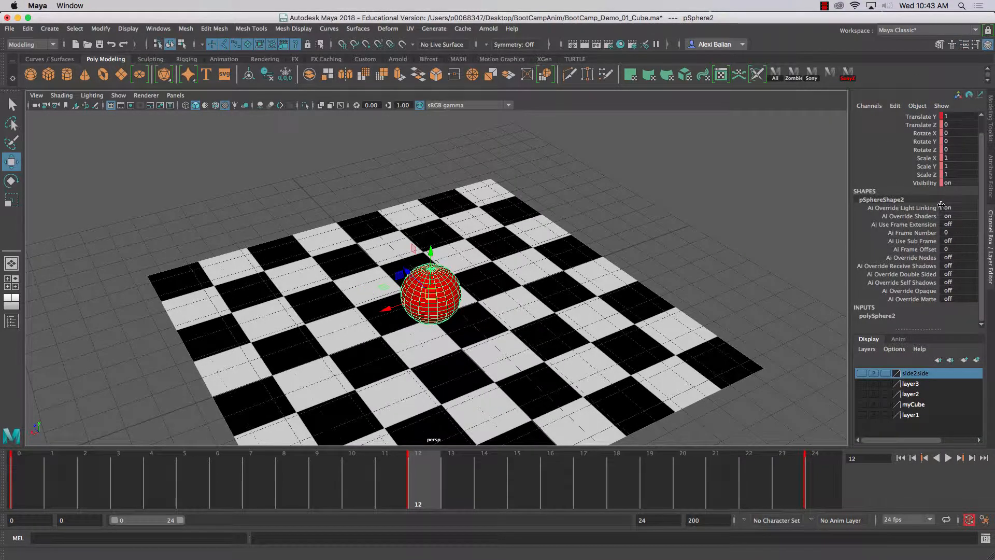
{"action": "left_click", "coordinate": [992, 201]}
{"action": "left_click", "coordinate": [992, 200]}
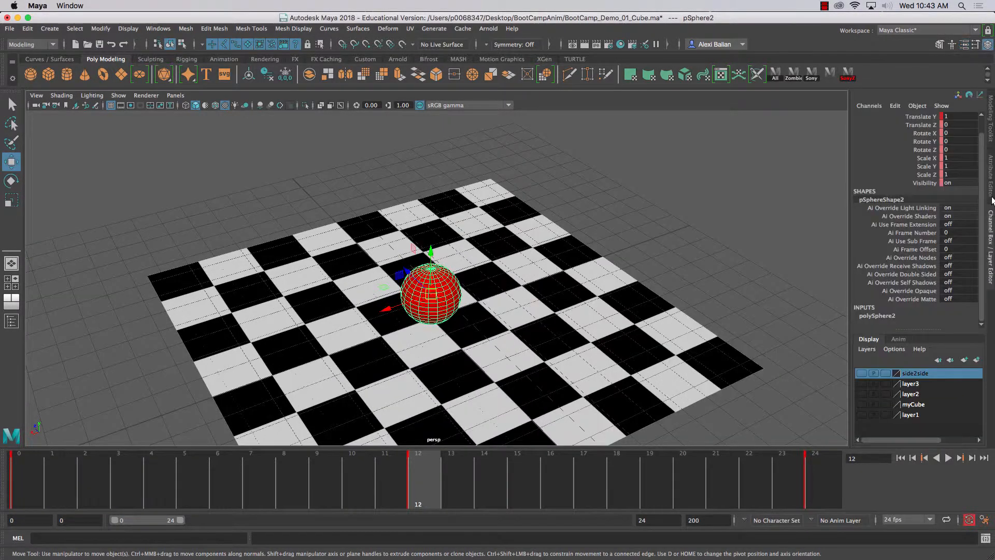
{"action": "left_click", "coordinate": [992, 201]}
{"action": "left_click", "coordinate": [992, 201]}
{"action": "left_click", "coordinate": [992, 201]}
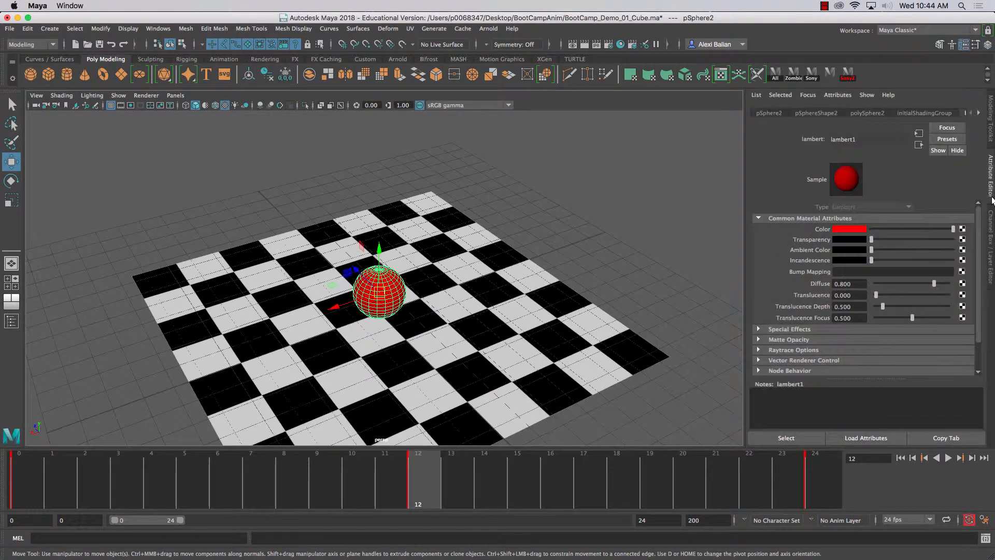
{"action": "left_click", "coordinate": [992, 200]}
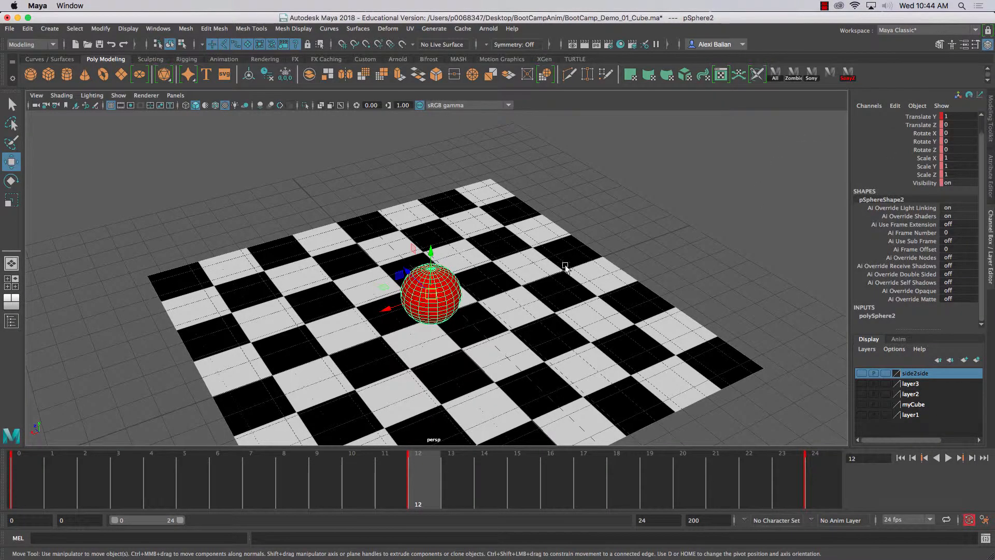
- Play back the red sphere's bounce above the checkered floor, stop it, and view the sphere from a lower angle
{"action": "scroll", "coordinate": [564, 266], "scroll_direction": "down", "scroll_amount": 1}
{"action": "scroll", "coordinate": [562, 268], "scroll_direction": "up", "scroll_amount": 1}
{"action": "scroll", "coordinate": [527, 293], "scroll_direction": "down", "scroll_amount": 1}
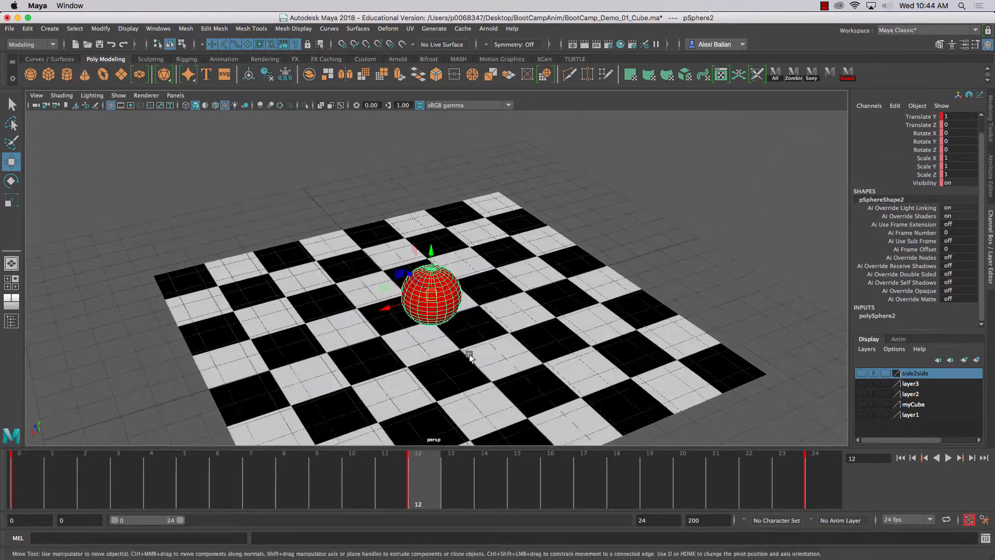
{"action": "left_click", "coordinate": [27, 474]}
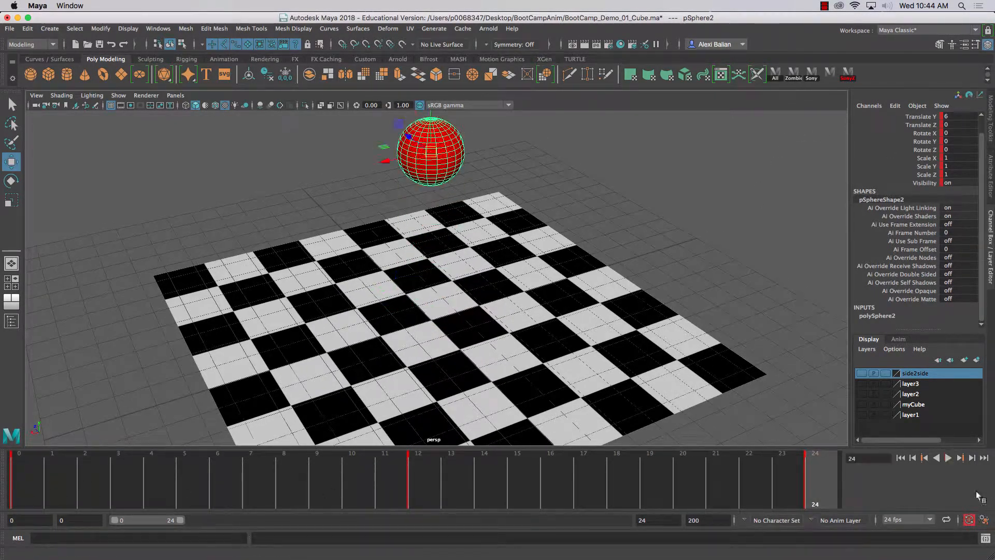
{"action": "left_click", "coordinate": [946, 457]}
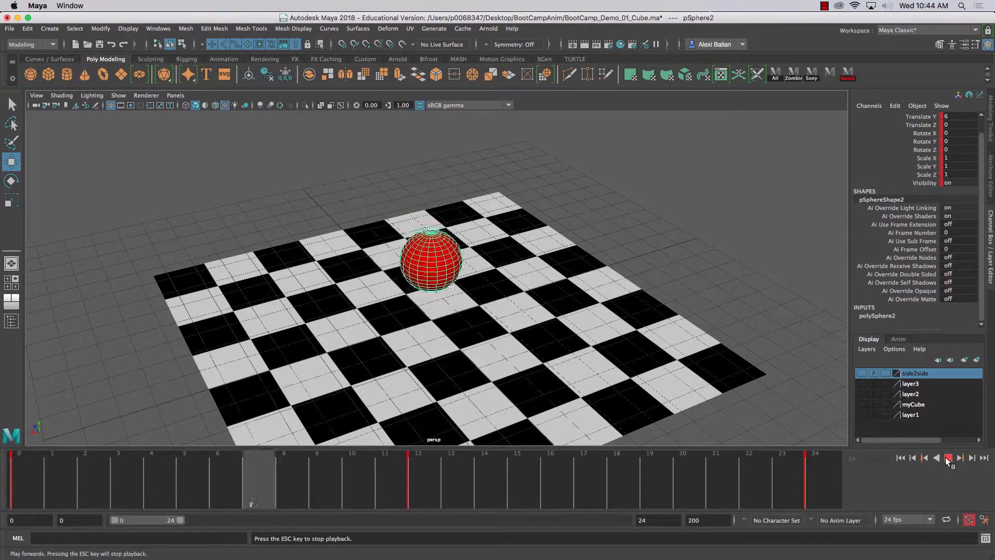
{"action": "left_click", "coordinate": [946, 458]}
{"action": "left_click_drag", "start_coordinate": [750, 325], "coordinate": [634, 300], "text": "alt"}
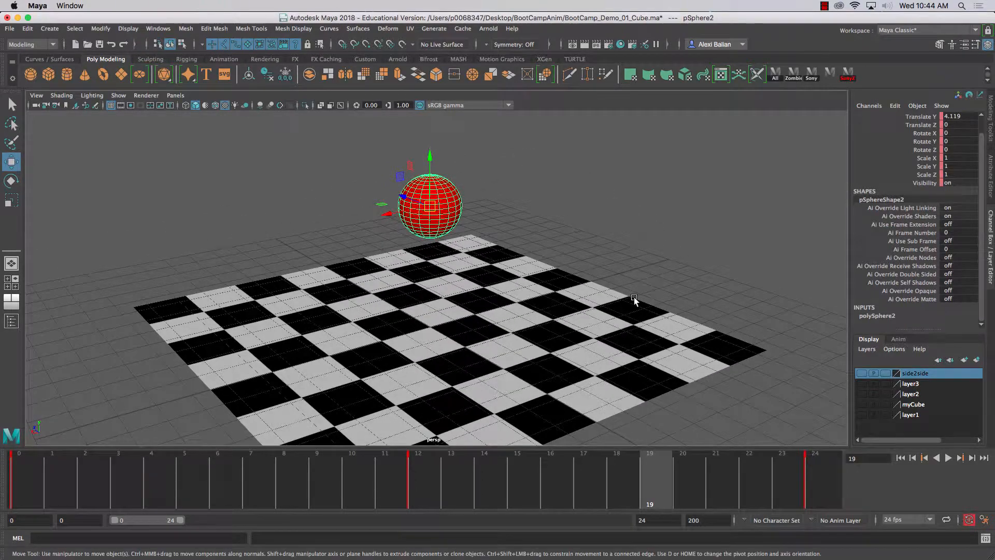
{"action": "left_click", "coordinate": [258, 146]}
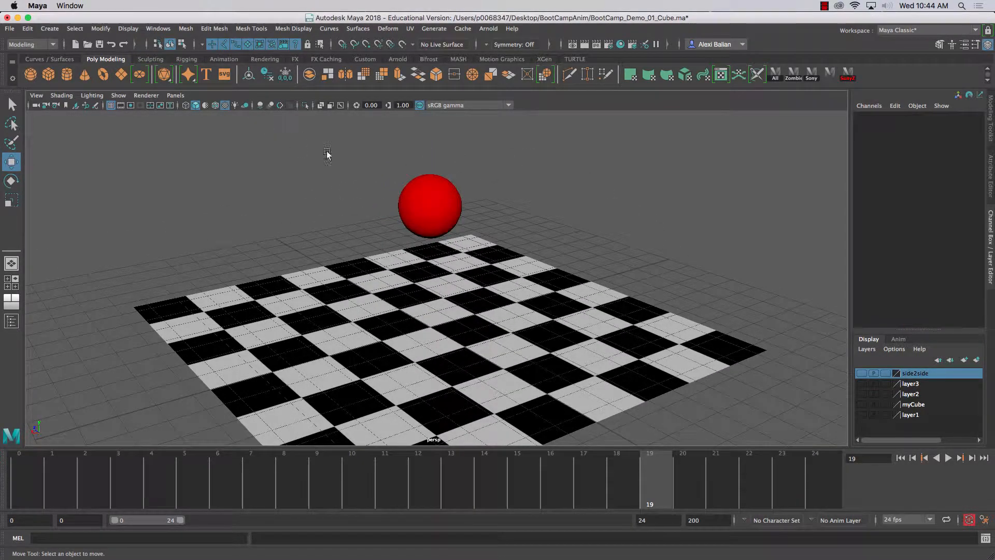
{"action": "left_click", "coordinate": [419, 204]}
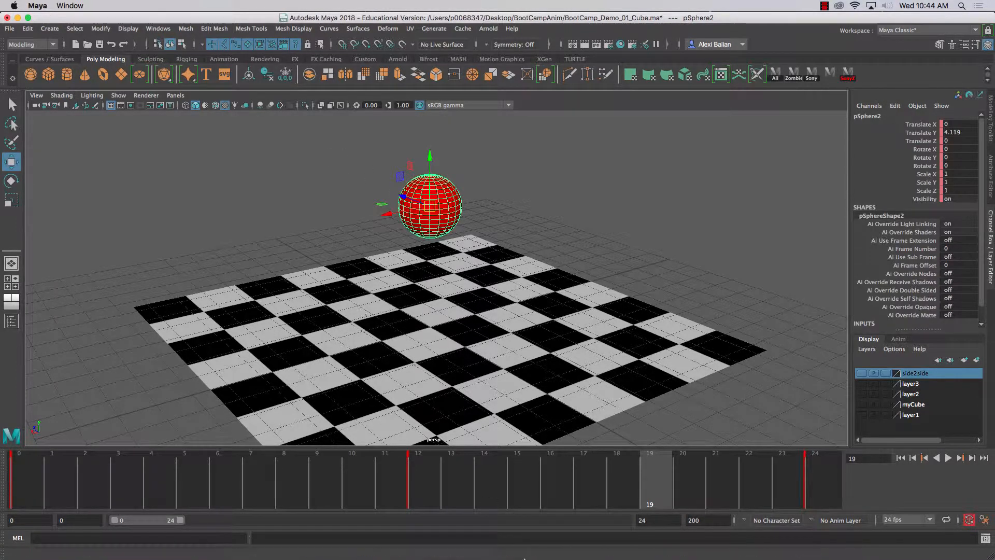
- Switch to SketchBook and prepare a blank canvas by adding a new layer and hiding Layer1
{"action": "mouse_move", "coordinate": [524, 557]}
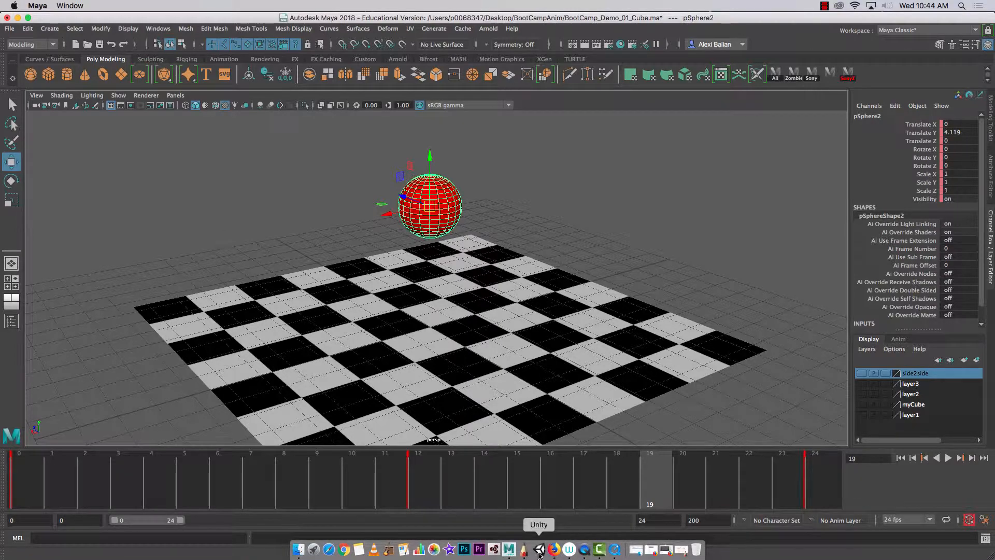
{"action": "left_click", "coordinate": [524, 554]}
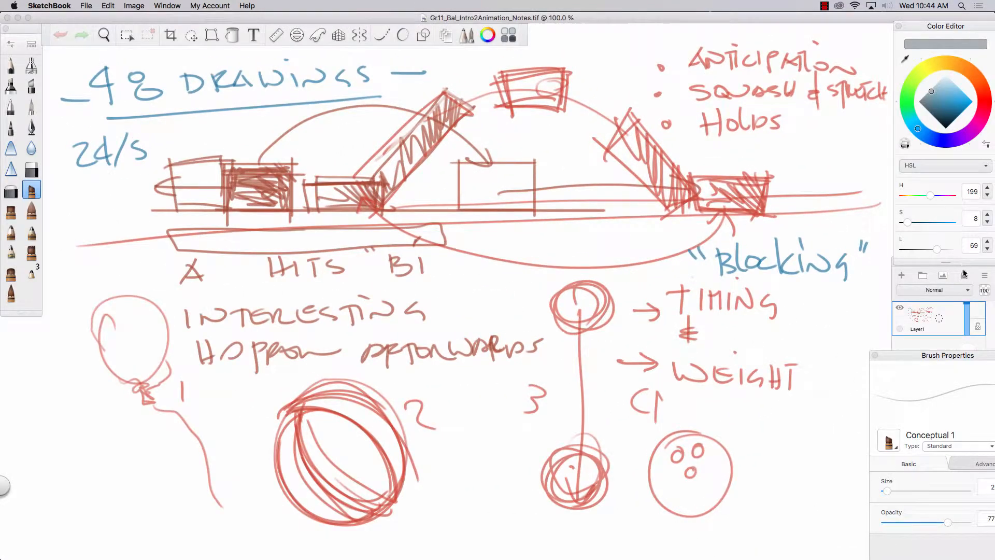
{"action": "left_click", "coordinate": [901, 275]}
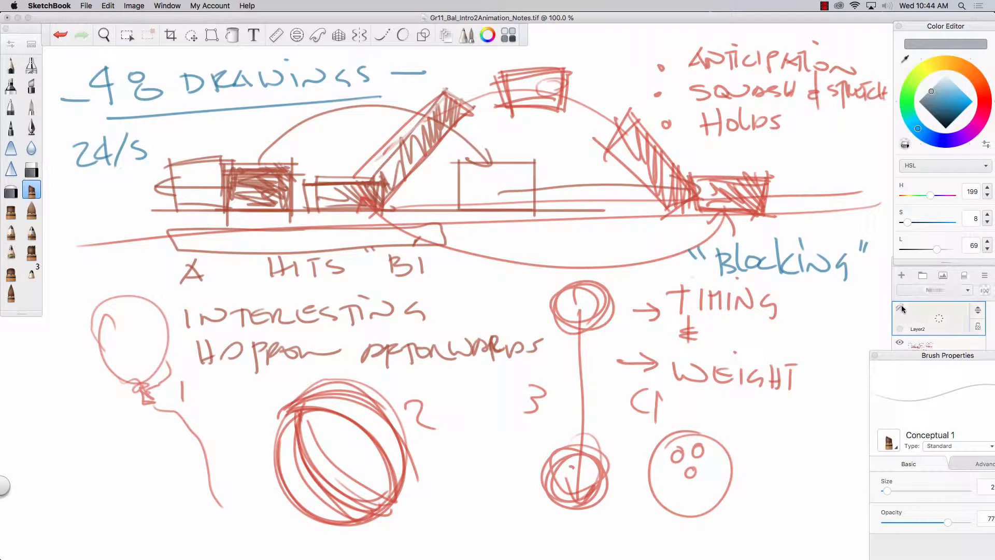
{"action": "left_click", "coordinate": [900, 343]}
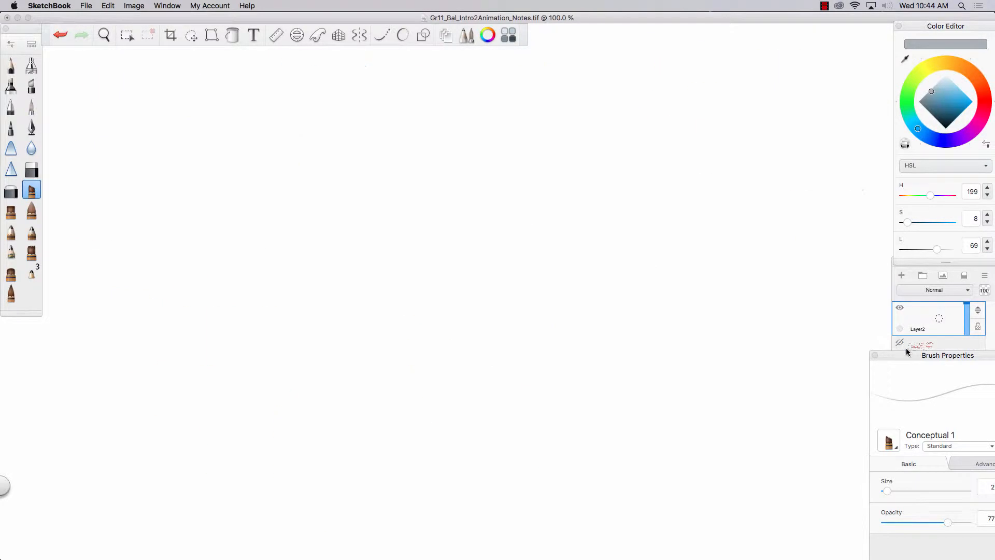
{"action": "left_click_drag", "start_coordinate": [907, 352], "coordinate": [613, 489]}
- Sketch a rollercoaster-like curve with the Pencil and add direction arrows at its first crest, descent, valley and climb
{"action": "left_click", "coordinate": [11, 66]}
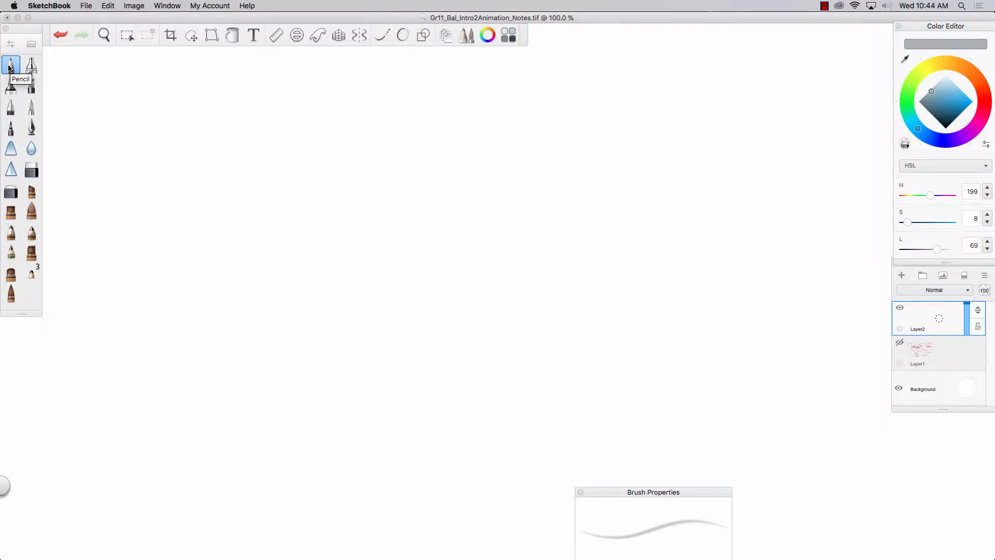
{"action": "mouse_move", "coordinate": [244, 173]}
{"action": "left_mouse_down"}
{"action": "mouse_move", "coordinate": [220, 168]}
{"action": "mouse_move", "coordinate": [278, 178]}
{"action": "mouse_move", "coordinate": [342, 219]}
{"action": "mouse_move", "coordinate": [436, 355]}
{"action": "mouse_move", "coordinate": [502, 364]}
{"action": "mouse_move", "coordinate": [598, 307]}
{"action": "mouse_move", "coordinate": [675, 280]}
{"action": "mouse_move", "coordinate": [836, 480]}
{"action": "left_mouse_up"}
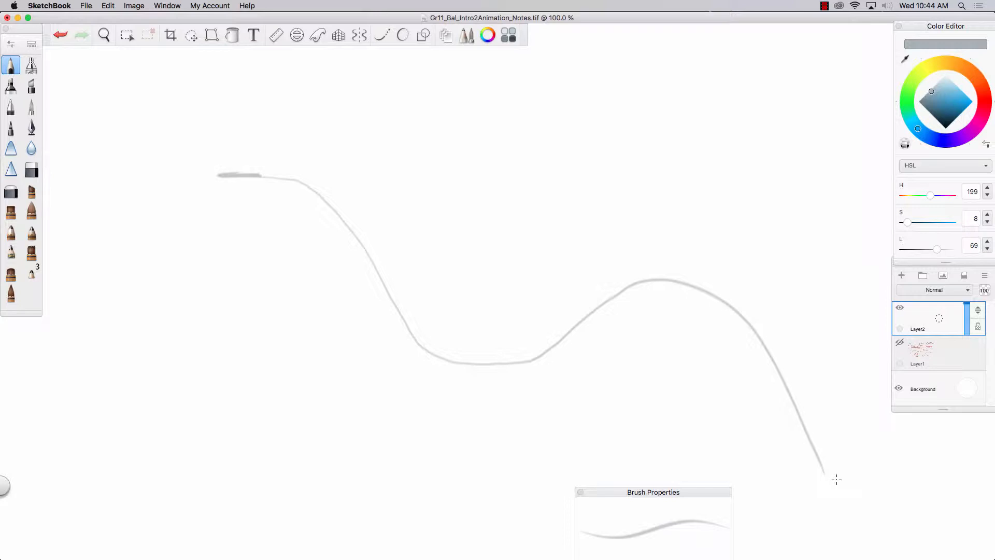
{"action": "left_click_drag", "start_coordinate": [304, 192], "coordinate": [378, 313]}
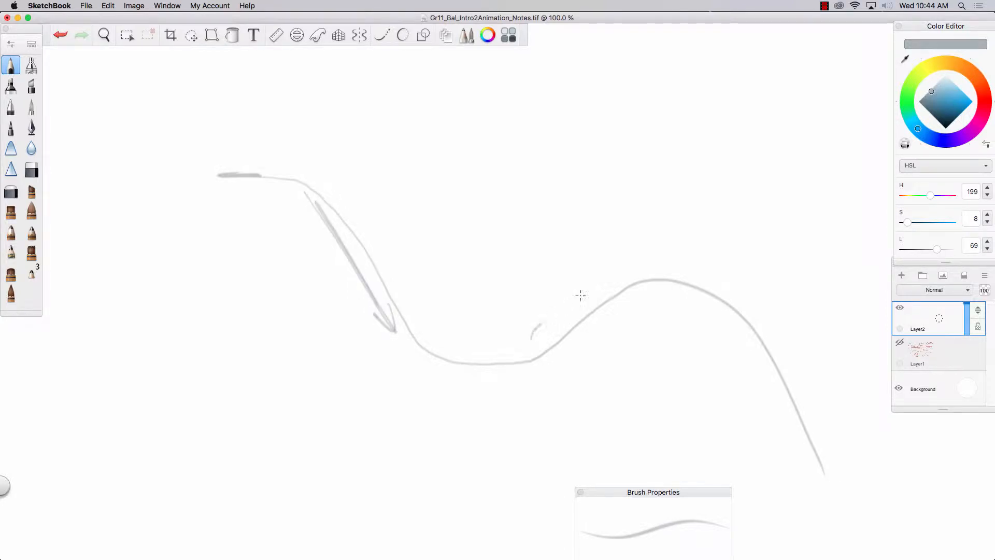
{"action": "mouse_move", "coordinate": [580, 296]}
{"action": "left_mouse_down"}
{"action": "mouse_move", "coordinate": [593, 277]}
{"action": "mouse_move", "coordinate": [594, 305]}
{"action": "left_mouse_up"}
{"action": "left_click_drag", "start_coordinate": [315, 161], "coordinate": [331, 185]}
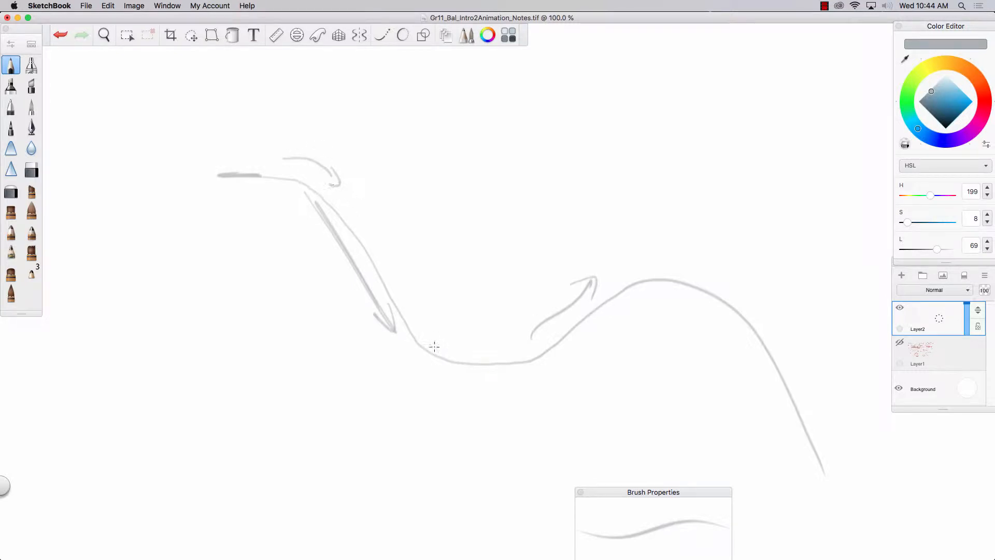
{"action": "left_click_drag", "start_coordinate": [421, 320], "coordinate": [424, 343]}
- Handwrite "slow in" beneath the curve's valley and "slow out" beside its first crest
{"action": "left_click_drag", "start_coordinate": [398, 377], "coordinate": [388, 391]}
{"action": "left_click_drag", "start_coordinate": [410, 370], "coordinate": [410, 393]}
{"action": "left_click_drag", "start_coordinate": [421, 384], "coordinate": [428, 386]}
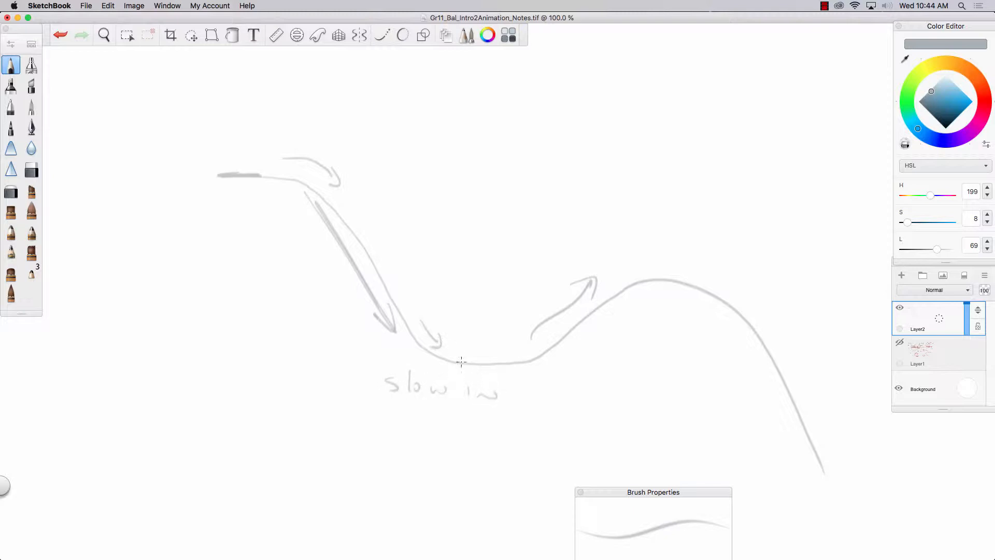
{"action": "left_click_drag", "start_coordinate": [338, 130], "coordinate": [322, 145]}
{"action": "left_click_drag", "start_coordinate": [347, 104], "coordinate": [349, 152]}
{"action": "mouse_move", "coordinate": [360, 143]}
{"action": "left_mouse_down"}
{"action": "mouse_move", "coordinate": [400, 154]}
{"action": "mouse_move", "coordinate": [383, 174]}
{"action": "mouse_move", "coordinate": [398, 183]}
{"action": "left_mouse_up"}
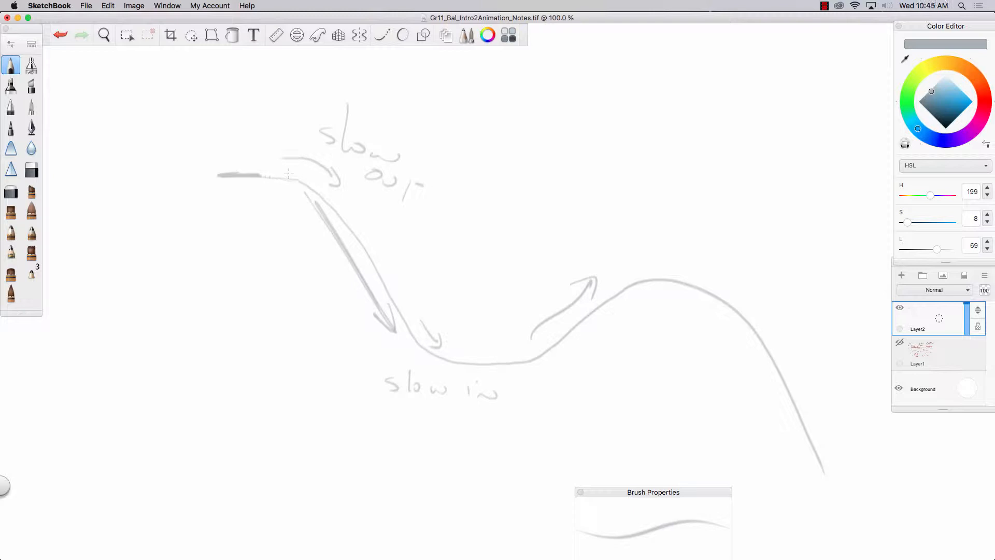
- Trace arrows along the curve's first descent and on over the second crest to its lower end, postponing the Java update
{"action": "mouse_move", "coordinate": [289, 174]}
{"action": "left_mouse_down"}
{"action": "mouse_move", "coordinate": [355, 212]}
{"action": "mouse_move", "coordinate": [362, 228]}
{"action": "left_mouse_up"}
{"action": "key", "text": "Tab"}
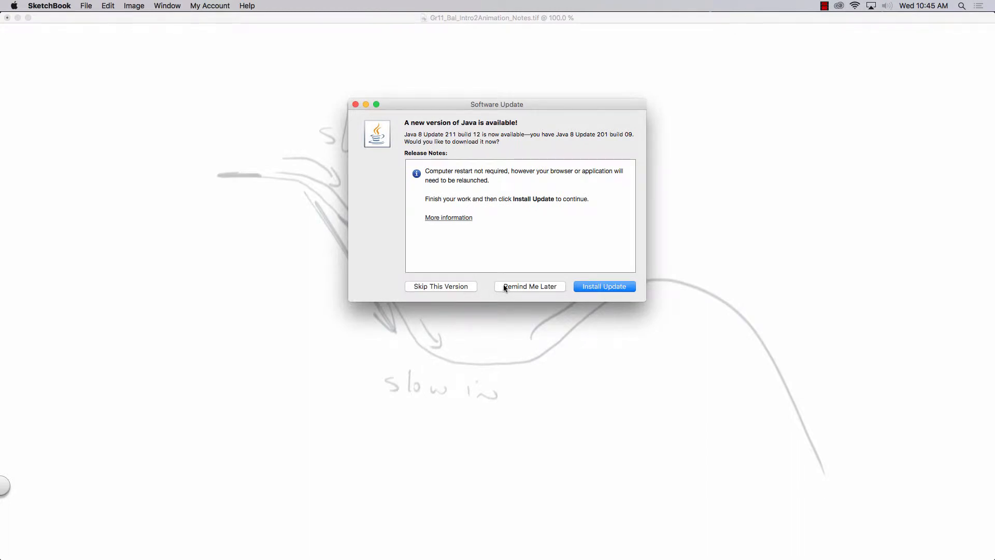
{"action": "left_click", "coordinate": [504, 286]}
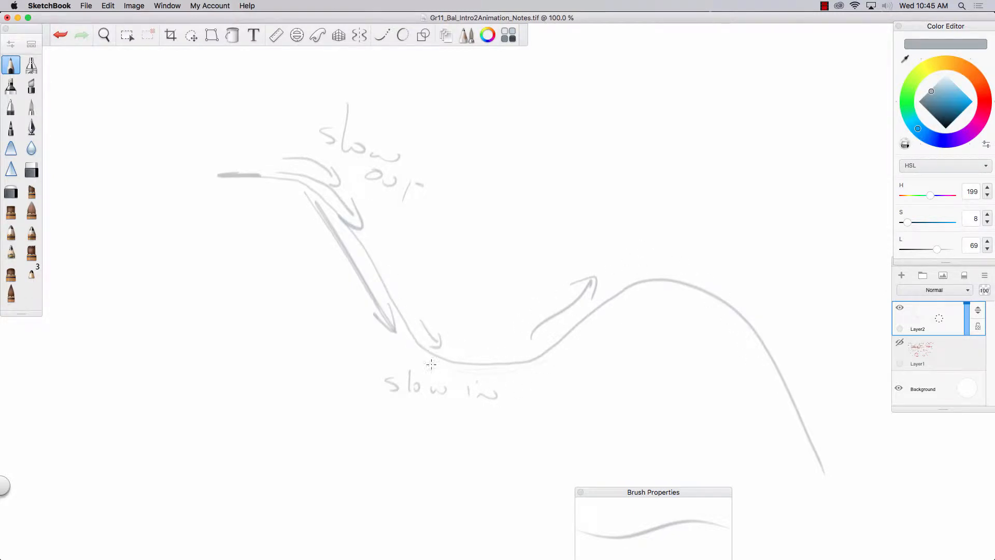
{"action": "left_click_drag", "start_coordinate": [677, 257], "coordinate": [700, 261]}
{"action": "left_click_drag", "start_coordinate": [829, 386], "coordinate": [846, 439]}
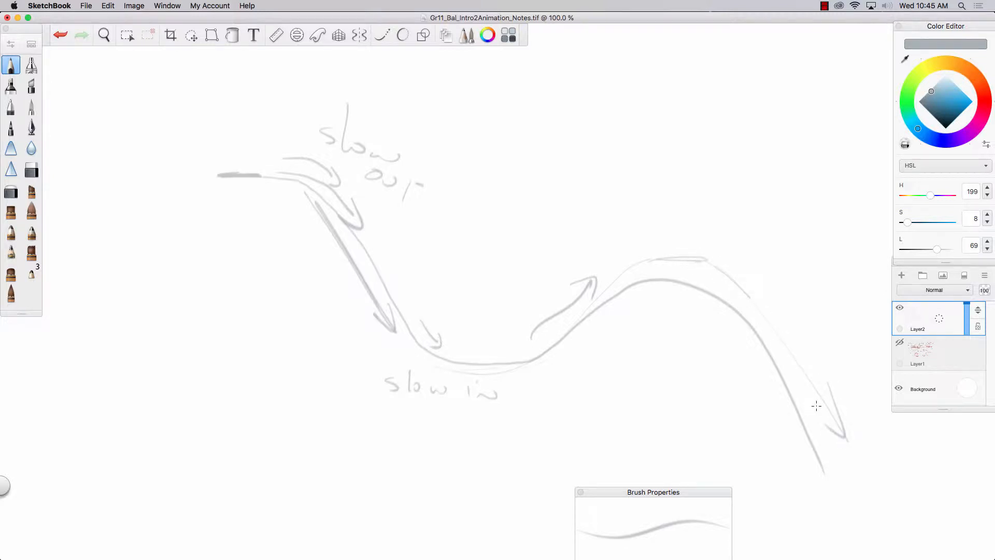
- Hide Layer2 and sketch a V-shaped bounce curve with rounded tops and a sharp bottom point on a new layer
{"action": "left_click", "coordinate": [899, 307]}
{"action": "left_click", "coordinate": [901, 275]}
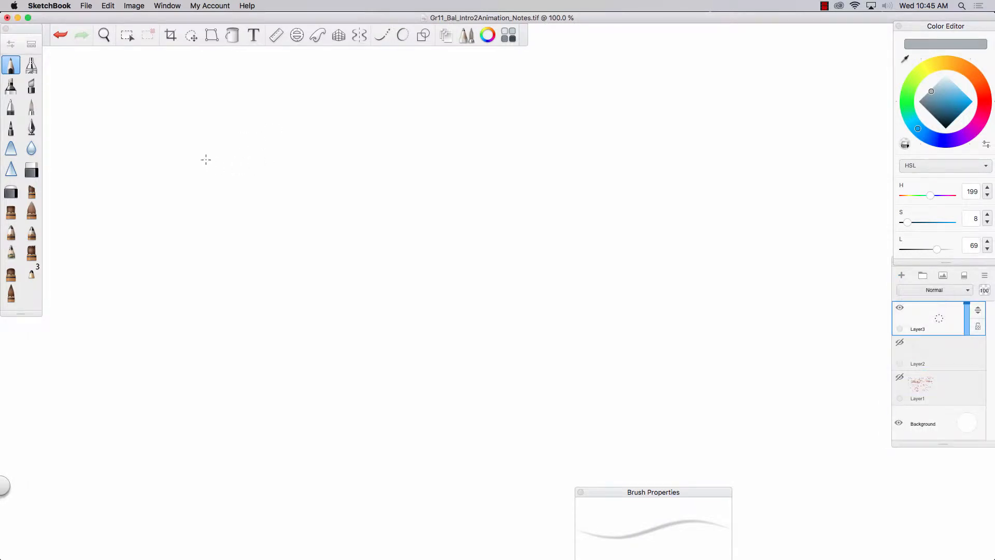
{"action": "mouse_move", "coordinate": [200, 160]}
{"action": "left_mouse_down"}
{"action": "mouse_move", "coordinate": [290, 159]}
{"action": "mouse_move", "coordinate": [411, 367]}
{"action": "mouse_move", "coordinate": [522, 159]}
{"action": "mouse_move", "coordinate": [580, 154]}
{"action": "mouse_move", "coordinate": [506, 177]}
{"action": "mouse_move", "coordinate": [499, 199]}
{"action": "left_mouse_up"}
{"action": "mouse_move", "coordinate": [264, 154]}
{"action": "left_mouse_down"}
{"action": "mouse_move", "coordinate": [311, 195]}
{"action": "mouse_move", "coordinate": [231, 160]}
{"action": "mouse_move", "coordinate": [298, 174]}
{"action": "mouse_move", "coordinate": [414, 357]}
{"action": "left_mouse_up"}
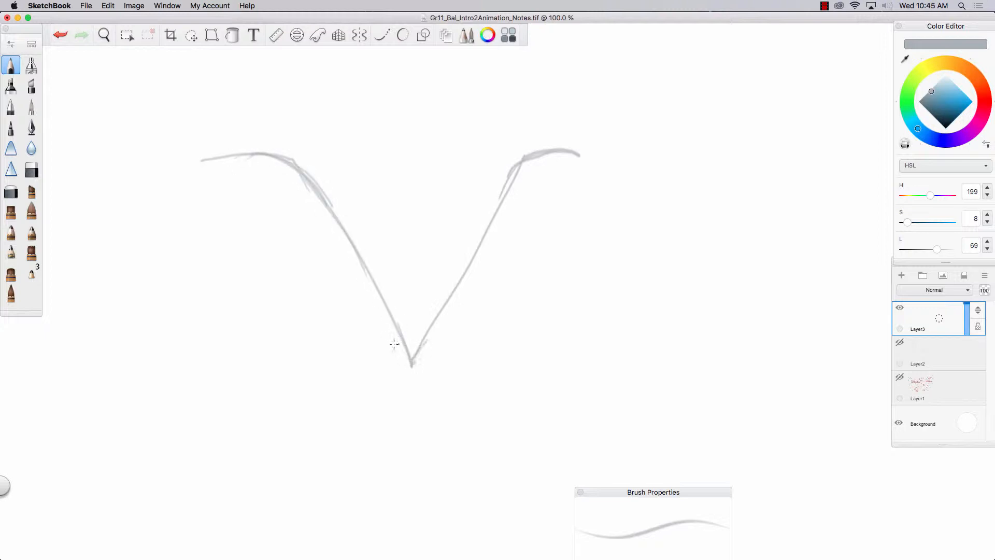
- Draw a straight ground line through the V's lowest point and a small round-bottomed curve beside it for comparison
{"action": "mouse_move", "coordinate": [555, 368]}
{"action": "left_mouse_down"}
{"action": "mouse_move", "coordinate": [448, 350]}
{"action": "mouse_move", "coordinate": [257, 364]}
{"action": "left_mouse_up"}
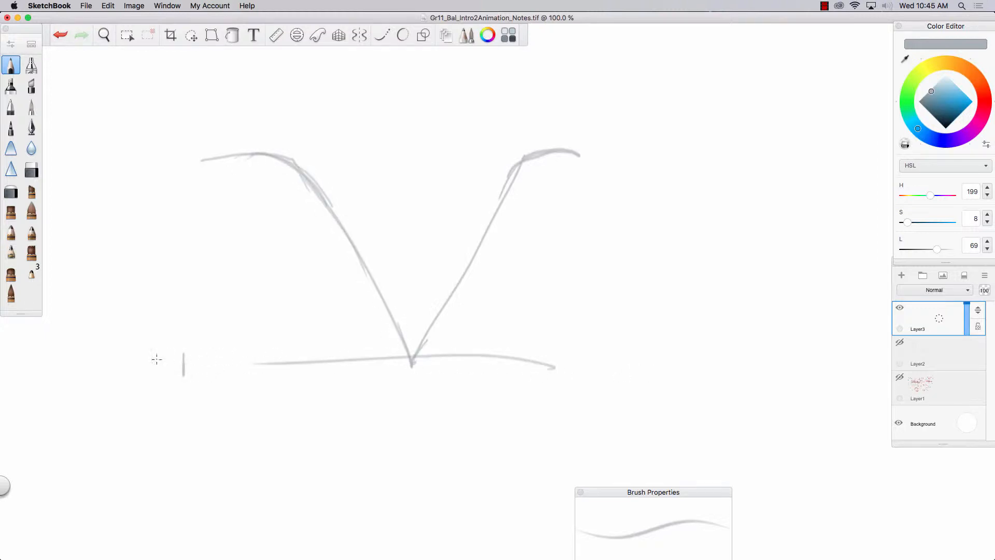
{"action": "mouse_move", "coordinate": [157, 358]}
{"action": "left_mouse_down"}
{"action": "mouse_move", "coordinate": [696, 360]}
{"action": "mouse_move", "coordinate": [127, 360]}
{"action": "left_mouse_up"}
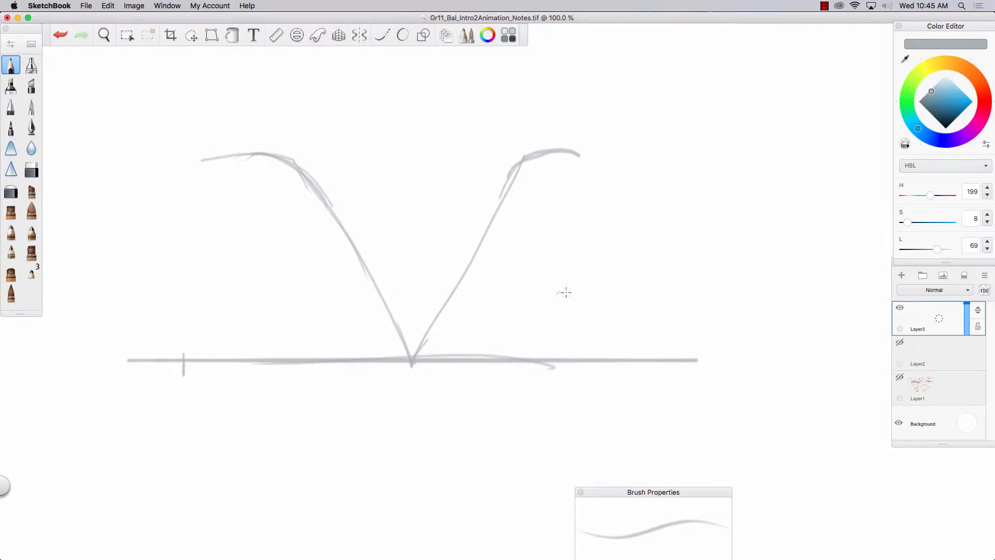
{"action": "mouse_move", "coordinate": [556, 292]}
{"action": "left_mouse_down"}
{"action": "mouse_move", "coordinate": [601, 337]}
{"action": "mouse_move", "coordinate": [693, 280]}
{"action": "left_mouse_up"}
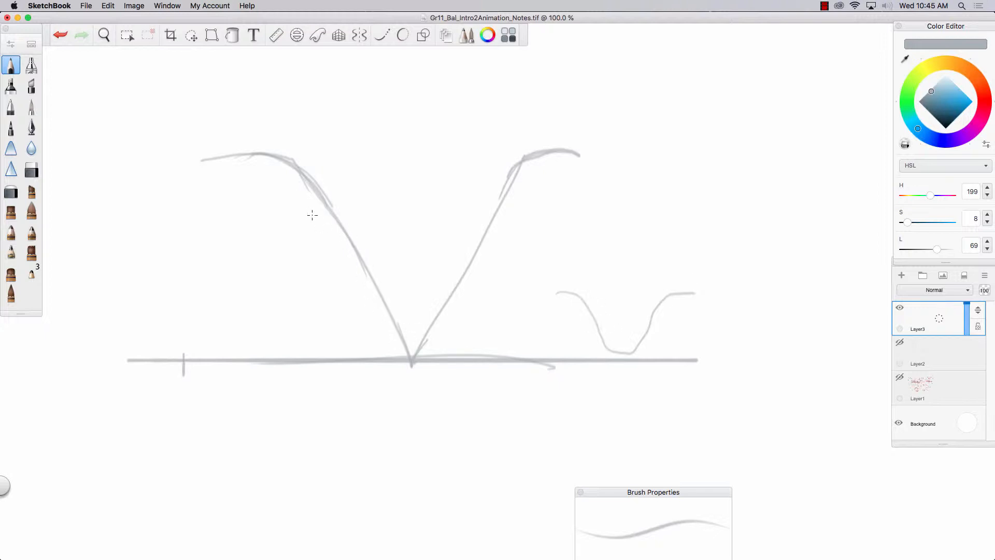
{"action": "mouse_move", "coordinate": [312, 215]}
{"action": "left_mouse_down"}
{"action": "mouse_move", "coordinate": [378, 328]}
{"action": "mouse_move", "coordinate": [357, 336]}
{"action": "left_mouse_up"}
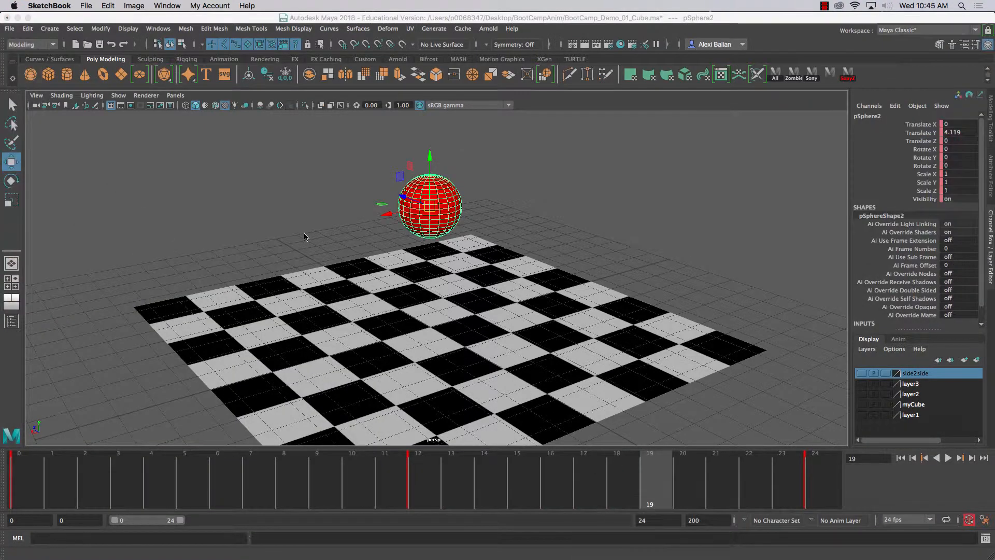
- Switch to Maya, split the workspace into two stacked panes and show the Graph Editor in the lower one
{"action": "left_click", "coordinate": [304, 233]}
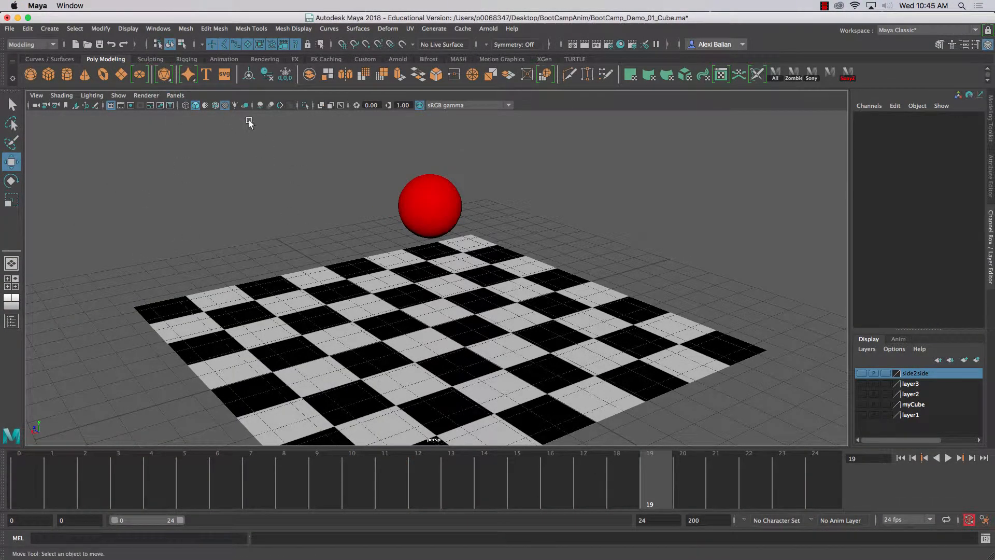
{"action": "left_click", "coordinate": [176, 95]}
{"action": "mouse_move", "coordinate": [264, 181]}
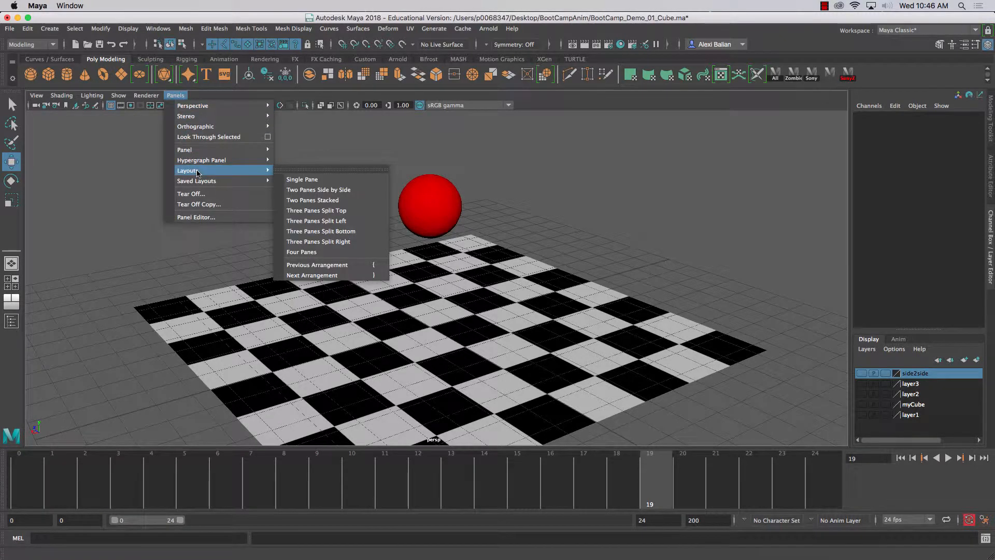
{"action": "left_click", "coordinate": [339, 202]}
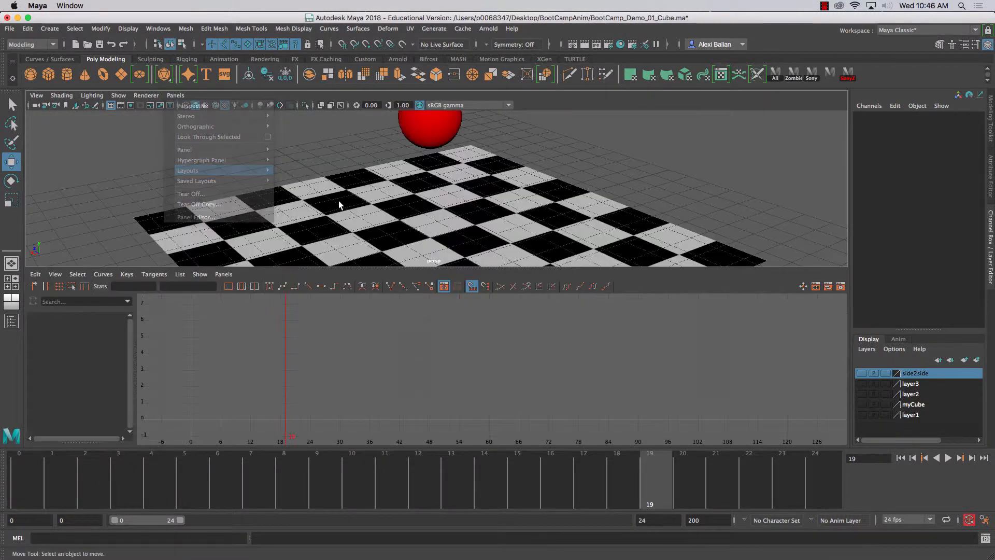
{"action": "left_click", "coordinate": [217, 275]}
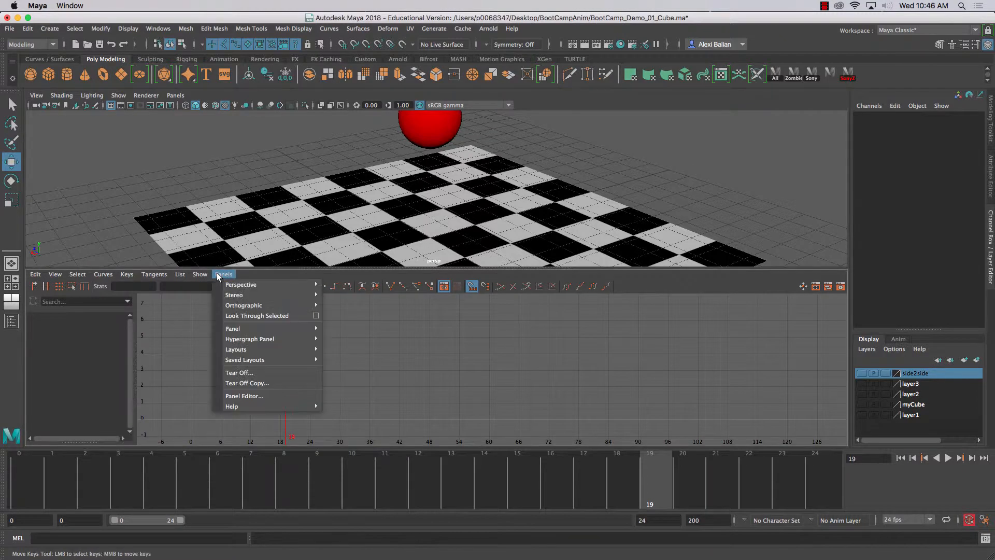
{"action": "mouse_move", "coordinate": [230, 328]}
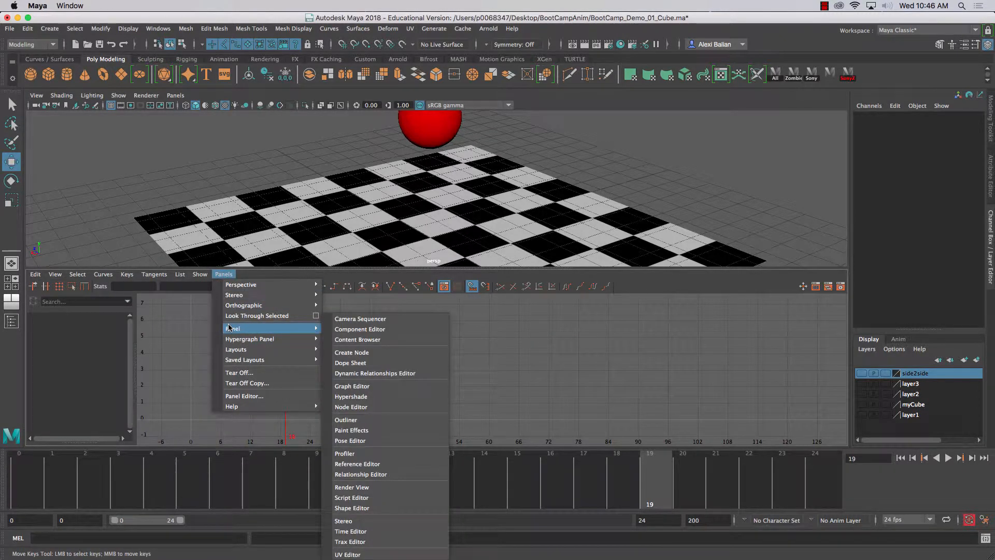
{"action": "left_click", "coordinate": [395, 386]}
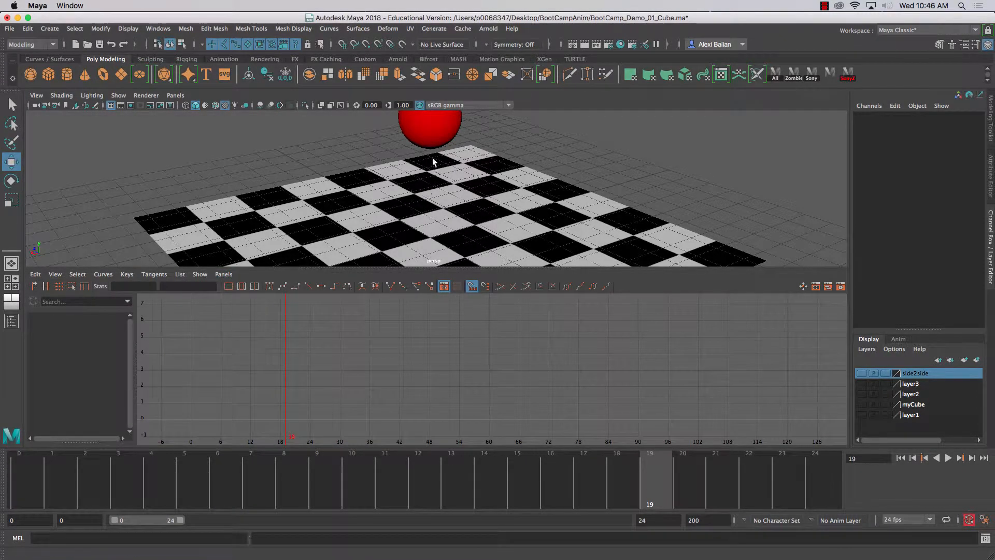
- Select the red sphere and change the upper pane to the orthographic front view, leaving ample height for the Graph Editor
{"action": "left_click", "coordinate": [430, 136]}
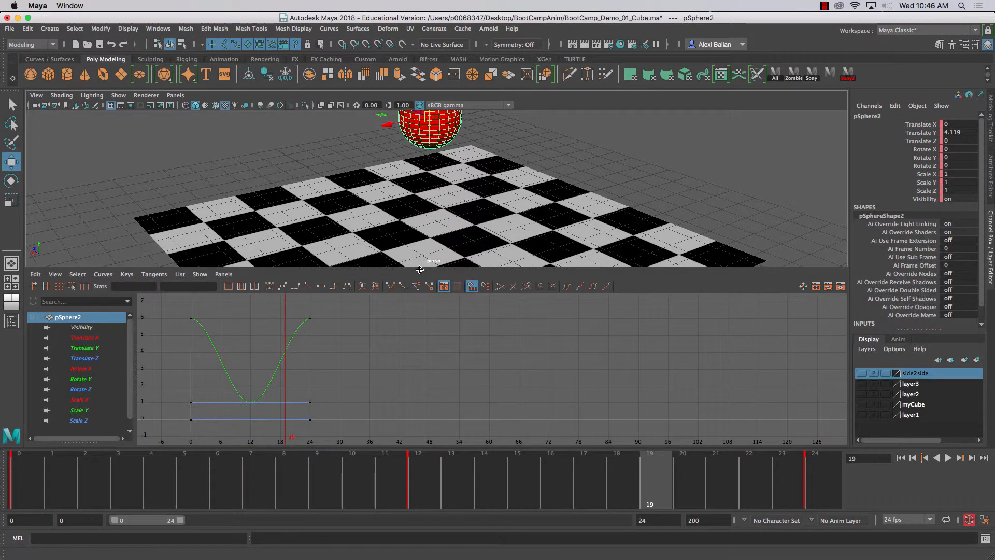
{"action": "left_click_drag", "start_coordinate": [407, 268], "coordinate": [403, 350]}
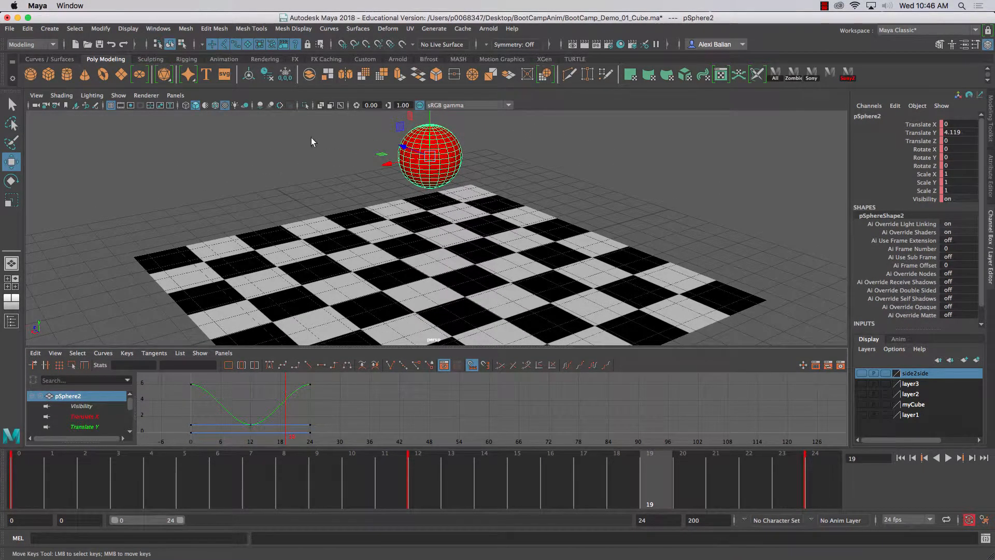
{"action": "left_click", "coordinate": [176, 95]}
{"action": "mouse_move", "coordinate": [189, 129]}
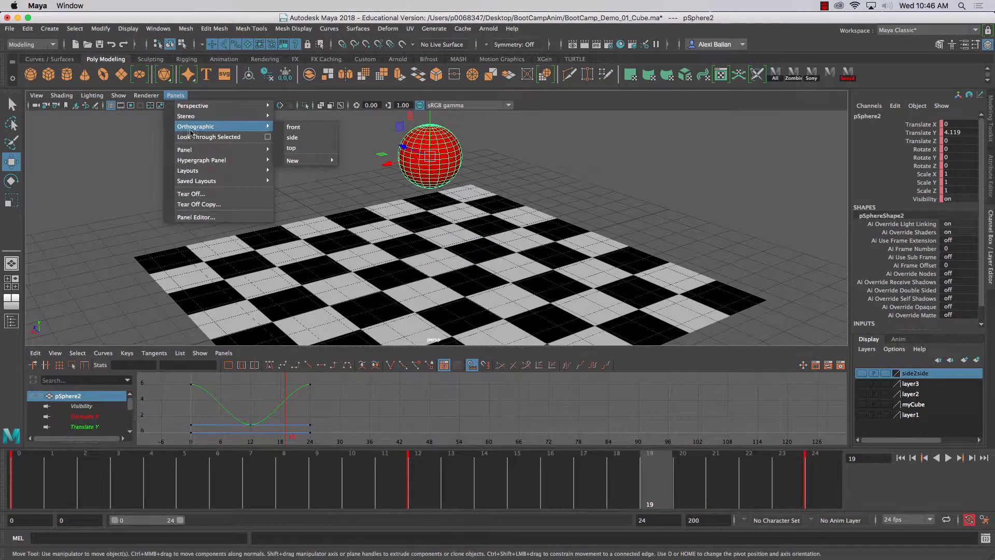
{"action": "left_click", "coordinate": [303, 132]}
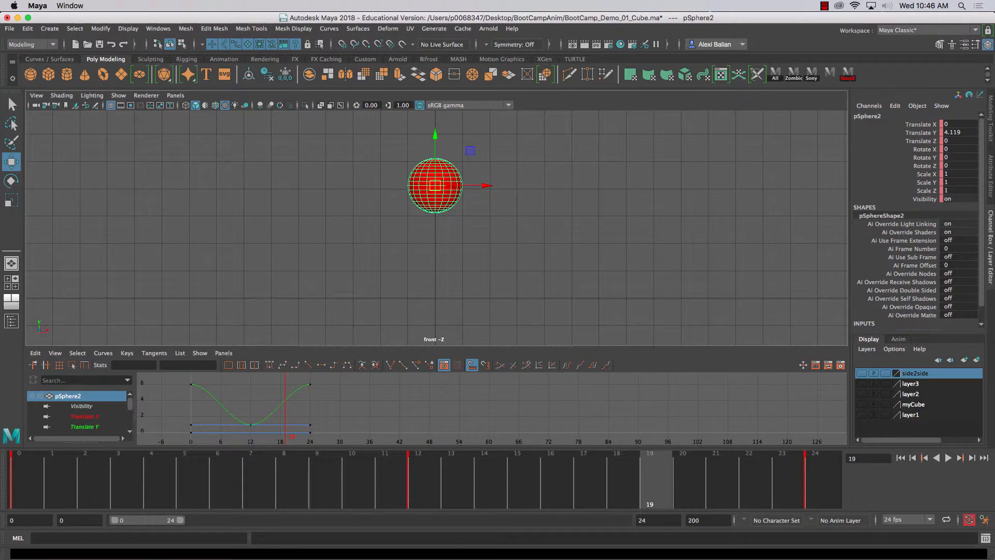
{"action": "left_click_drag", "start_coordinate": [310, 349], "coordinate": [307, 263]}
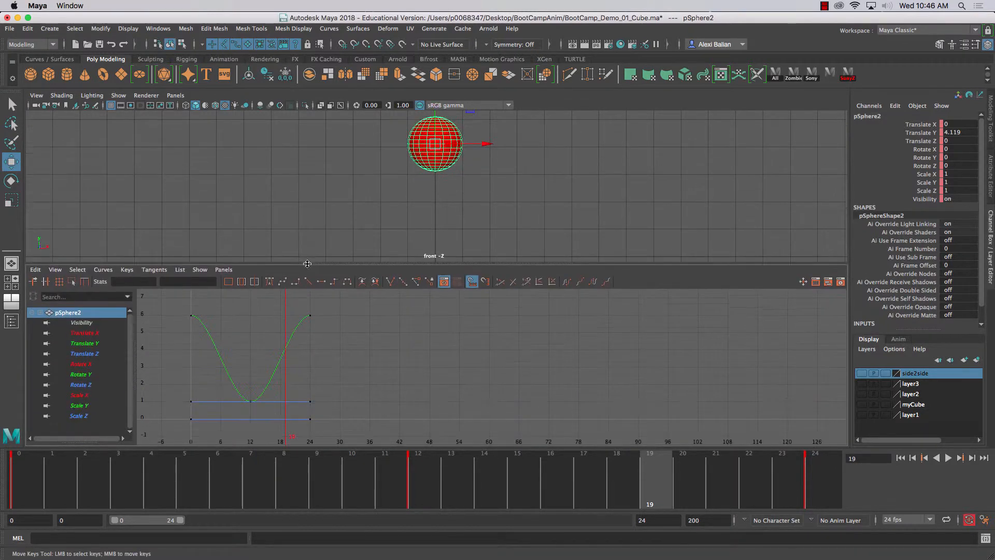
- Isolate the sphere's Translate Y curve in the Graph Editor after checking its other channels
{"action": "left_click", "coordinate": [82, 332]}
{"action": "left_click", "coordinate": [83, 343]}
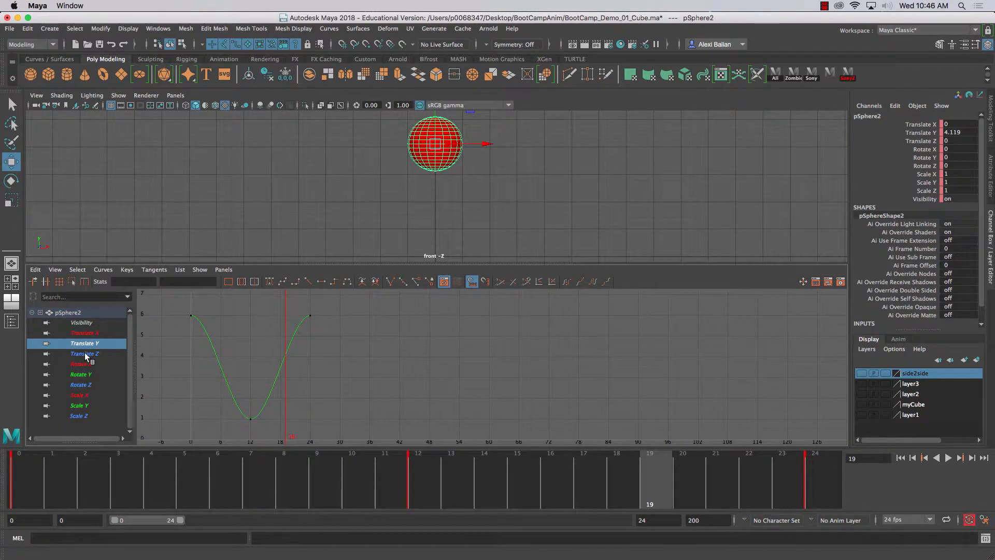
{"action": "left_click", "coordinate": [85, 353]}
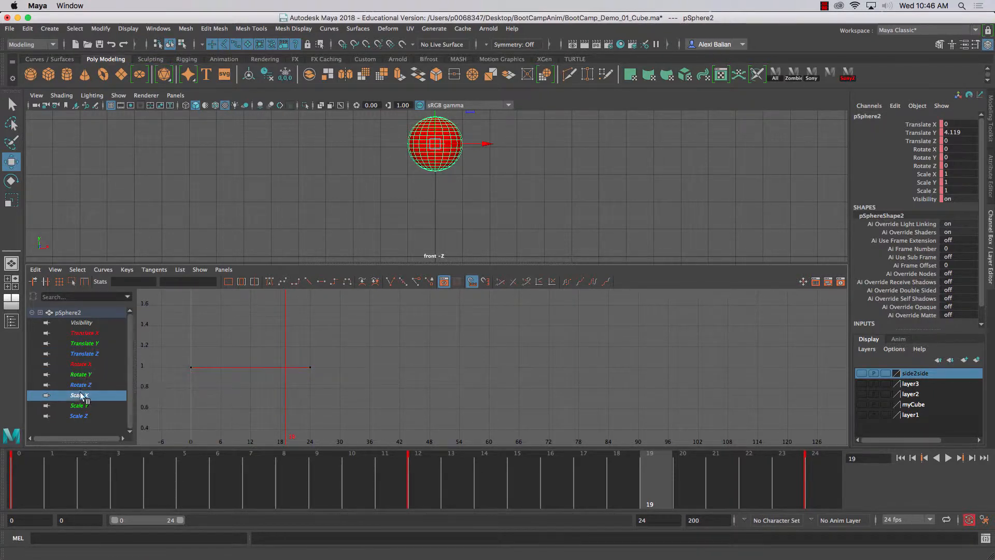
{"action": "left_click", "coordinate": [85, 343]}
{"action": "left_click", "coordinate": [85, 334]}
{"action": "left_click", "coordinate": [86, 343]}
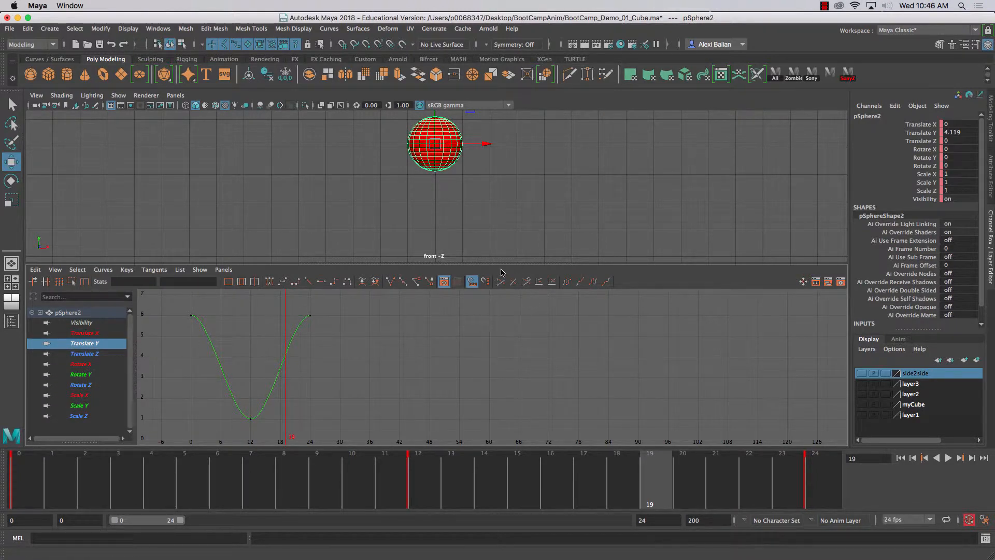
- Play the sphere's bounce in the enlarged front view to examine its current timing
{"action": "left_click_drag", "start_coordinate": [499, 265], "coordinate": [467, 369]}
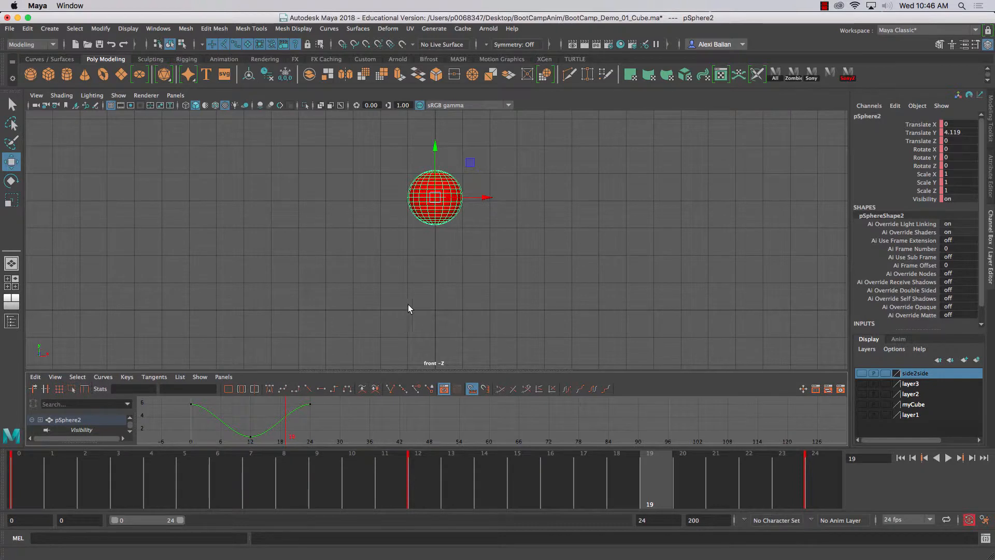
{"action": "middle_click_drag", "start_coordinate": [571, 283], "coordinate": [571, 311], "text": "alt"}
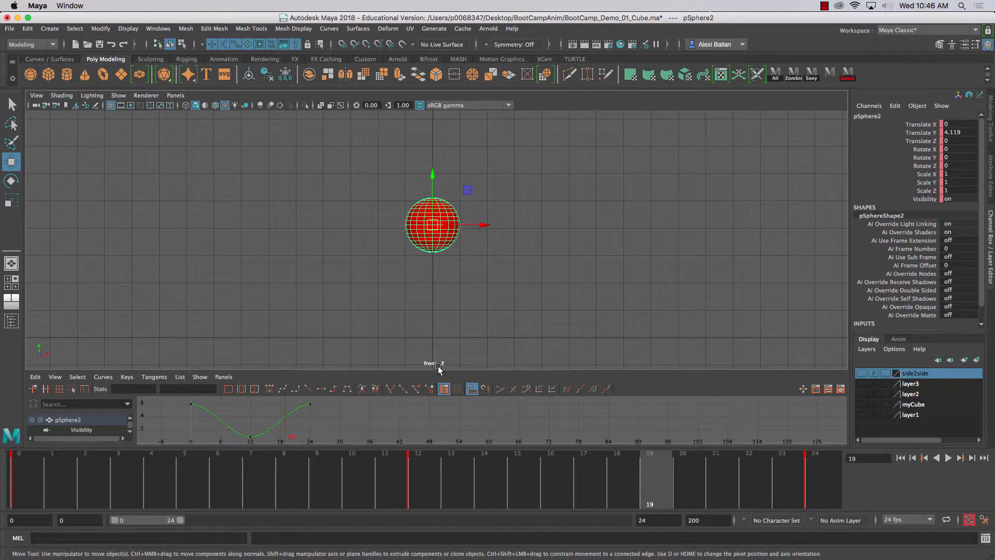
{"action": "left_click", "coordinate": [940, 457]}
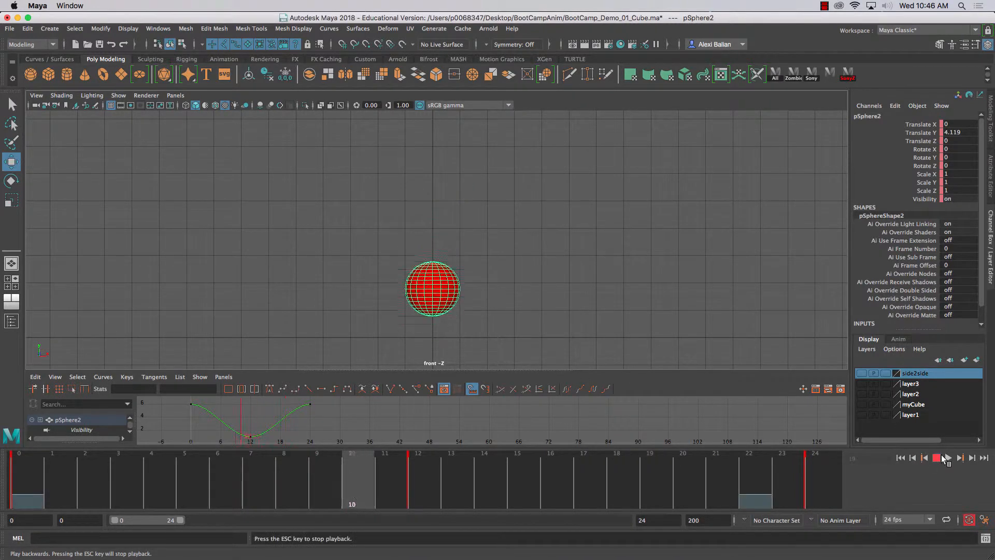
{"action": "left_click", "coordinate": [940, 457]}
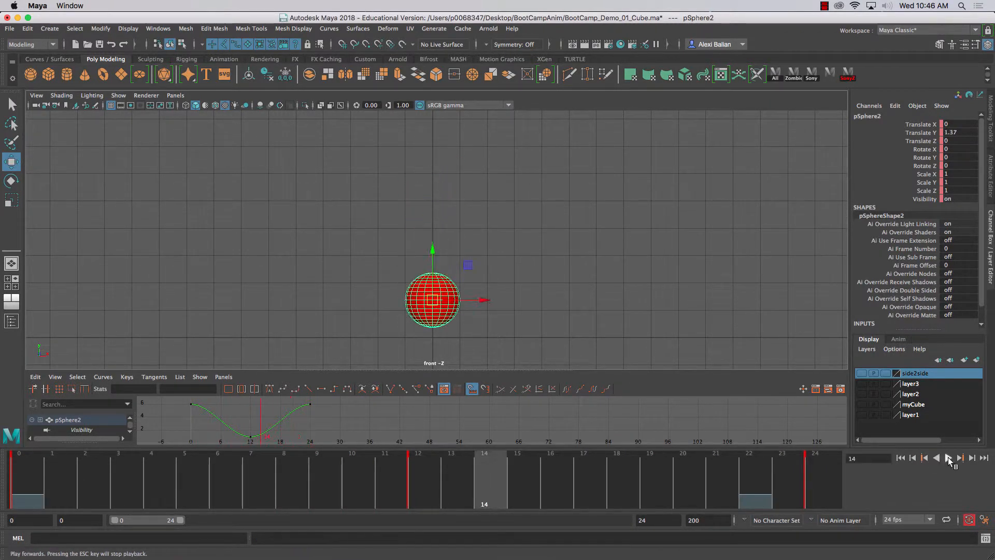
{"action": "left_click", "coordinate": [949, 458]}
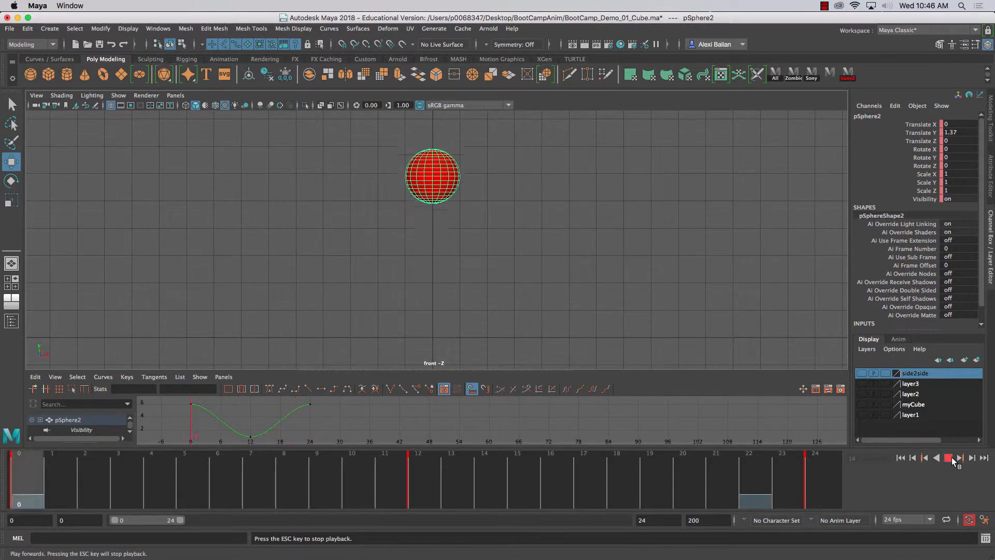
{"action": "left_click", "coordinate": [950, 459]}
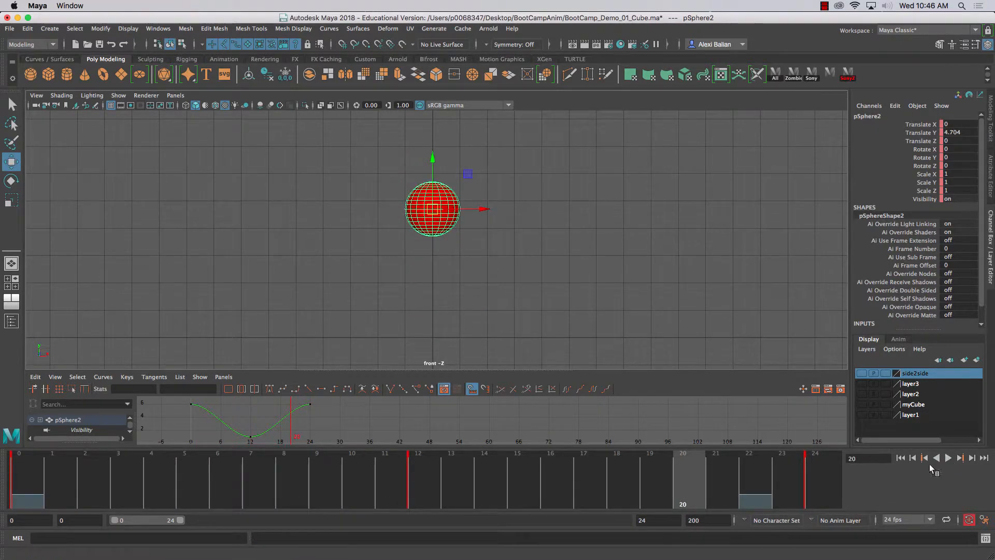
- Enlarge the Graph Editor and frame the entire Translate Y curve in it
{"action": "left_click_drag", "start_coordinate": [319, 370], "coordinate": [320, 263]}
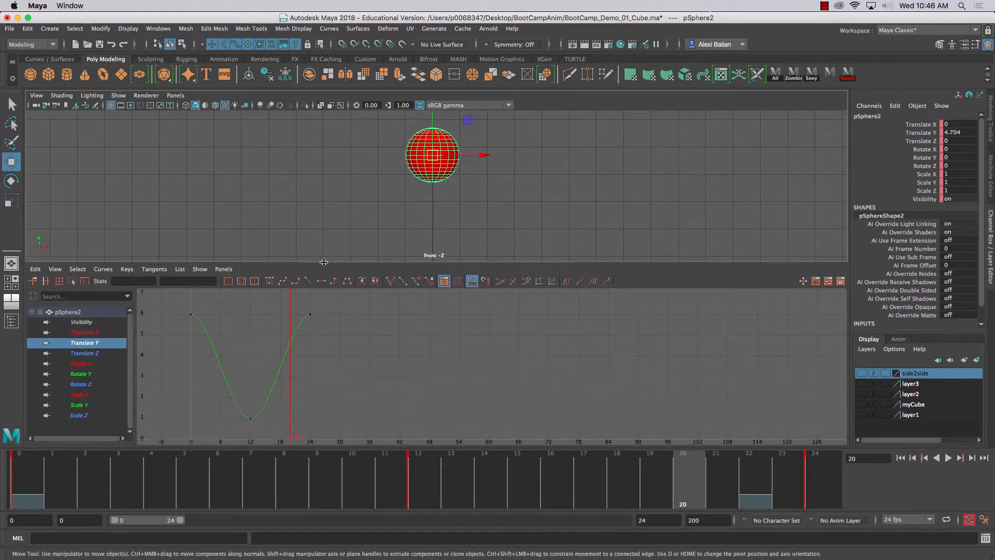
{"action": "key", "text": "f"}
{"action": "middle_click_drag", "start_coordinate": [367, 373], "coordinate": [450, 379], "text": "alt"}
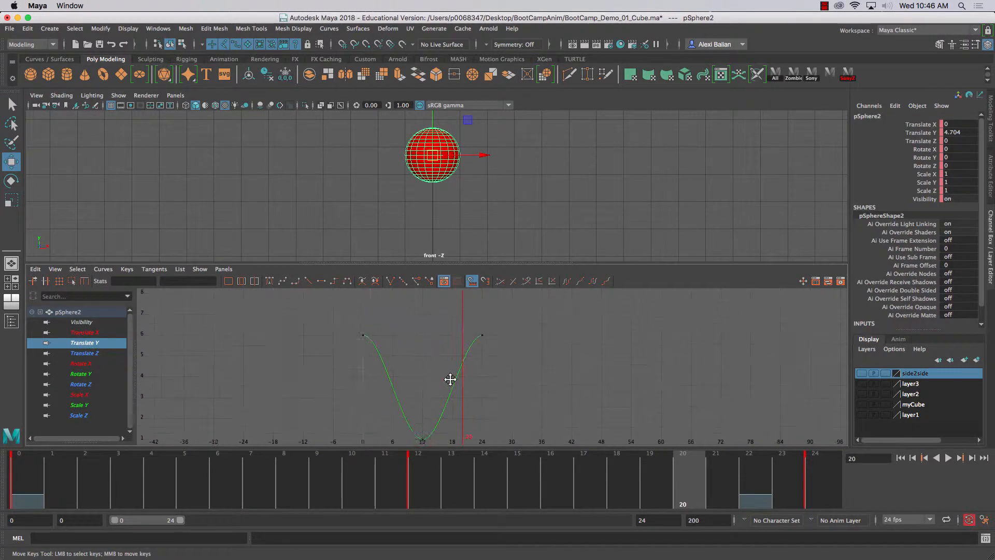
{"action": "scroll", "coordinate": [450, 367], "scroll_direction": "down", "scroll_amount": 12}
{"action": "scroll", "coordinate": [450, 367], "scroll_direction": "up", "scroll_amount": 12}
{"action": "scroll", "coordinate": [450, 367], "scroll_direction": "down", "scroll_amount": 12}
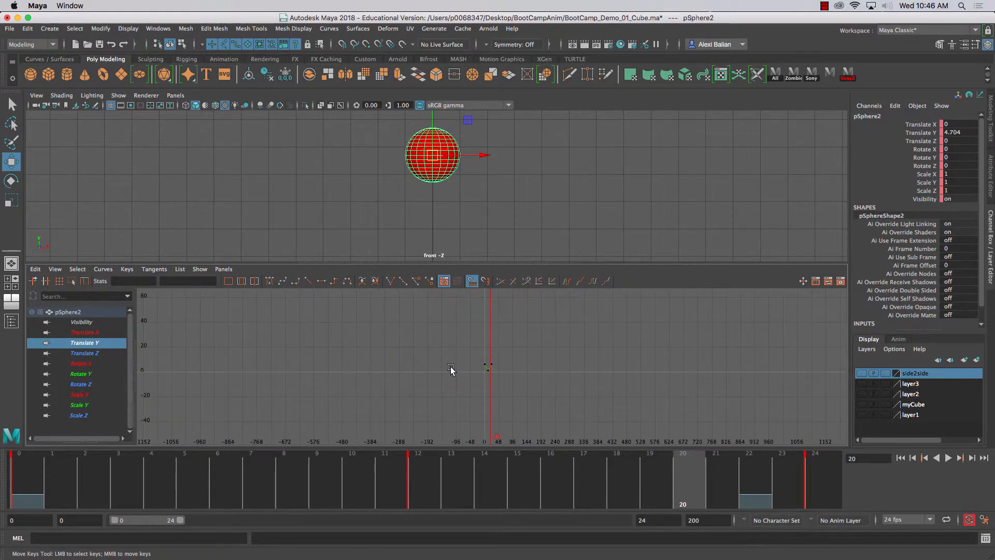
{"action": "key", "text": "f"}
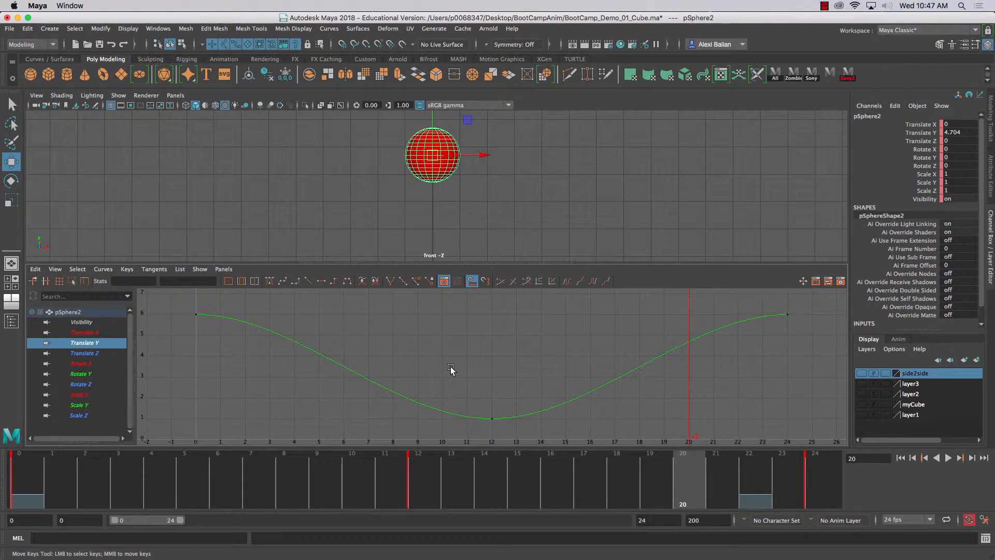
{"action": "left_click", "coordinate": [825, 6]}
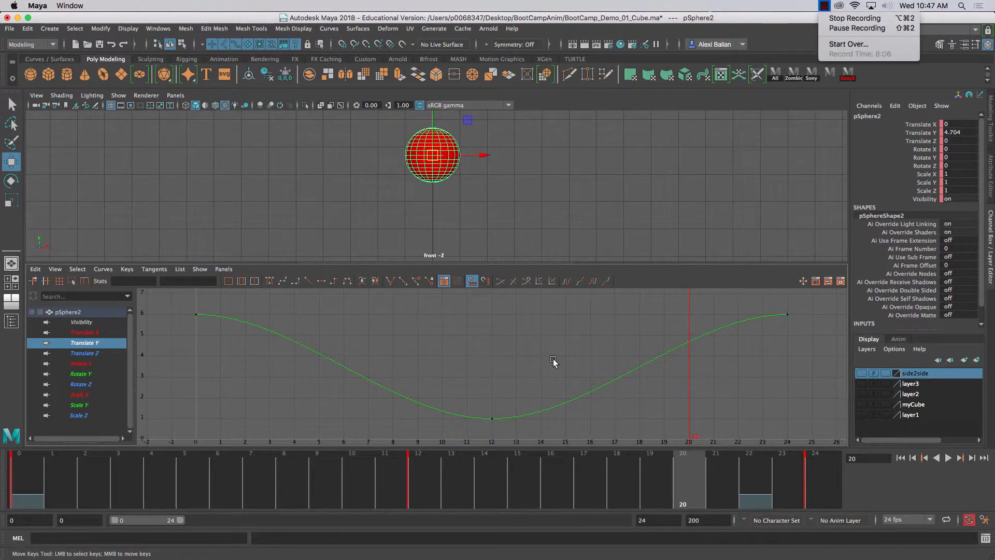
{"action": "left_click", "coordinate": [522, 364]}
- Try to adjust the incoming tangent handle of the frame 12 key on the Translate Y curve
{"action": "left_click_drag", "start_coordinate": [437, 337], "coordinate": [534, 443]}
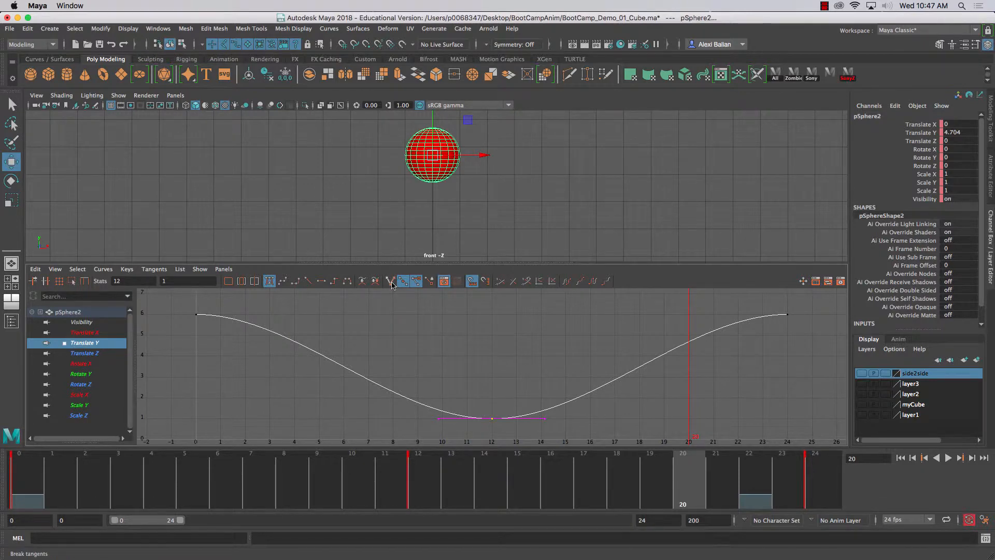
{"action": "left_click_drag", "start_coordinate": [416, 395], "coordinate": [457, 440]}
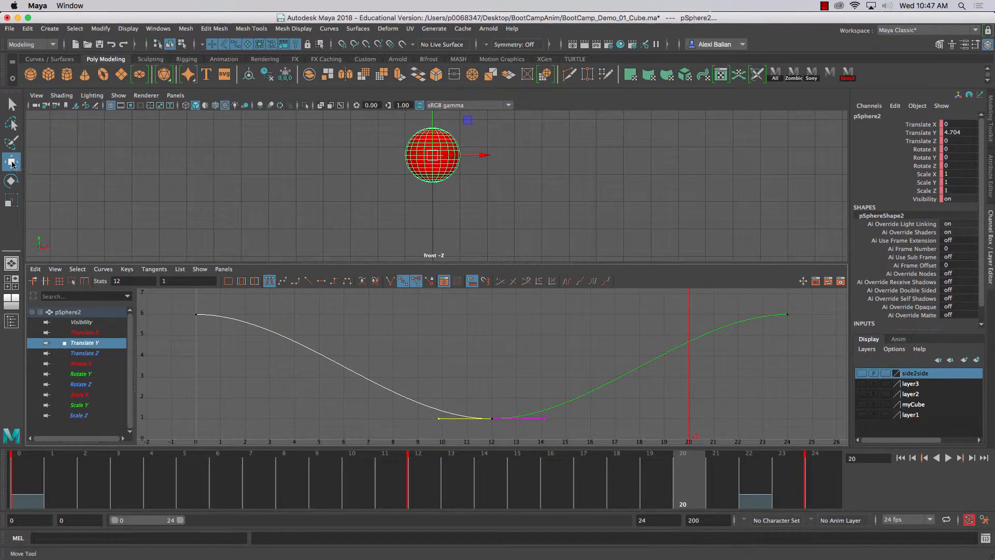
{"action": "left_click_drag", "start_coordinate": [444, 426], "coordinate": [447, 425]}
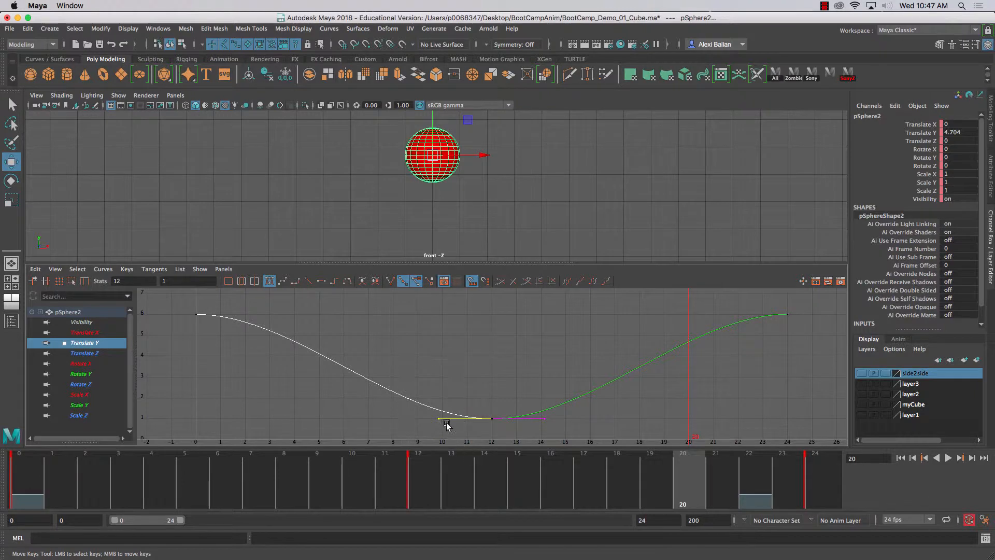
{"action": "mouse_move", "coordinate": [441, 420]}
{"action": "middle_mouse_down"}
{"action": "mouse_move", "coordinate": [451, 362]}
{"action": "mouse_move", "coordinate": [444, 435]}
{"action": "mouse_move", "coordinate": [448, 353]}
{"action": "mouse_move", "coordinate": [426, 421]}
{"action": "middle_mouse_up"}
- Break the tangents of the frame 12 key and raise its incoming handle by about 1.4 to steepen the descent
{"action": "left_click", "coordinate": [491, 419]}
{"action": "left_click", "coordinate": [390, 283]}
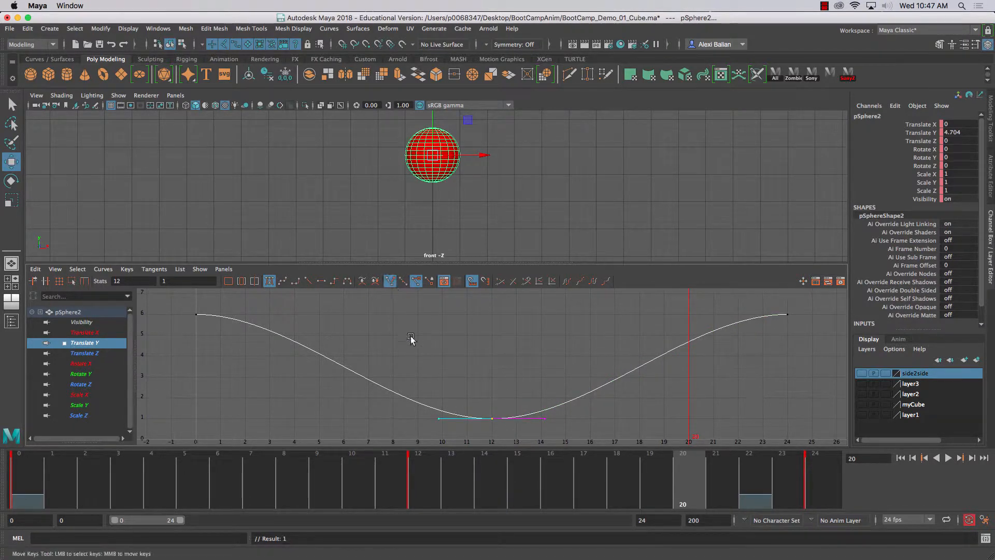
{"action": "left_click_drag", "start_coordinate": [387, 328], "coordinate": [443, 441]}
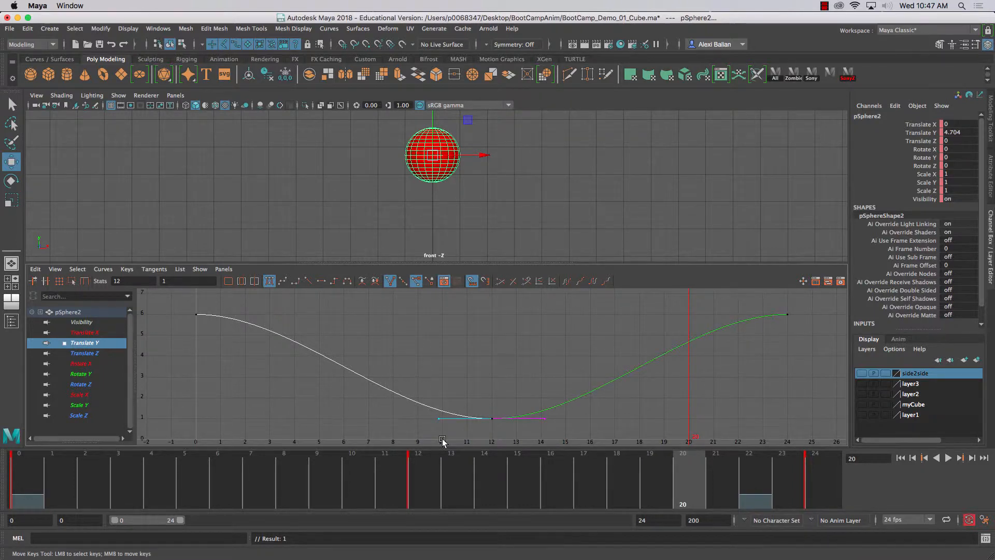
{"action": "middle_click_drag", "start_coordinate": [440, 419], "coordinate": [434, 391]}
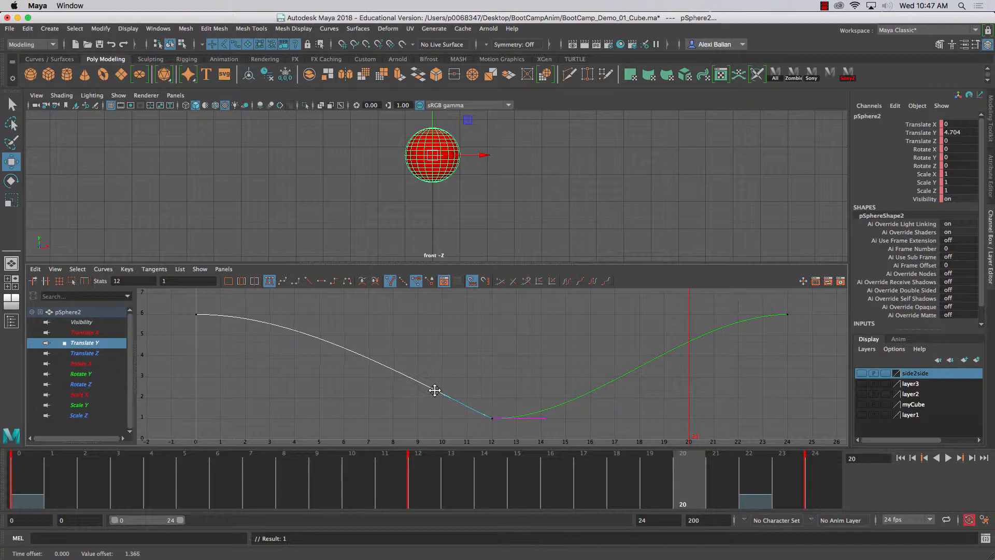
{"action": "scroll", "coordinate": [403, 374], "scroll_direction": "up", "scroll_amount": 3}
{"action": "scroll", "coordinate": [458, 385], "scroll_direction": "down", "scroll_amount": 5}
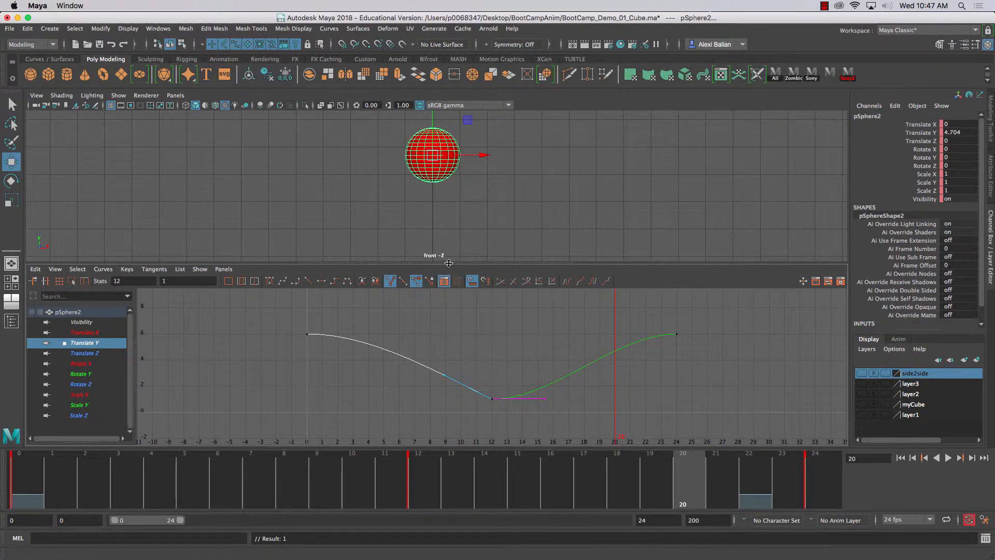
- Enlarge the front view around the sphere and return the animation to frame 0
{"action": "left_click_drag", "start_coordinate": [450, 265], "coordinate": [452, 303]}
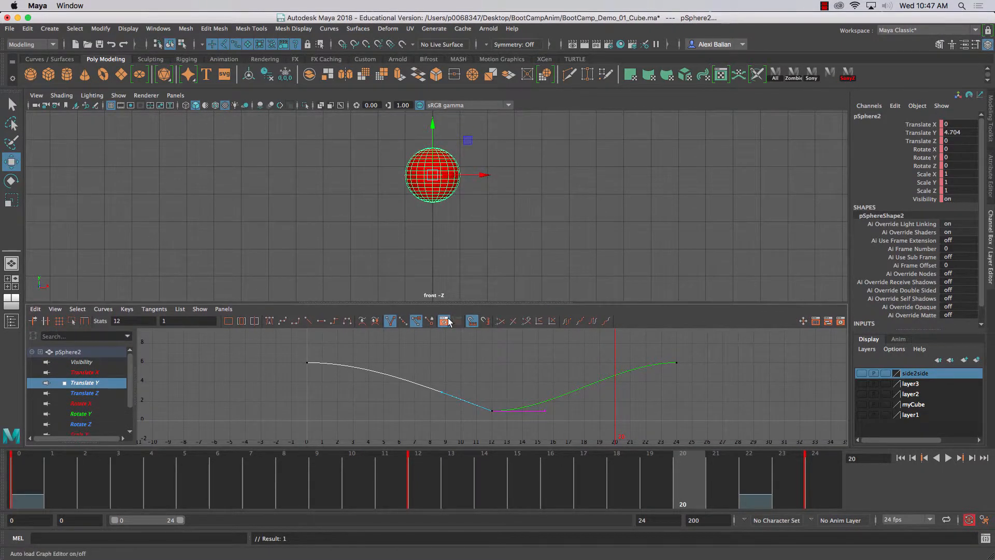
{"action": "mouse_move", "coordinate": [433, 294]}
{"action": "middle_mouse_down", "text": "alt"}
{"action": "mouse_move", "coordinate": [427, 267]}
{"action": "mouse_move", "coordinate": [428, 279]}
{"action": "middle_mouse_up", "text": "alt"}
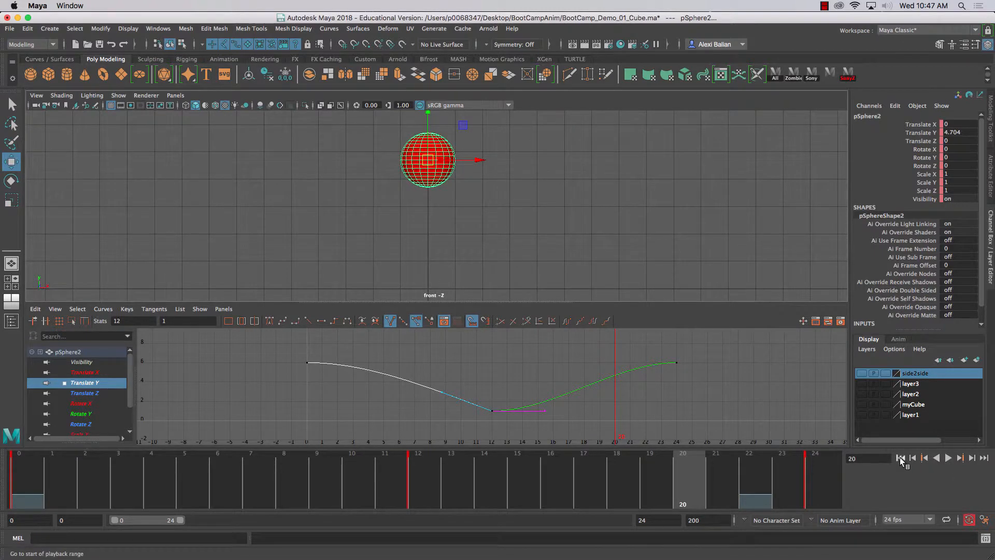
{"action": "left_click", "coordinate": [901, 457]}
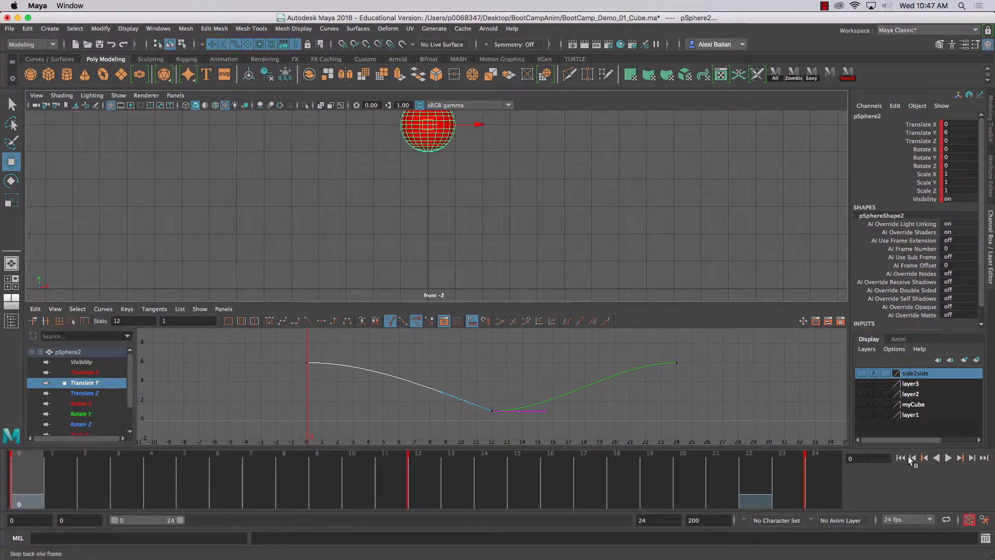
- Play back the bounce, and raise the outgoing tangent handle of the frame 12 key on the Translate Y curve by about 2
{"action": "left_click", "coordinate": [950, 458]}
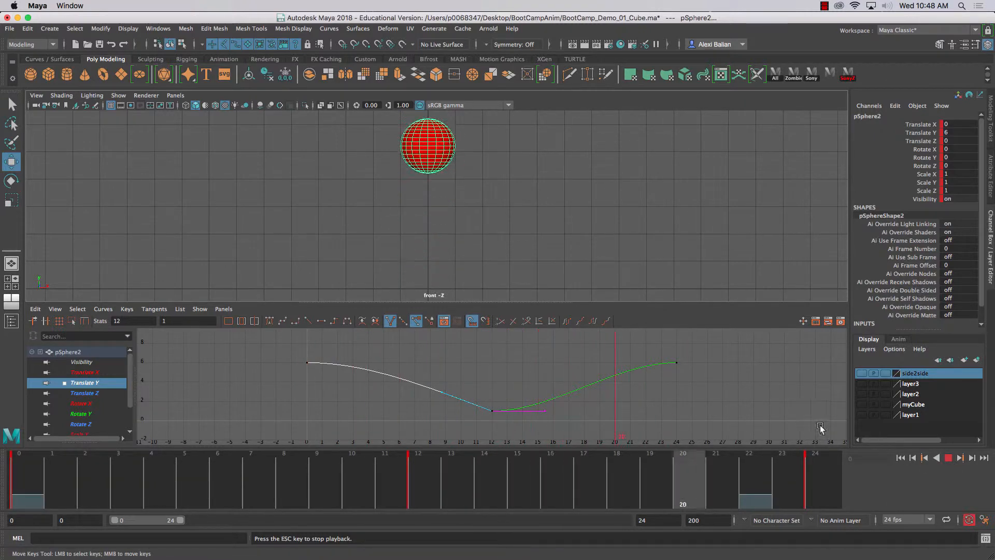
{"action": "left_click", "coordinate": [949, 459]}
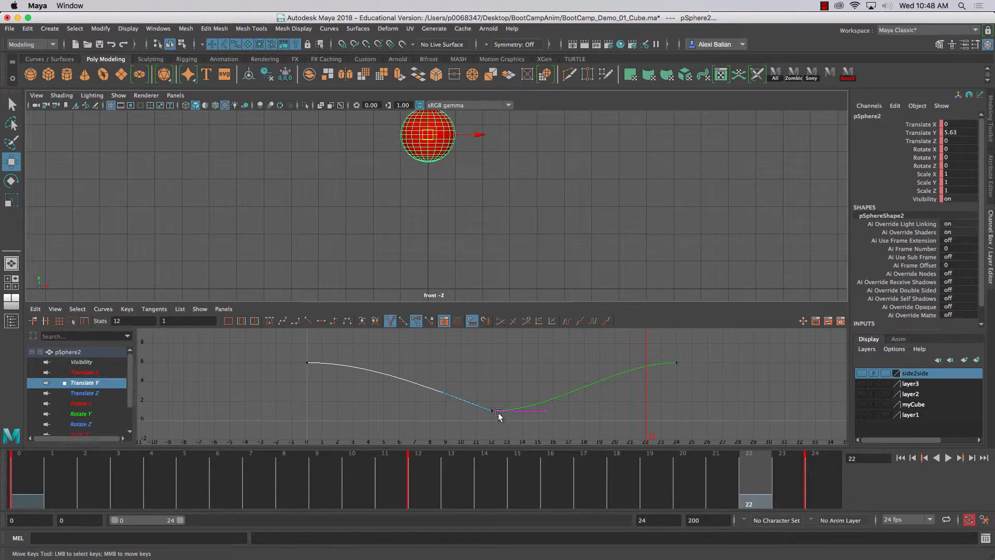
{"action": "left_click_drag", "start_coordinate": [528, 375], "coordinate": [564, 434]}
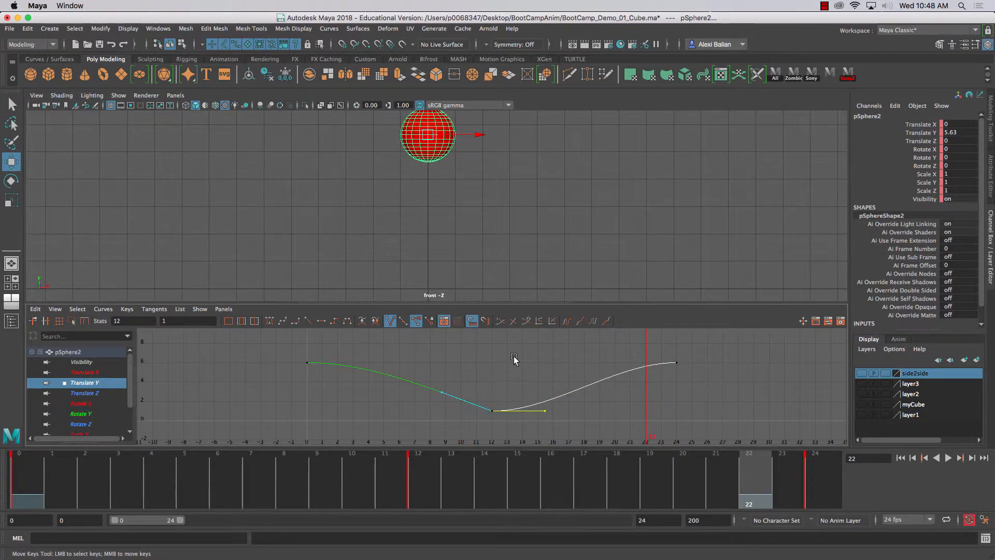
{"action": "left_click_drag", "start_coordinate": [514, 356], "coordinate": [568, 427]}
{"action": "middle_click_drag", "start_coordinate": [546, 413], "coordinate": [544, 393]}
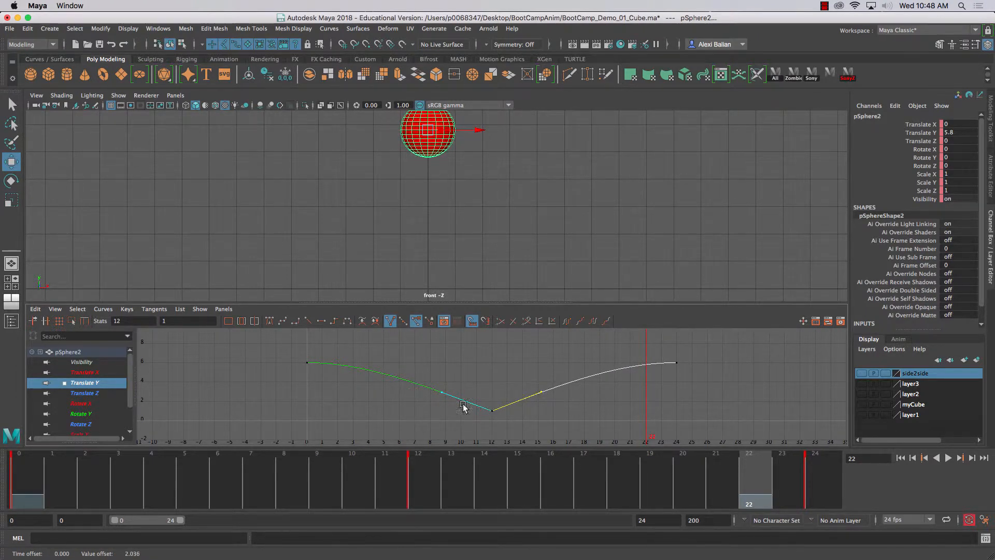
{"action": "mouse_move", "coordinate": [542, 393]}
{"action": "middle_mouse_down"}
{"action": "mouse_move", "coordinate": [509, 362]}
{"action": "mouse_move", "coordinate": [540, 382]}
{"action": "mouse_move", "coordinate": [527, 400]}
{"action": "middle_mouse_up"}
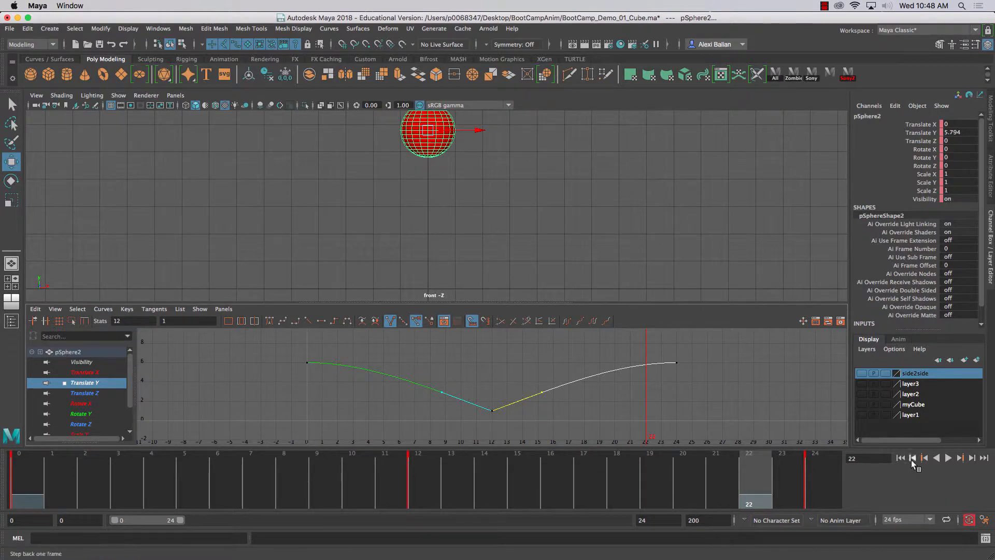
- Play the animation from frame 0 to review the sphere's descent and rebound
{"action": "left_click", "coordinate": [900, 459]}
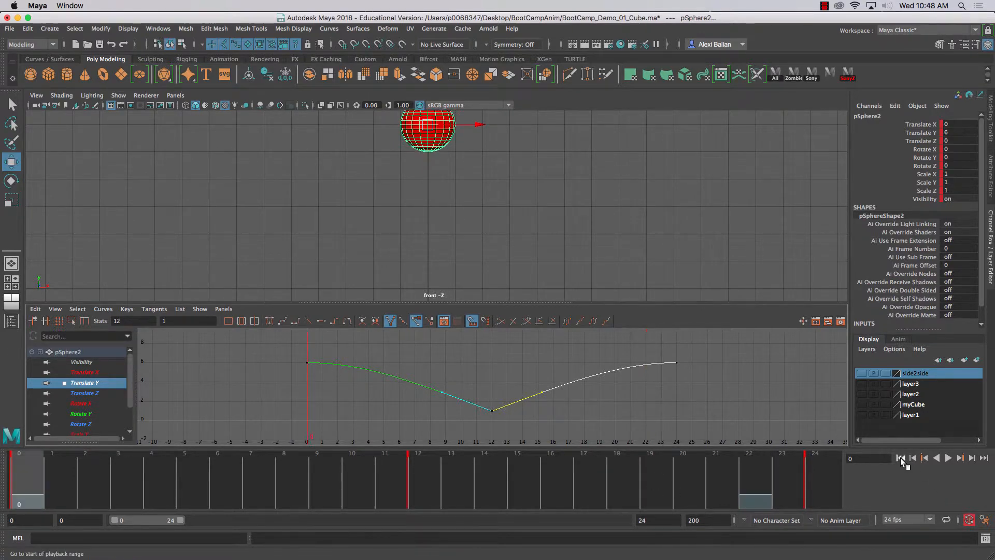
{"action": "left_click", "coordinate": [946, 457]}
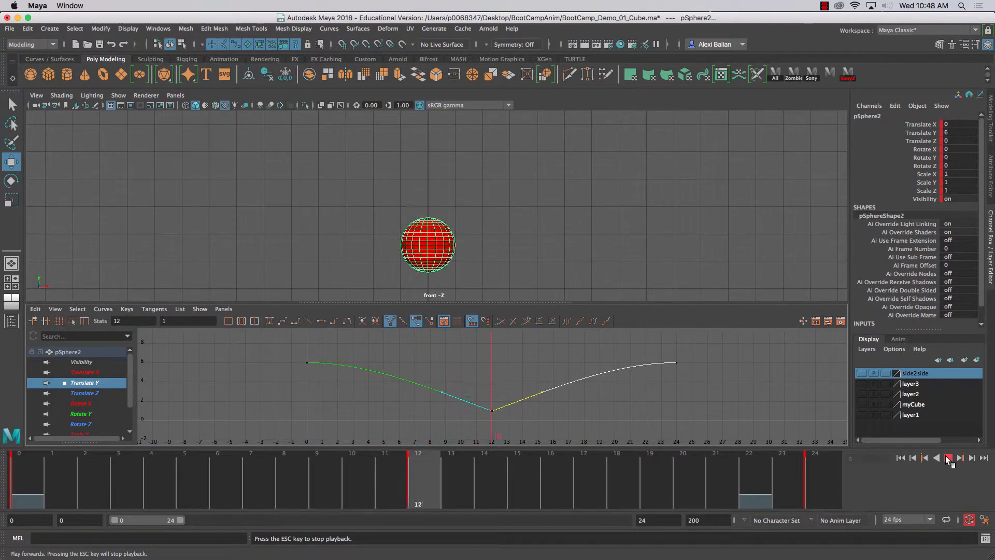
{"action": "left_click", "coordinate": [947, 457]}
- Frame the whole Translate Y curve and raise the incoming handle of the frame 12 key by about 1.5
{"action": "left_click", "coordinate": [495, 381]}
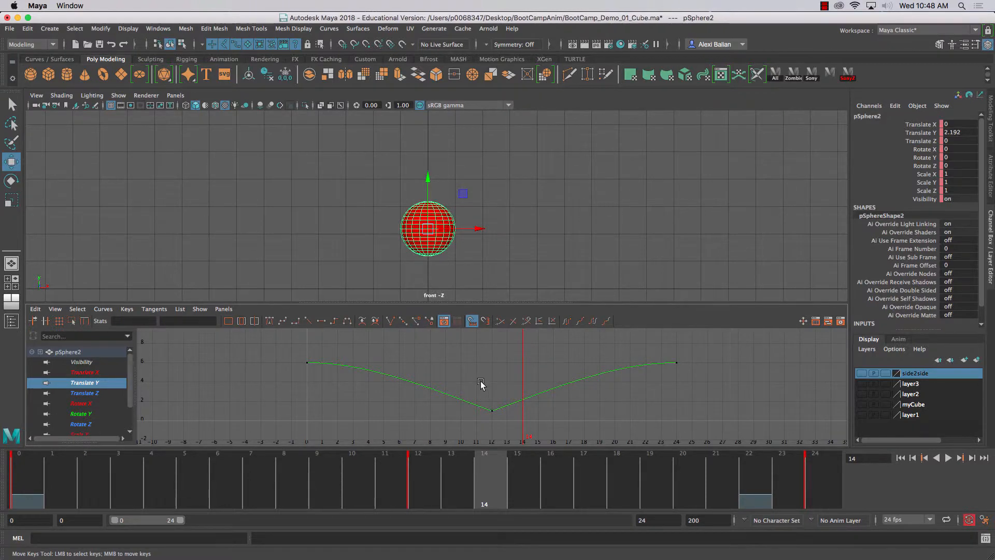
{"action": "key", "text": "a"}
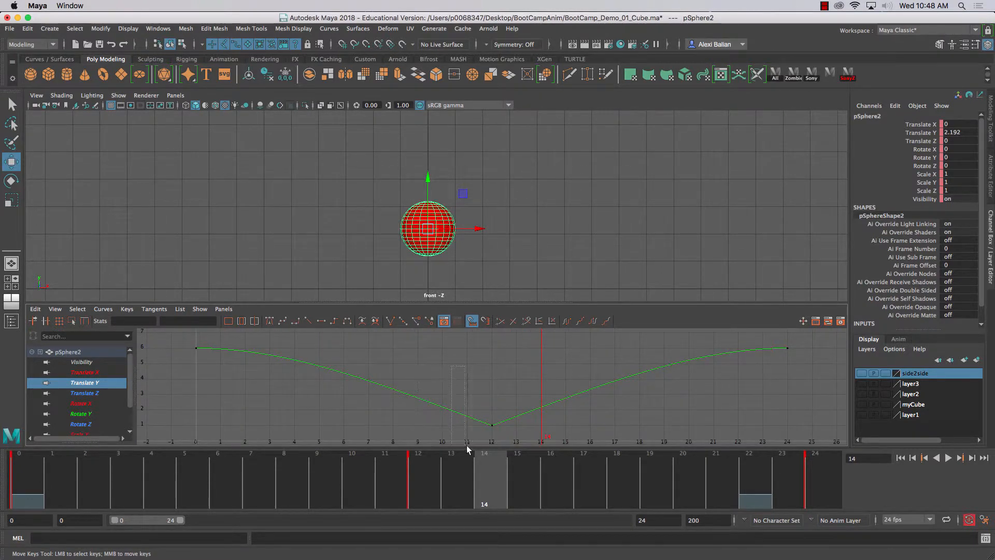
{"action": "left_click_drag", "start_coordinate": [467, 445], "coordinate": [503, 436]}
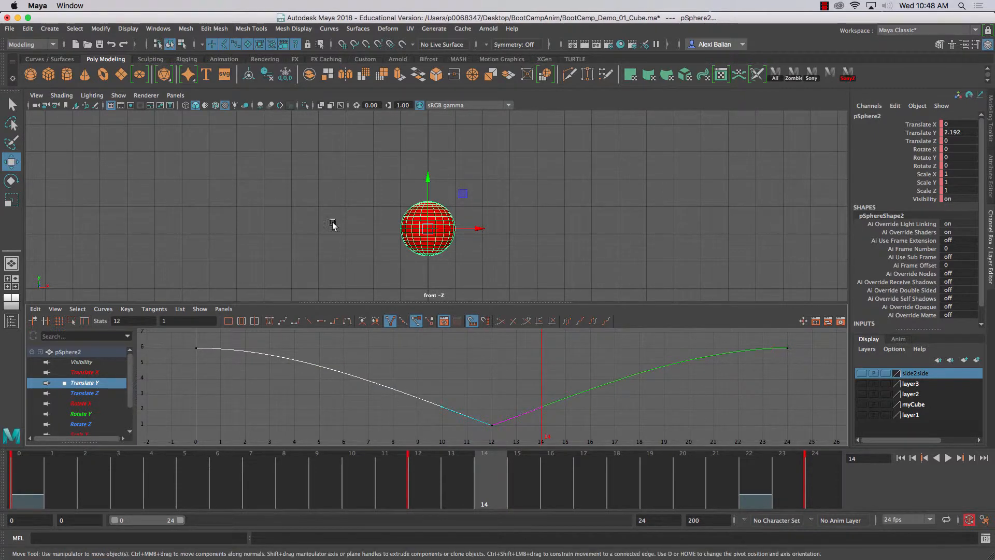
{"action": "left_click_drag", "start_coordinate": [67, 478], "coordinate": [150, 482]}
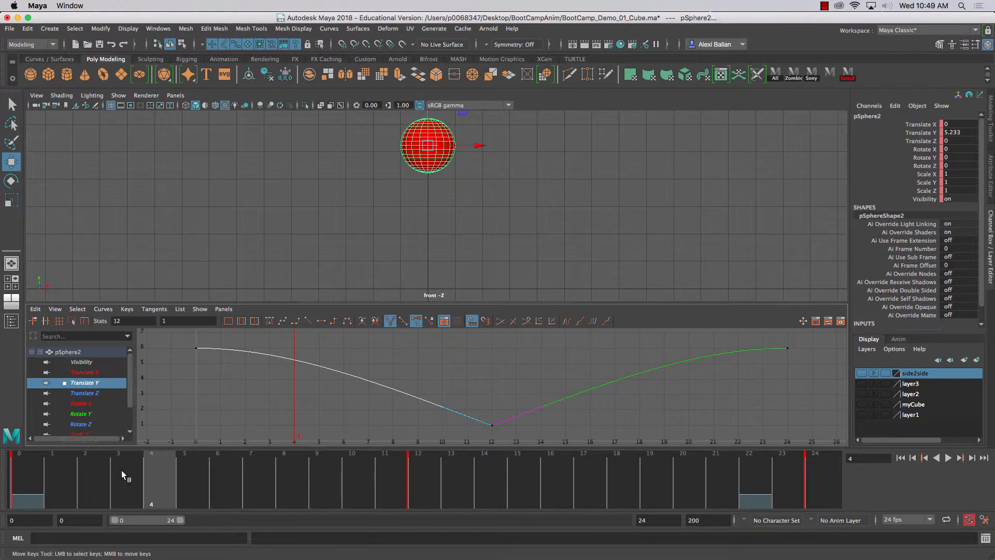
{"action": "middle_click_drag", "start_coordinate": [468, 425], "coordinate": [449, 395]}
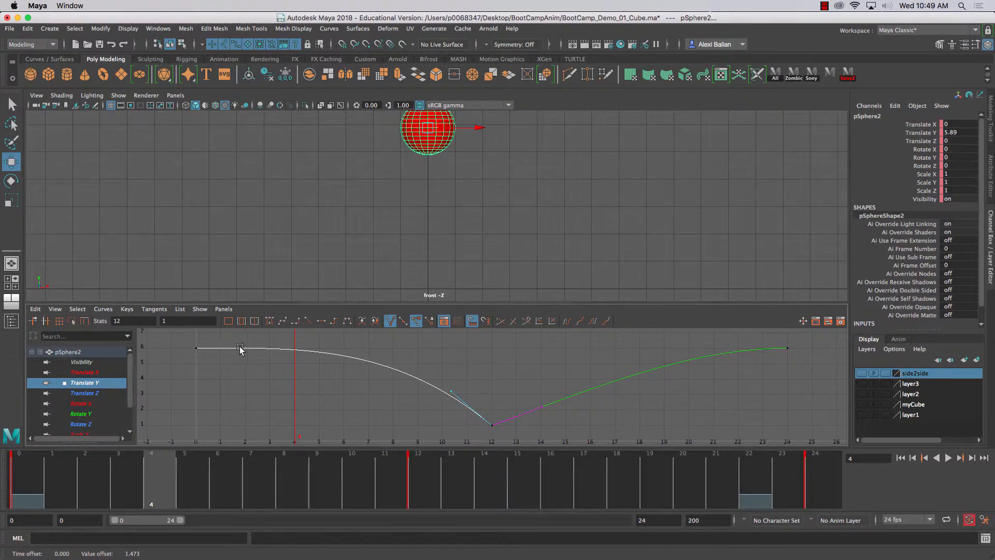
- Replay the animation from the start, and raise the outgoing handle of the frame 12 key by about 1.3 to mirror the descent
{"action": "key", "text": "alt+shift+v"}
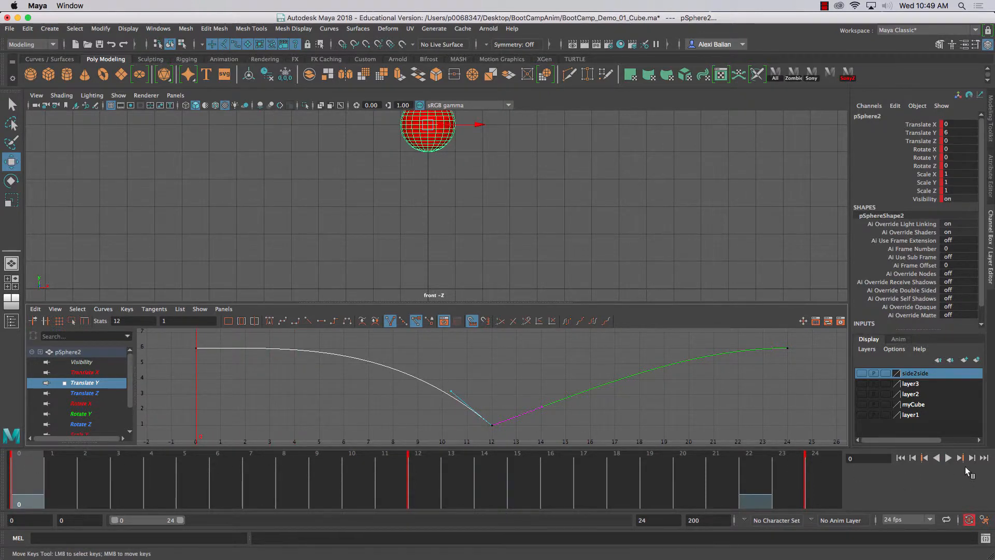
{"action": "left_click", "coordinate": [948, 458]}
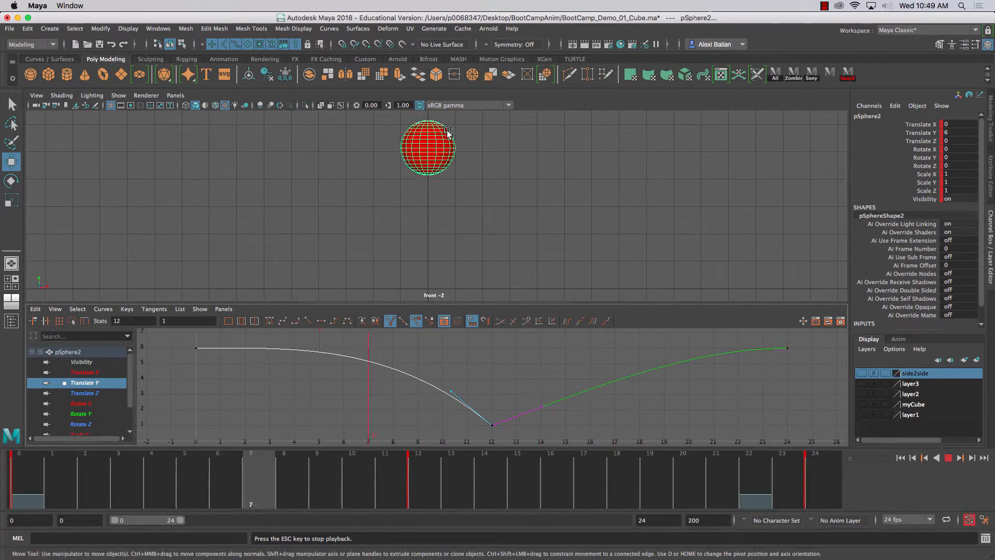
{"action": "left_click", "coordinate": [948, 459]}
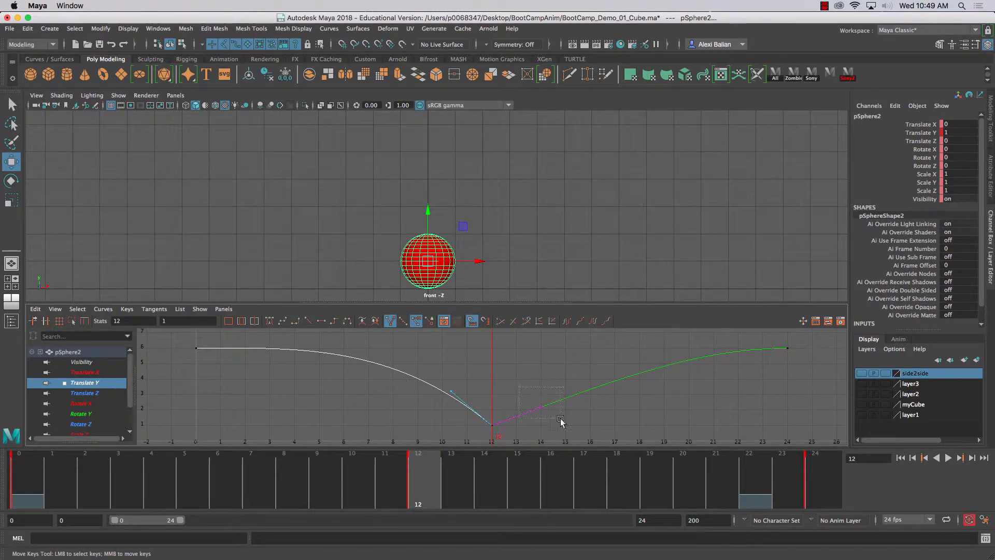
{"action": "left_click_drag", "start_coordinate": [561, 421], "coordinate": [566, 423]}
{"action": "middle_click_drag", "start_coordinate": [566, 423], "coordinate": [561, 401]}
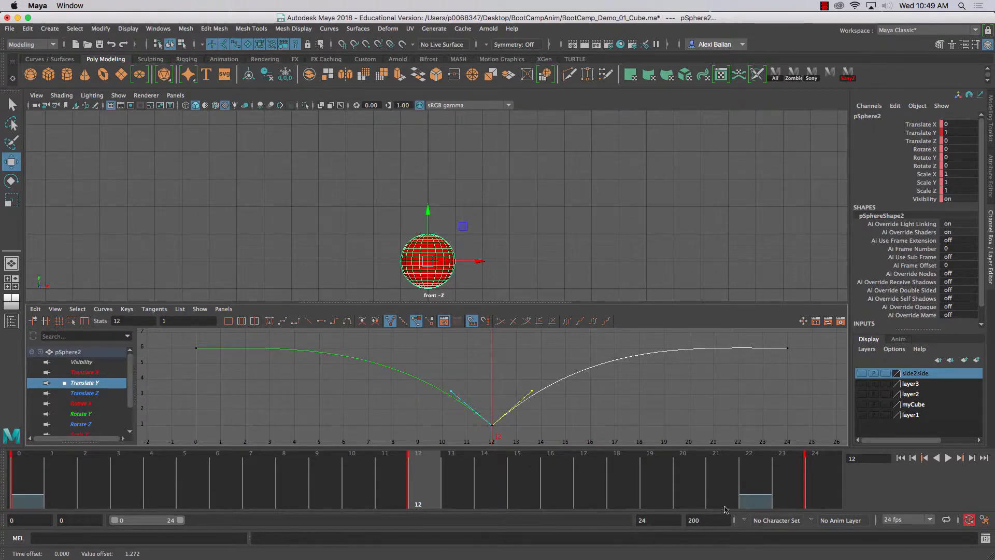
- Replay the adjusted bounce several times from frame 0 in the front view to judge its timing and ground contact
{"action": "left_click", "coordinate": [901, 458]}
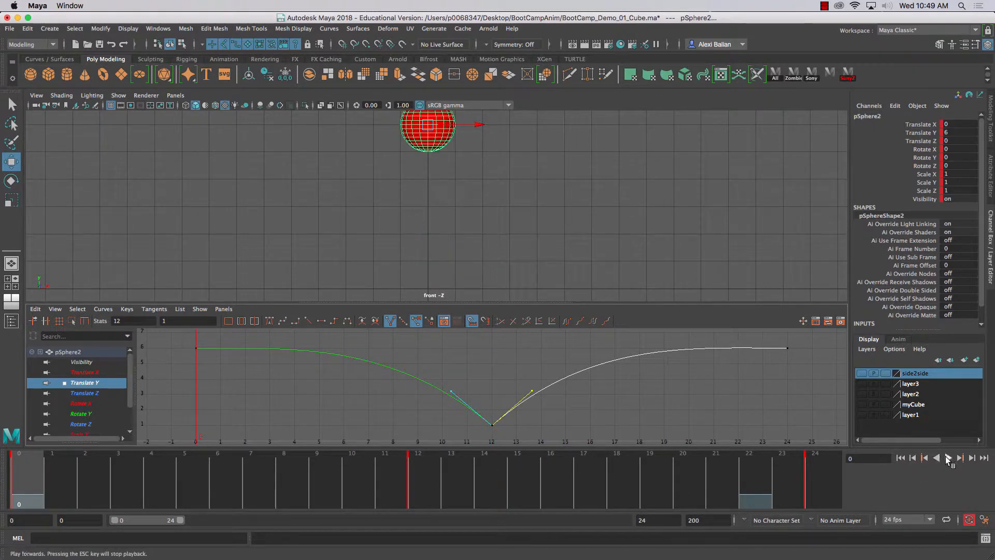
{"action": "left_click", "coordinate": [948, 458]}
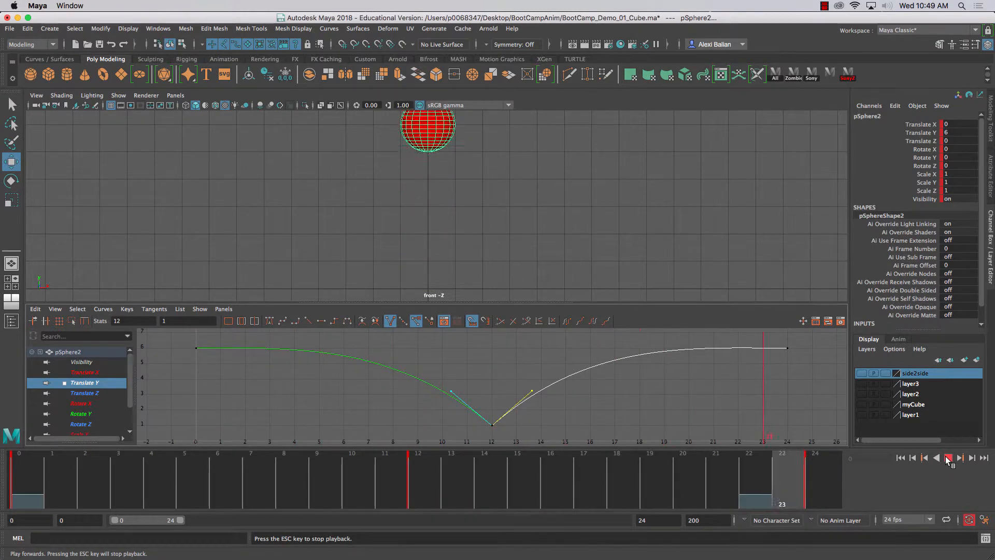
{"action": "left_click", "coordinate": [948, 458]}
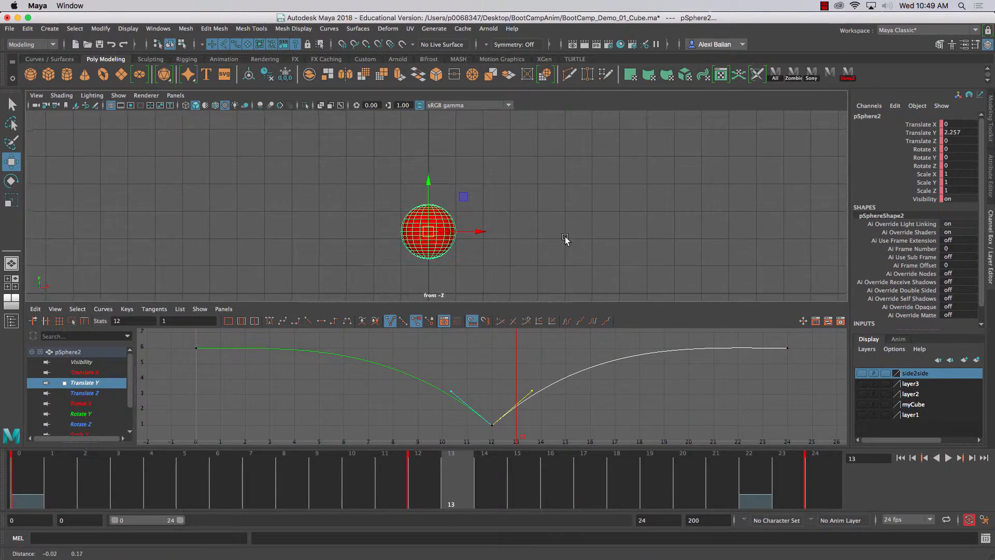
{"action": "middle_click_drag", "start_coordinate": [565, 236], "coordinate": [568, 241], "text": "alt"}
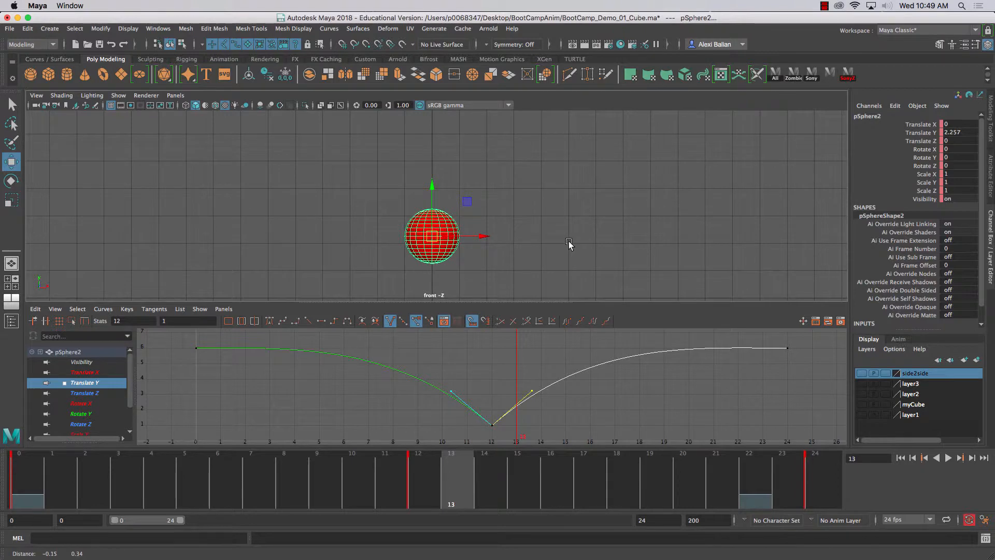
{"action": "left_click", "coordinate": [38, 491]}
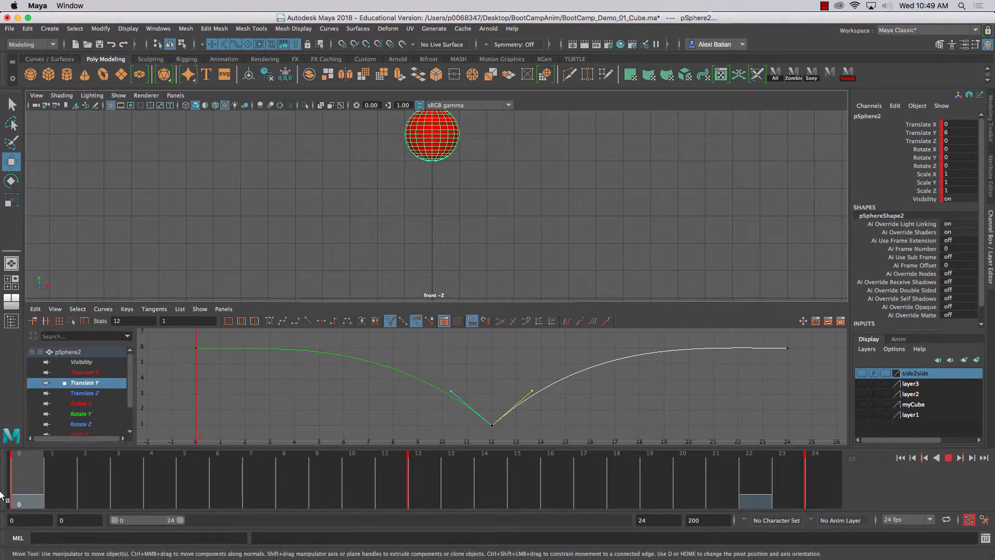
{"action": "scroll", "coordinate": [358, 246], "scroll_direction": "down", "scroll_amount": 1}
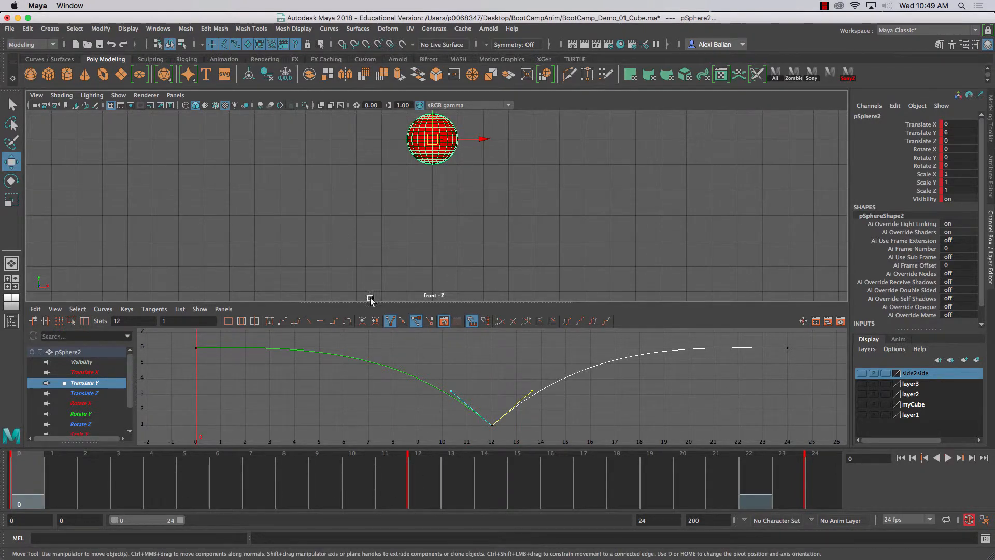
{"action": "key", "text": "alt+v"}
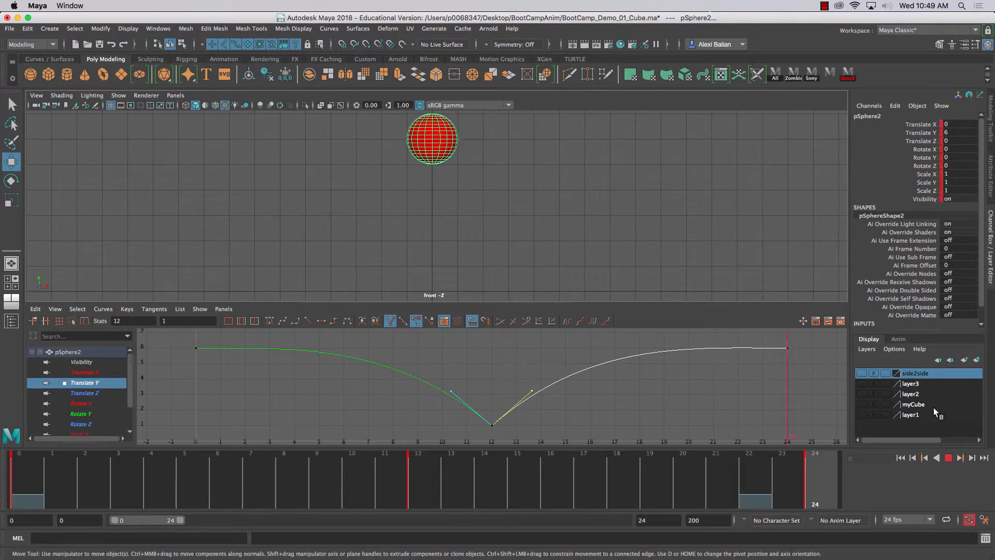
{"action": "key", "text": "Escape"}
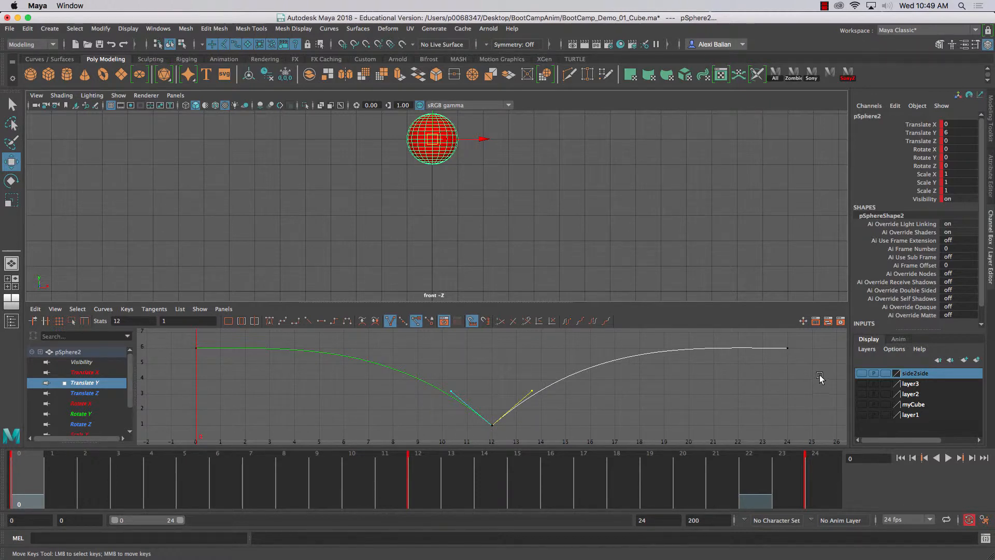
{"action": "left_click", "coordinate": [948, 457]}
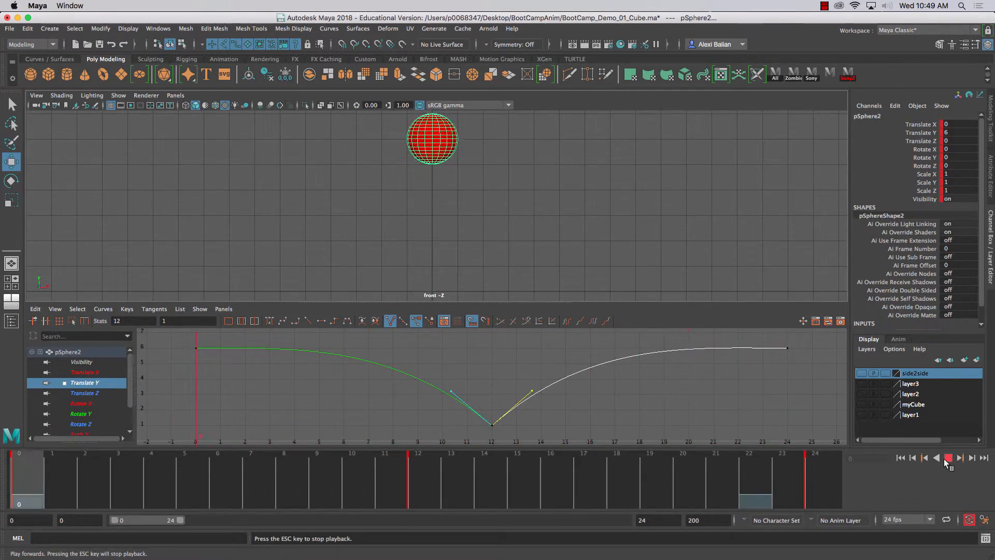
{"action": "left_click", "coordinate": [948, 458]}
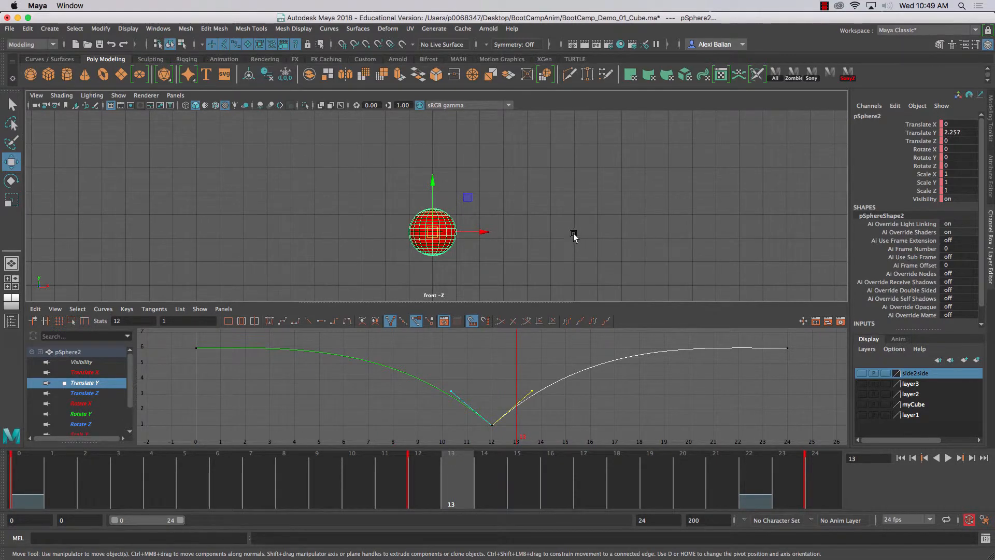
- Raise the incoming and outgoing handles of the frame 12 key further to exaggerate the arcs on both sides
{"action": "left_click_drag", "start_coordinate": [475, 356], "coordinate": [437, 396]}
{"action": "middle_click_drag", "start_coordinate": [437, 396], "coordinate": [436, 383]}
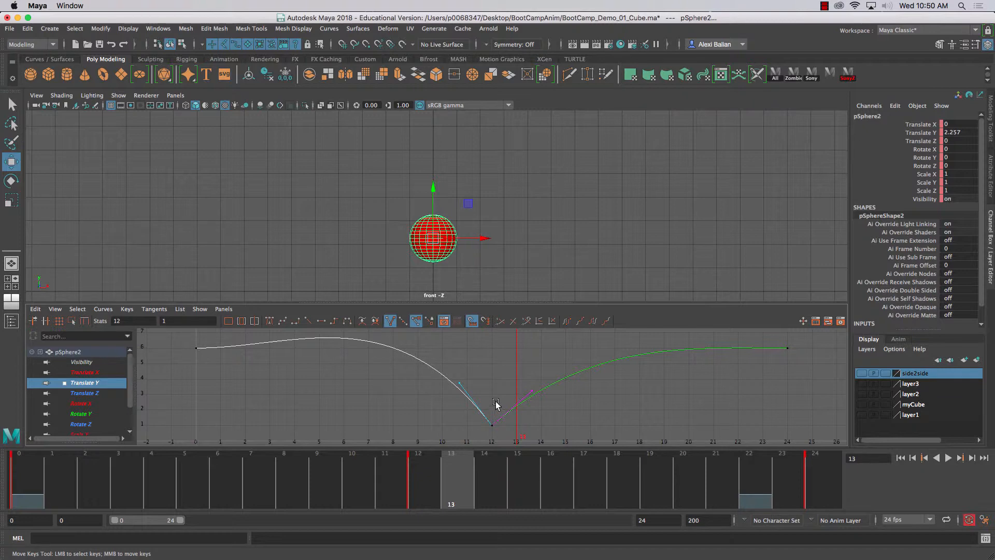
{"action": "left_click_drag", "start_coordinate": [556, 408], "coordinate": [557, 409]}
{"action": "middle_click_drag", "start_coordinate": [556, 409], "coordinate": [551, 390]}
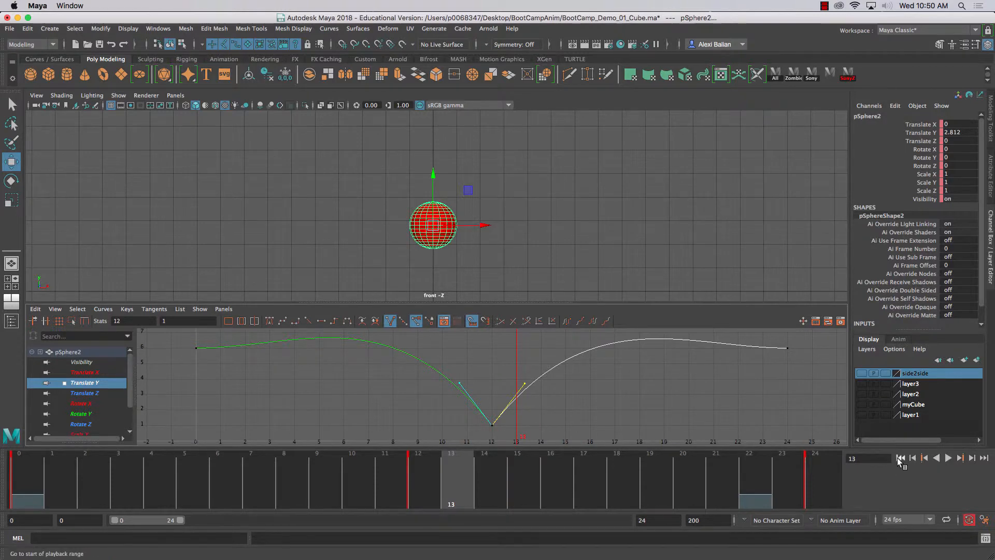
- Play the exaggerated bounce from frame 0 to examine how the steeper curve affects the motion
{"action": "left_click", "coordinate": [899, 458]}
{"action": "left_click", "coordinate": [947, 458]}
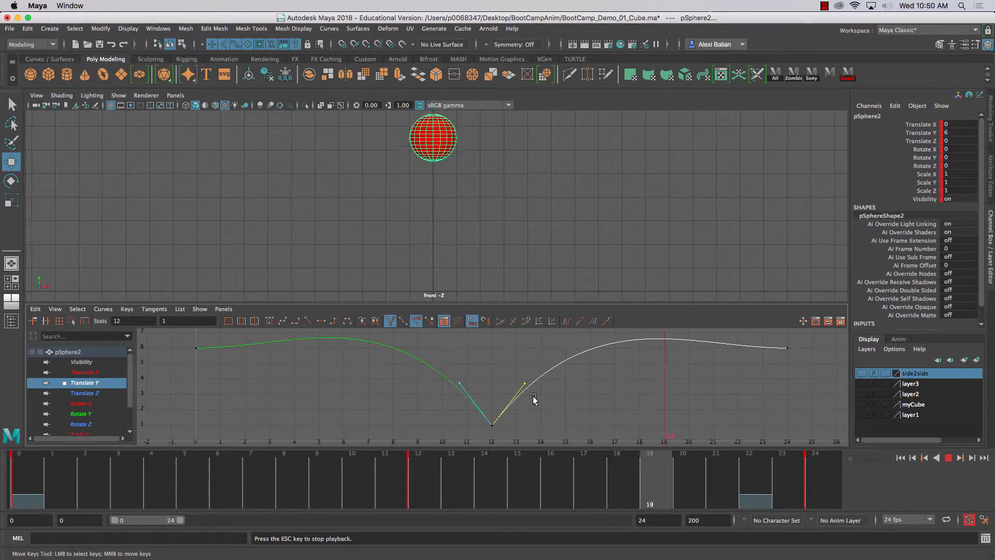
{"action": "left_click", "coordinate": [951, 461]}
{"action": "left_click", "coordinate": [822, 6]}
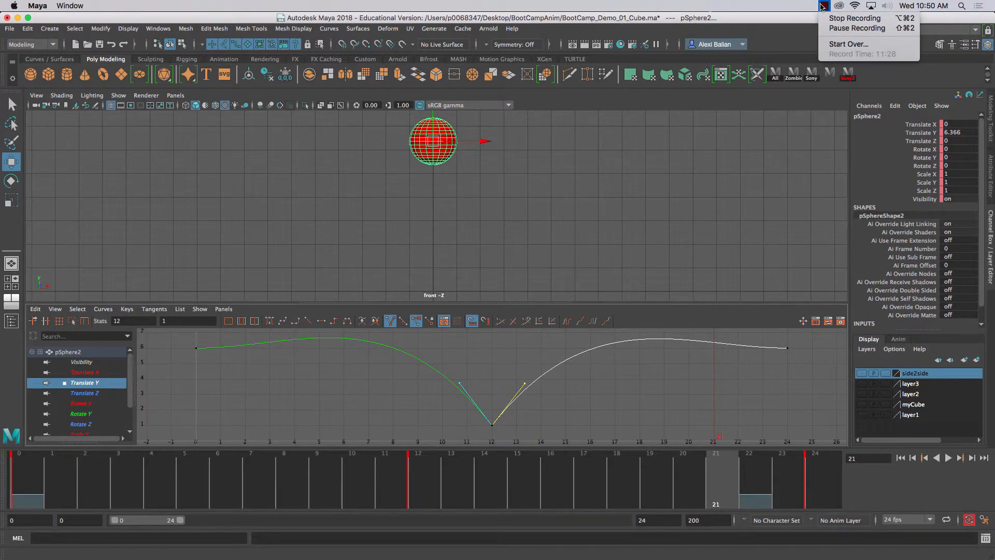
{"action": "left_click", "coordinate": [784, 17]}
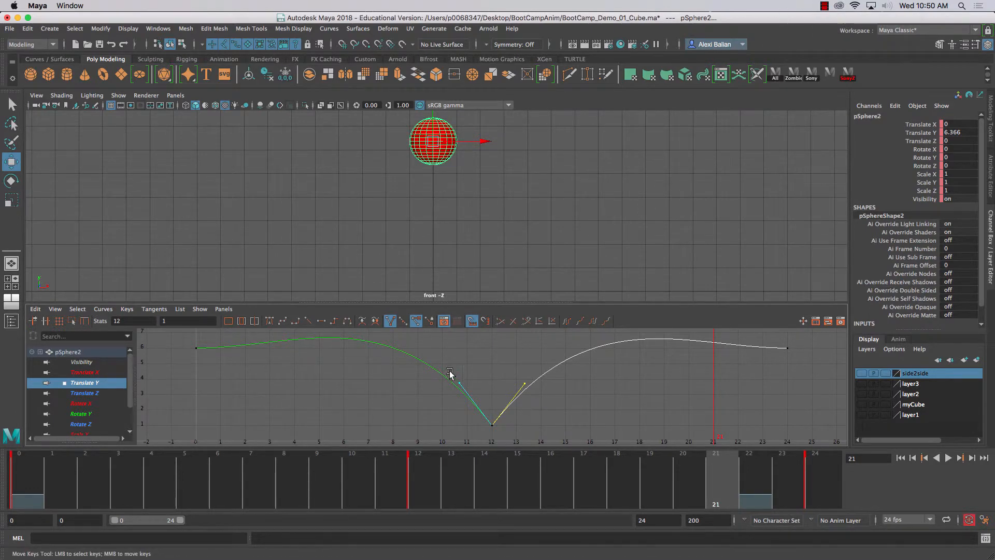
- Lower the frame 12 key's incoming handle by about 1.0 and outgoing handle by about 0.8, and raise the incoming one by about 0.4
{"action": "middle_click_drag", "start_coordinate": [438, 406], "coordinate": [329, 383]}
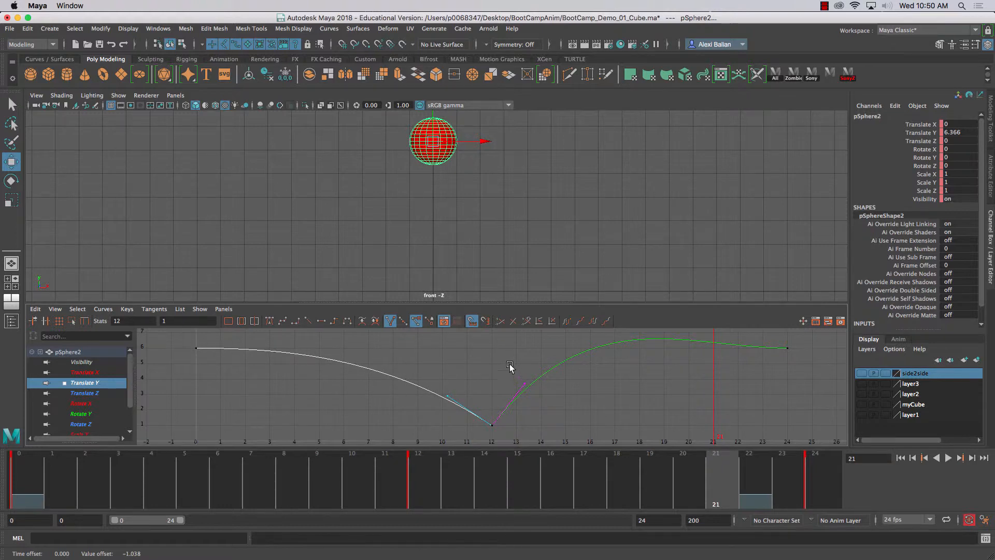
{"action": "middle_click_drag", "start_coordinate": [510, 367], "coordinate": [567, 405]}
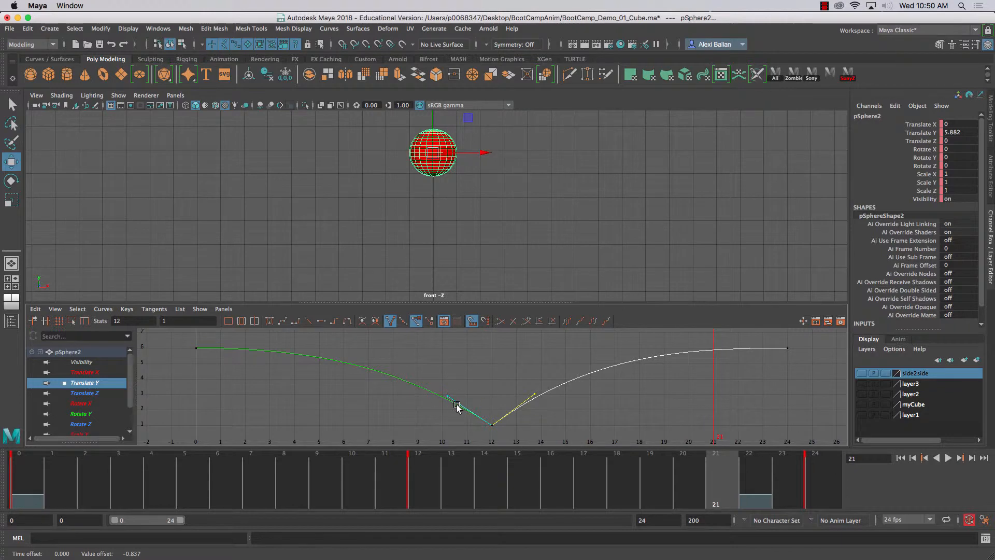
{"action": "middle_click_drag", "start_coordinate": [449, 401], "coordinate": [424, 398]}
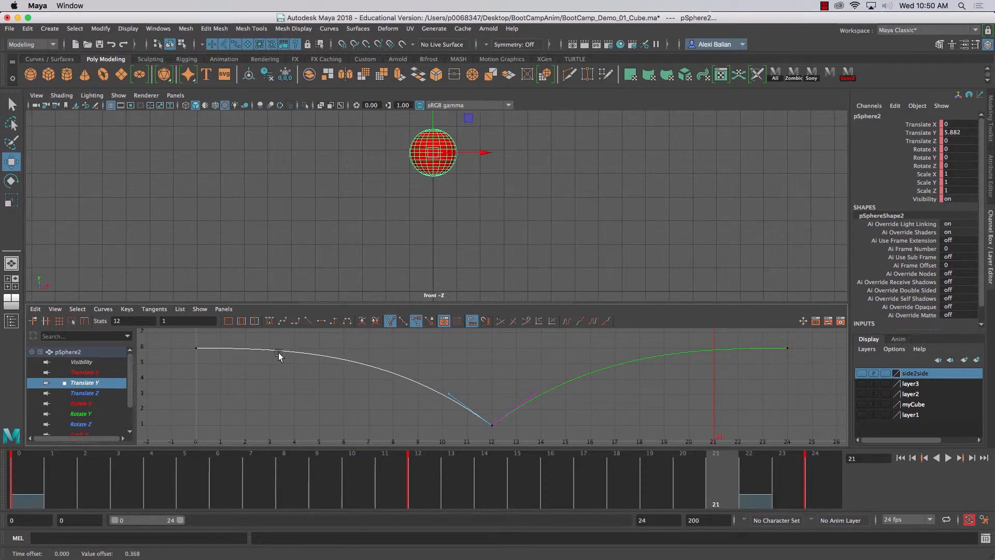
{"action": "left_click_drag", "start_coordinate": [506, 369], "coordinate": [555, 410]}
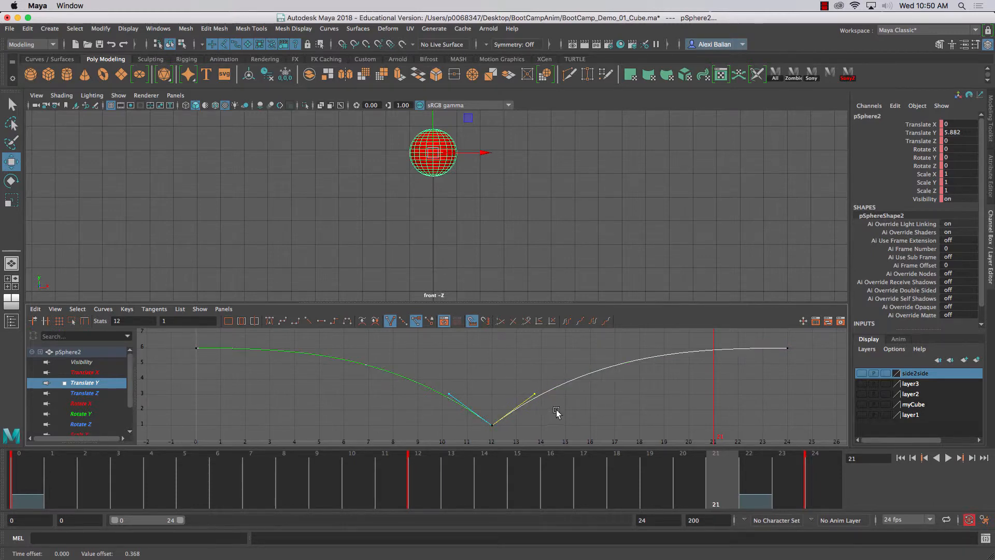
- Flatten both handles of the frame 12 key further, raise the incoming one by about 0.3, and raise the outgoing one to match
{"action": "middle_click_drag", "start_coordinate": [556, 411], "coordinate": [554, 424]}
{"action": "left_click_drag", "start_coordinate": [445, 405], "coordinate": [439, 409]}
{"action": "middle_click_drag", "start_coordinate": [434, 401], "coordinate": [204, 372]}
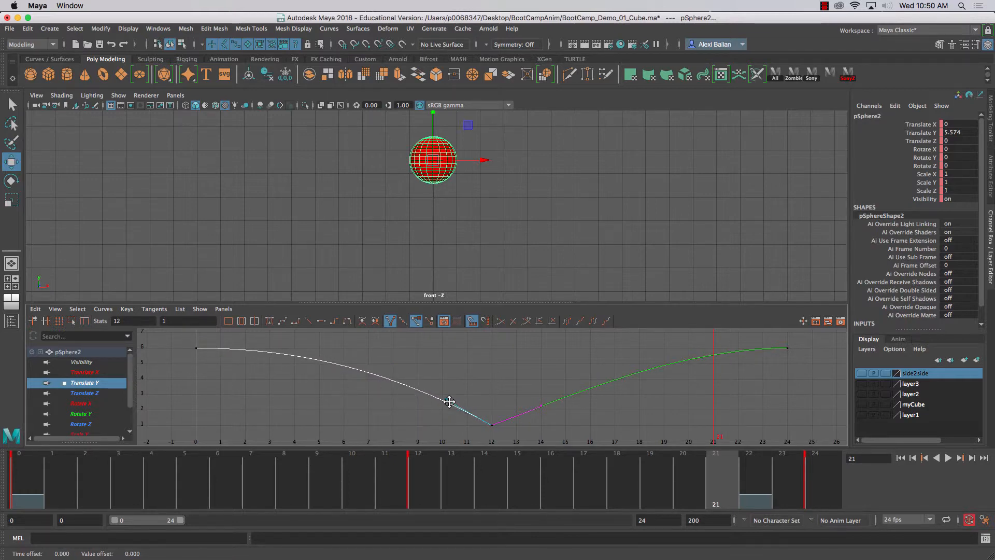
{"action": "middle_click_drag", "start_coordinate": [449, 401], "coordinate": [452, 397]}
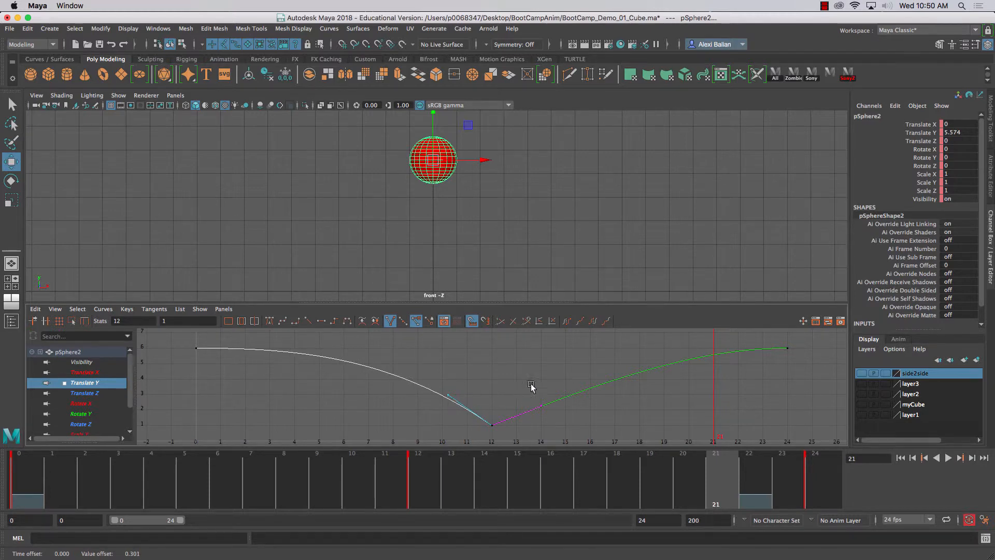
{"action": "left_click_drag", "start_coordinate": [568, 426], "coordinate": [534, 396]}
{"action": "middle_click_drag", "start_coordinate": [592, 430], "coordinate": [588, 424]}
- Deselect the sphere and play the softened bounce in the front view to check its timing
{"action": "left_click", "coordinate": [694, 266]}
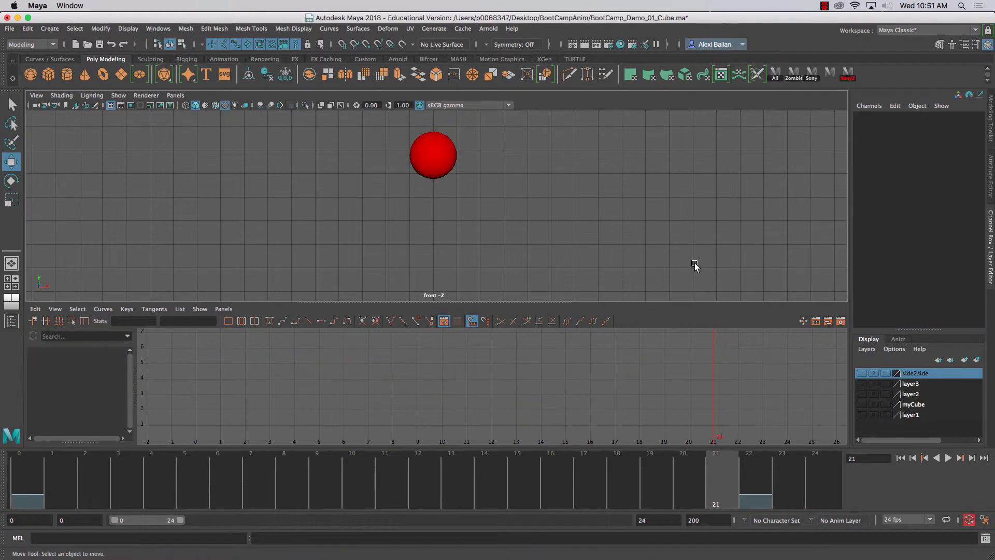
{"action": "left_click", "coordinate": [948, 458]}
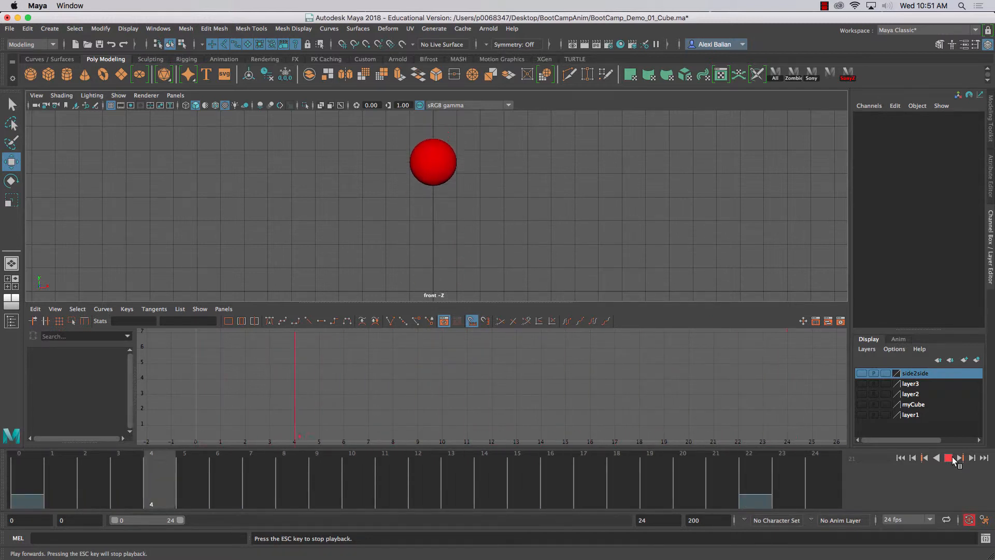
{"action": "left_click", "coordinate": [951, 457]}
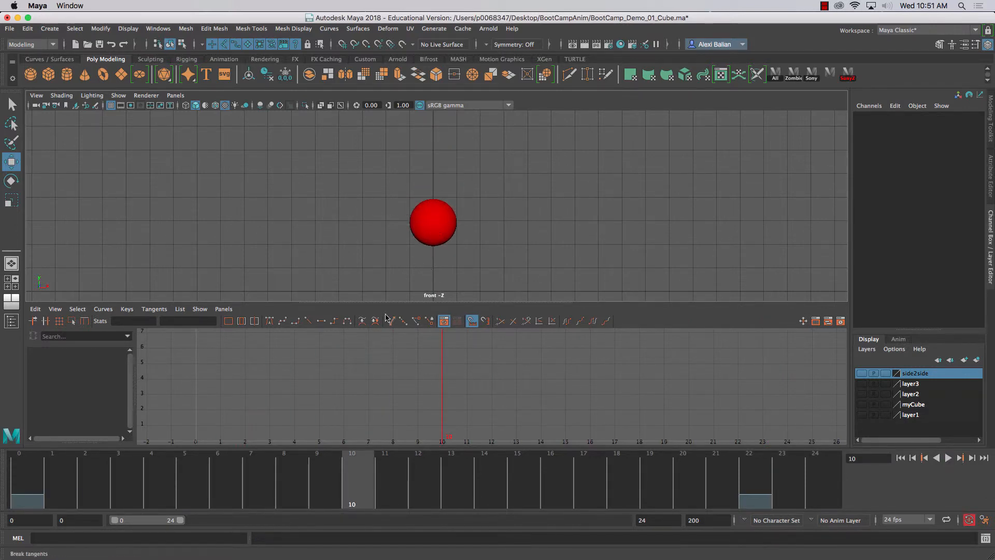
- Expand the front view over the Graph Editor and playblast the bounce to the movie file TestBall_01bounce in the BootCampAnim folder
{"action": "left_click_drag", "start_coordinate": [387, 303], "coordinate": [378, 497]}
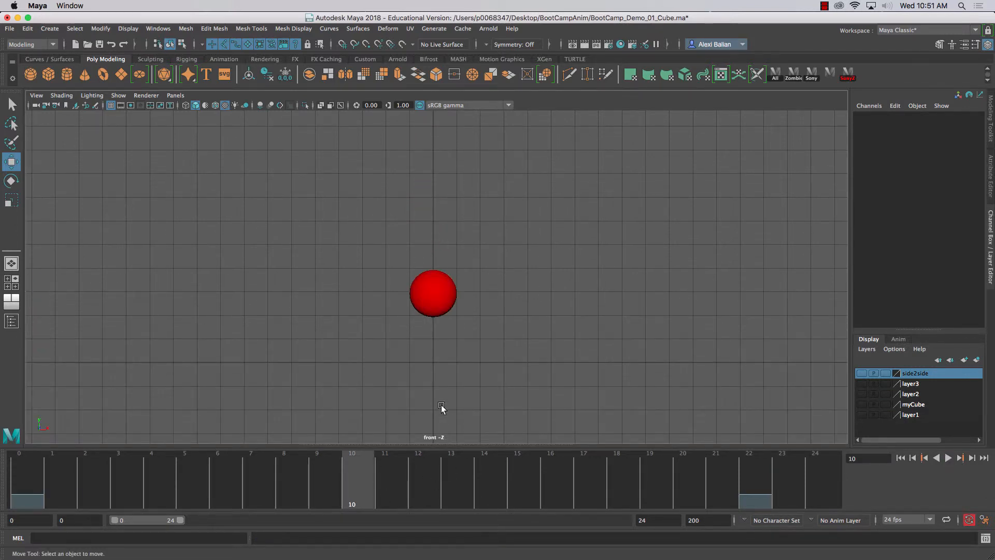
{"action": "scroll", "coordinate": [440, 395], "scroll_direction": "up", "scroll_amount": 5}
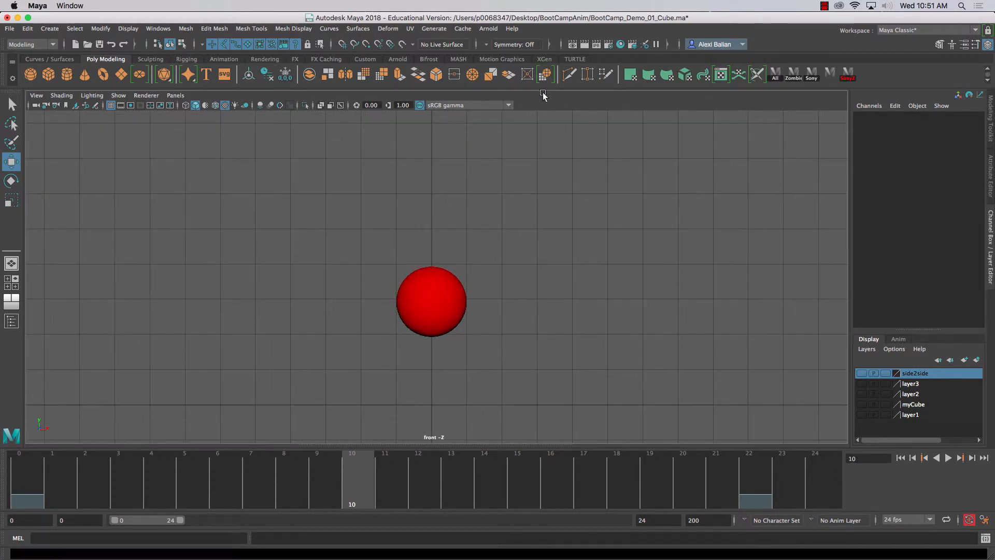
{"action": "right_click", "coordinate": [350, 490]}
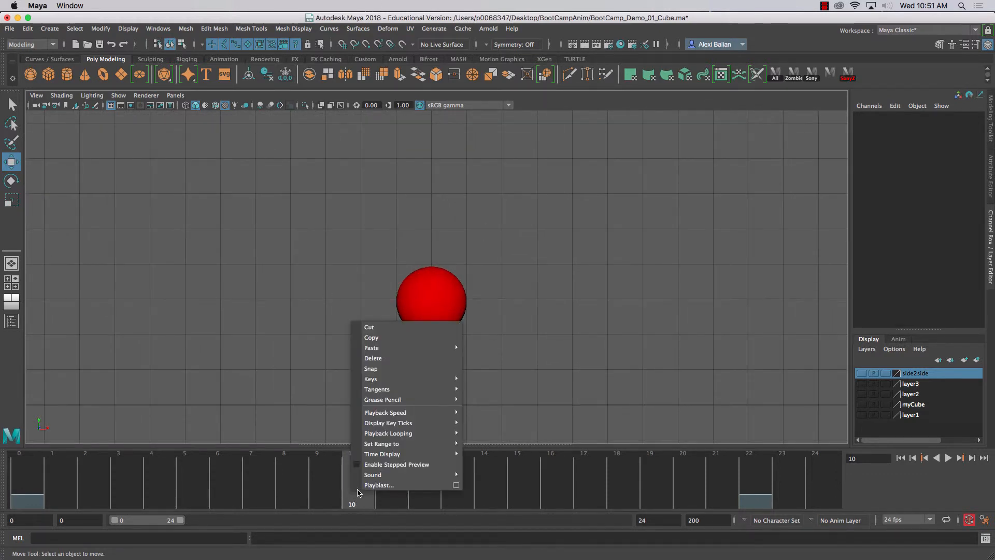
{"action": "left_click", "coordinate": [460, 484]}
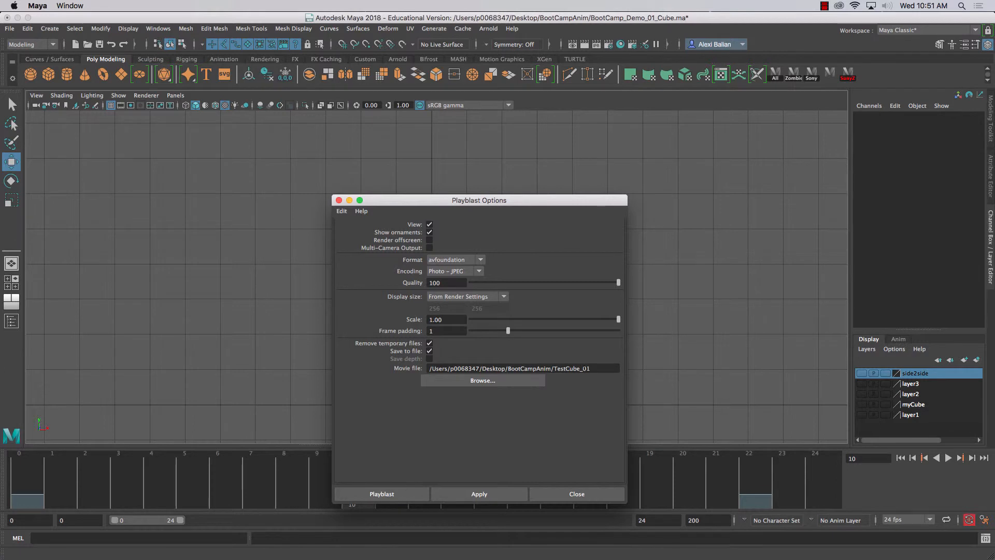
{"action": "left_click", "coordinate": [566, 368]}
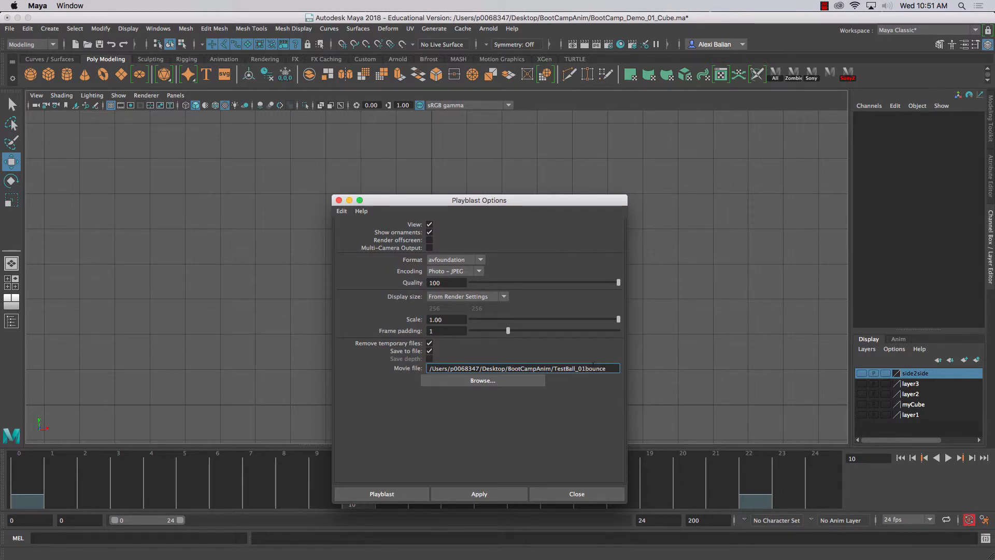
{"action": "left_click", "coordinate": [477, 493]}
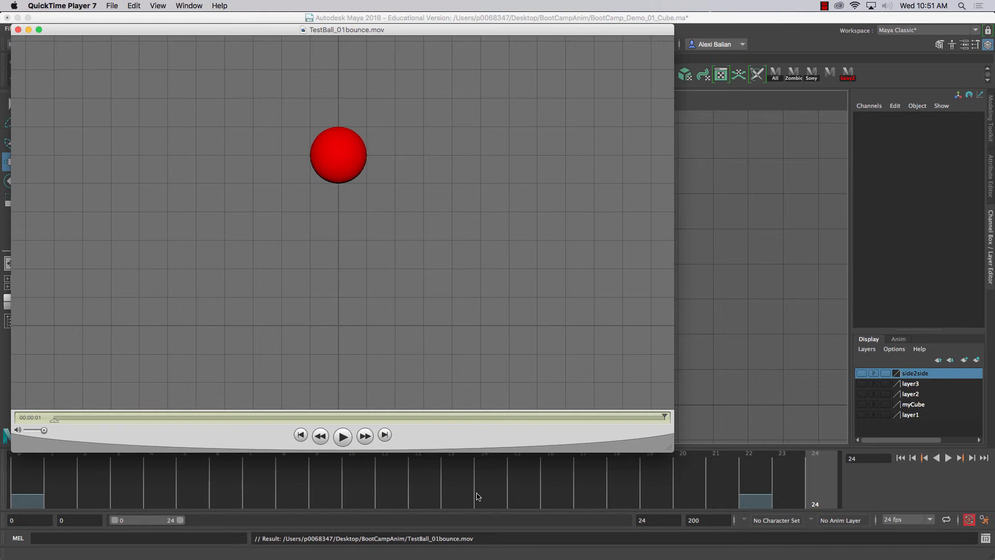
- Watch the TestBall_01bounce movie in QuickTime Player to judge the bounce, stop playback, and close the movie
{"action": "key", "text": "space"}
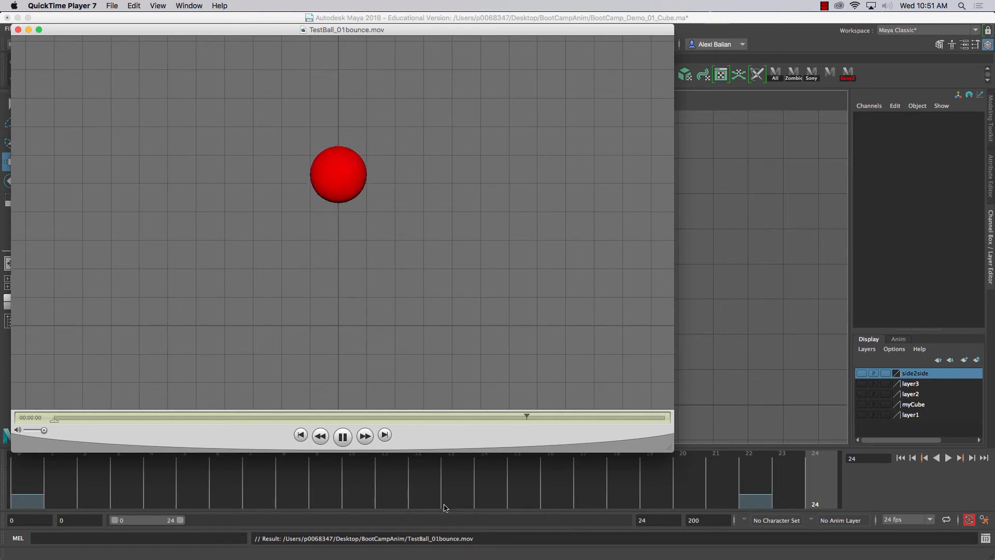
{"action": "left_click", "coordinate": [337, 438]}
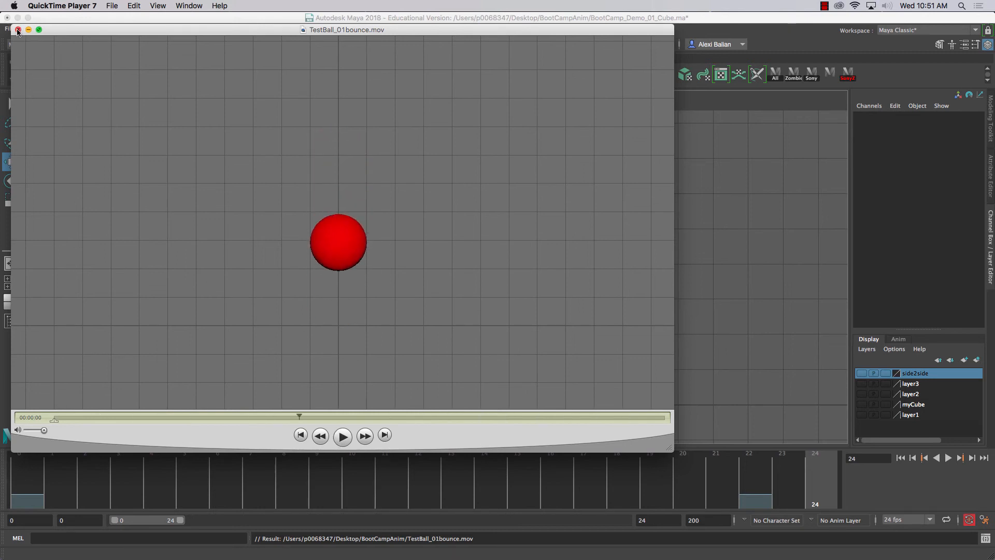
{"action": "left_click_drag", "start_coordinate": [157, 29], "coordinate": [250, 49]}
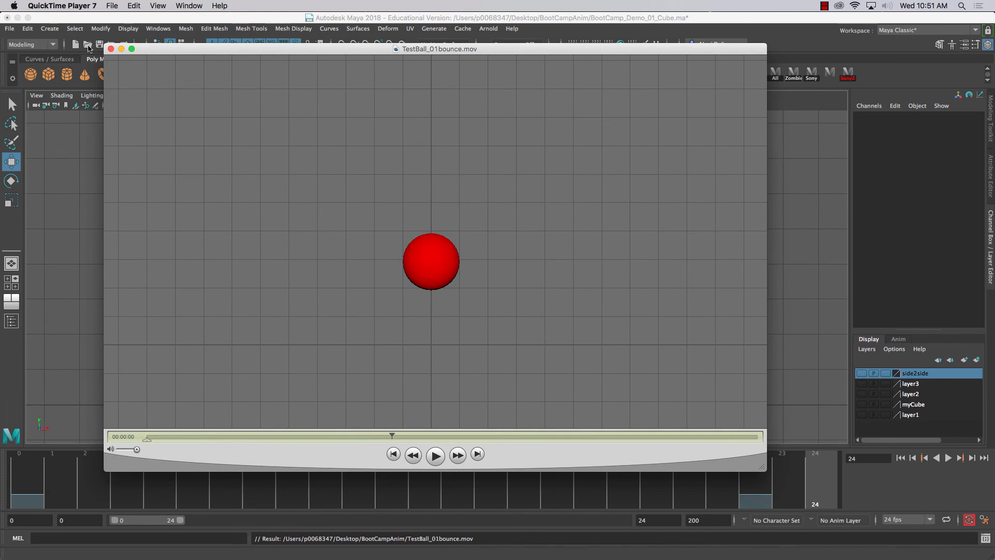
{"action": "left_click", "coordinate": [110, 50]}
{"action": "left_click", "coordinate": [824, 6]}
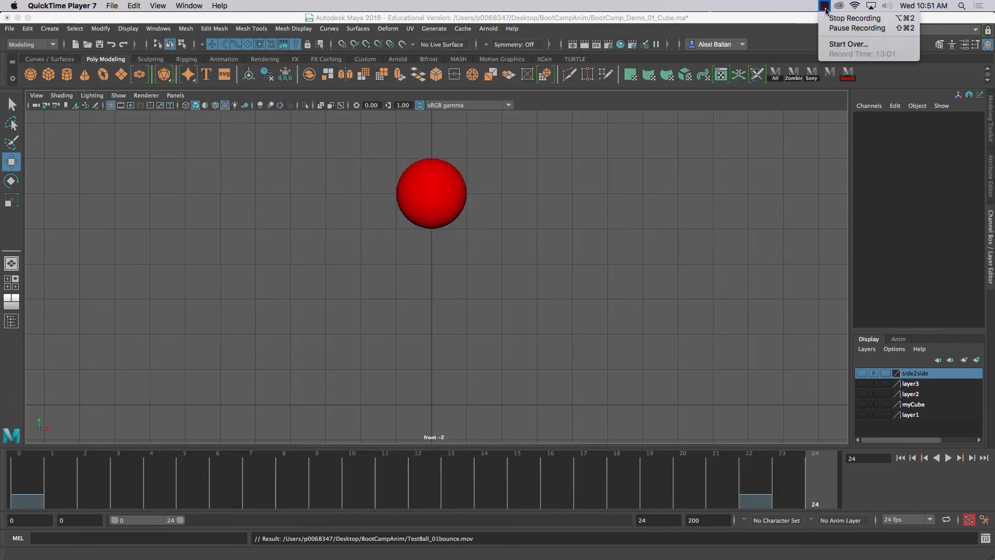